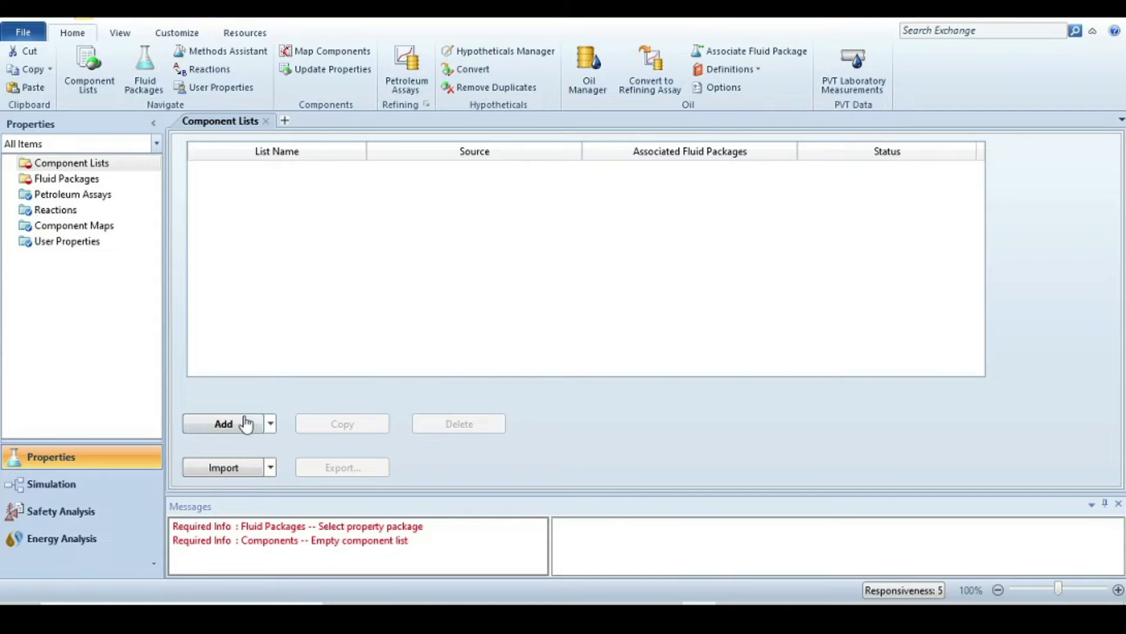
# Step: Create a new component list and add water (H2O) to it as a pure component
pyautogui.click(224, 423)
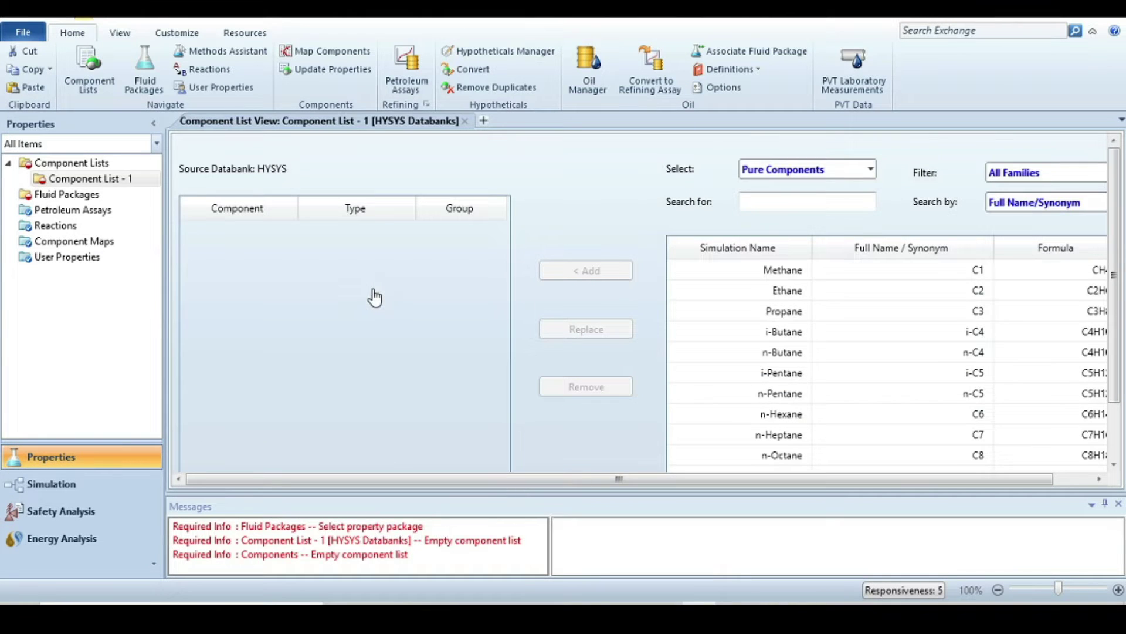
pyautogui.click(754, 208)
pyautogui.write('water')
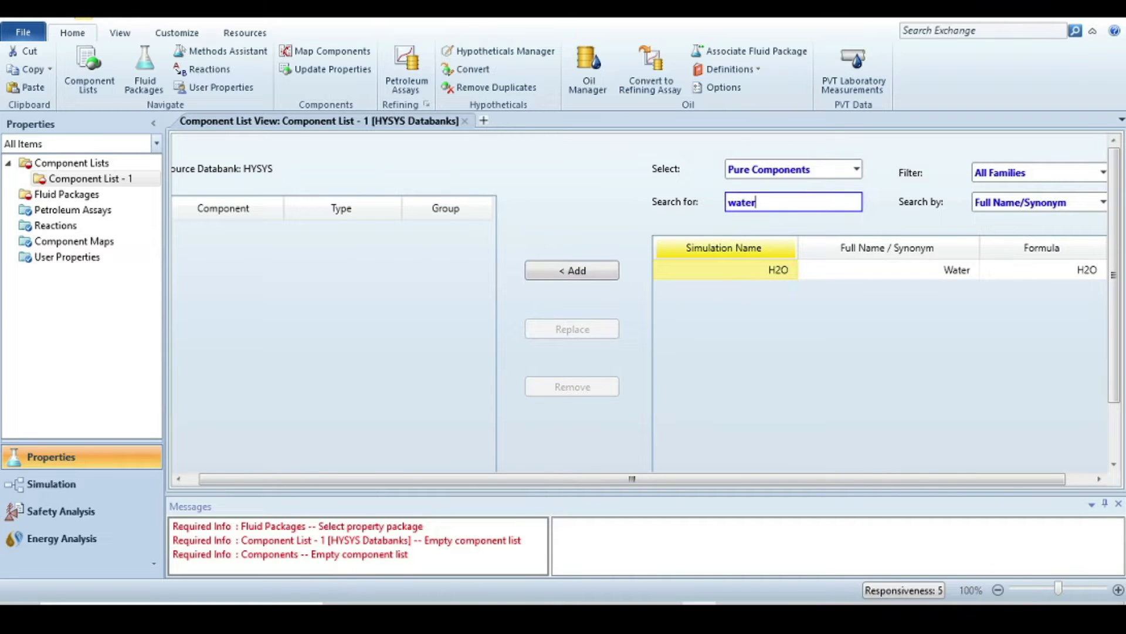
pyautogui.press('Return')
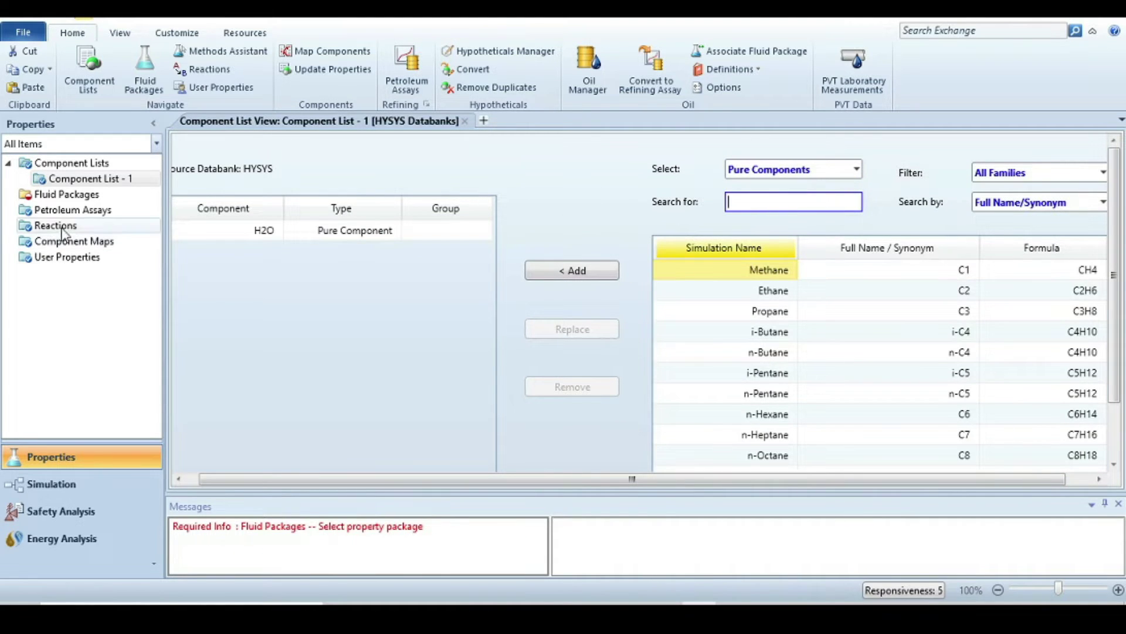
# Step: Add a fluid package for the component list and select ASME Steam as its property package
pyautogui.click(35, 195)
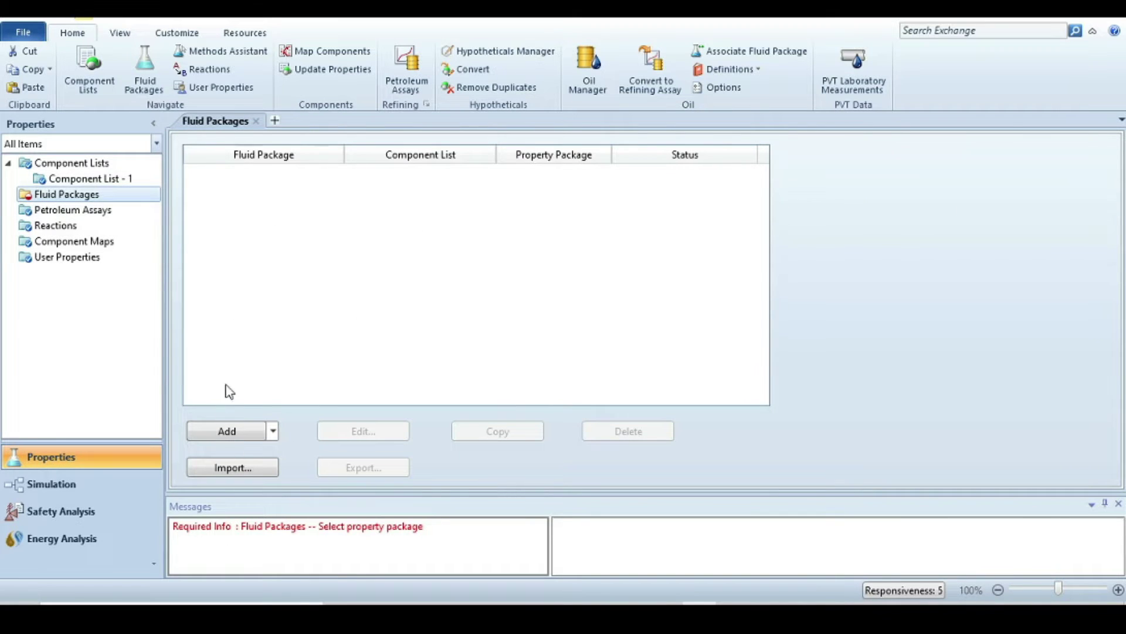
pyautogui.click(226, 432)
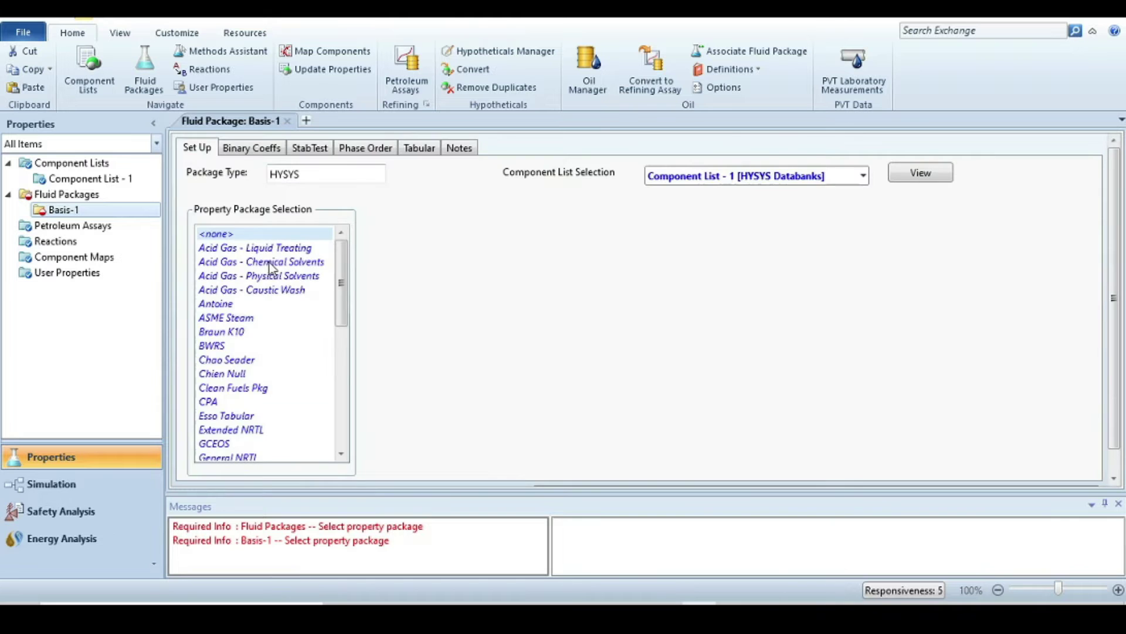
pyautogui.click(241, 317)
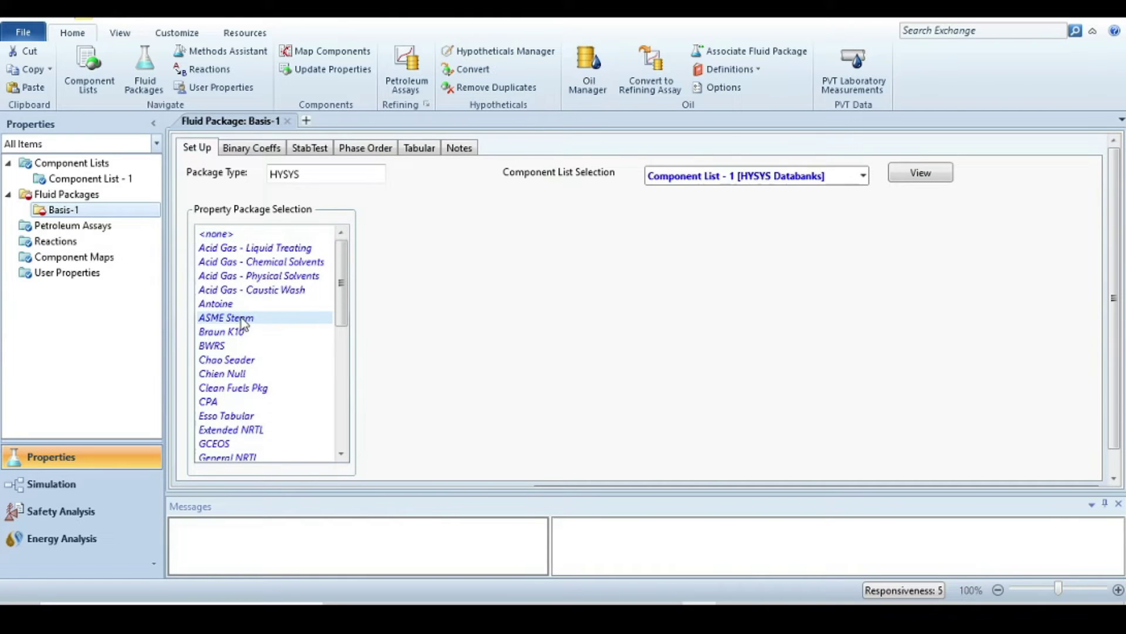
pyautogui.scroll(-1, 545, 308)
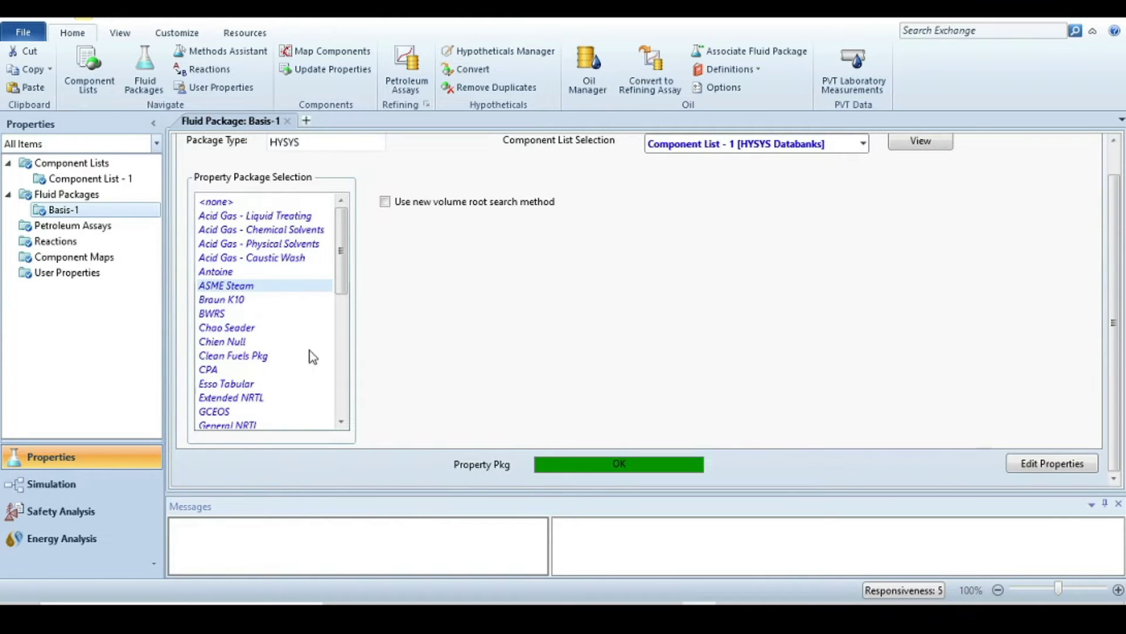
# Step: In the simulation flowsheet, place a mixer in the centre, two valves before it and one valve after it
pyautogui.click(86, 492)
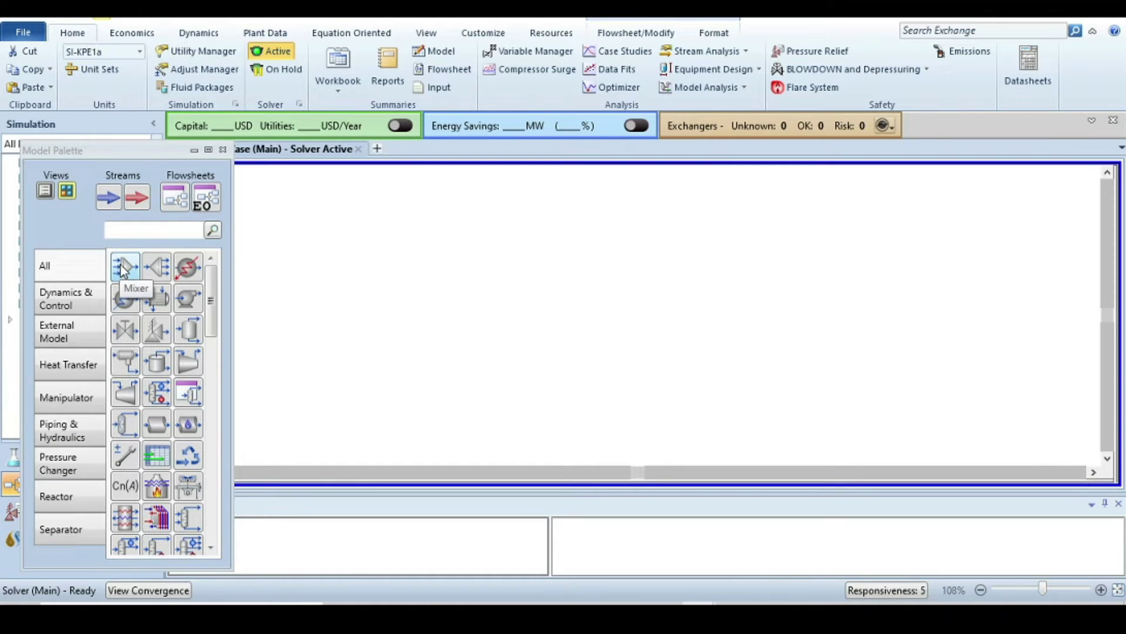
pyautogui.moveTo(123, 269); pyautogui.dragTo(520, 349)
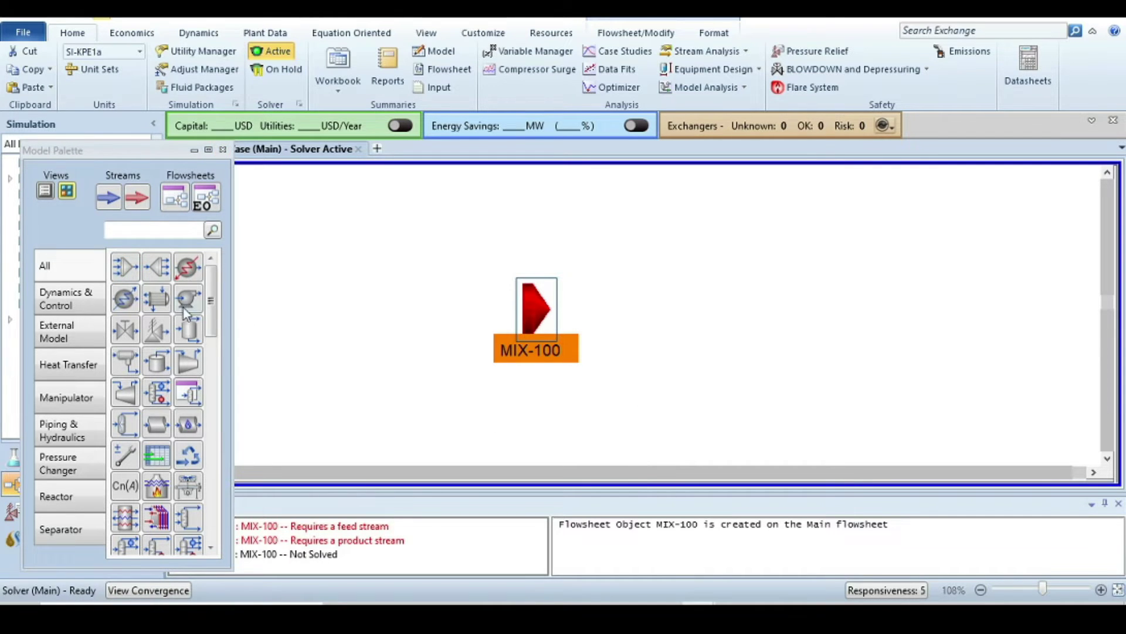
pyautogui.moveTo(125, 329); pyautogui.dragTo(368, 275)
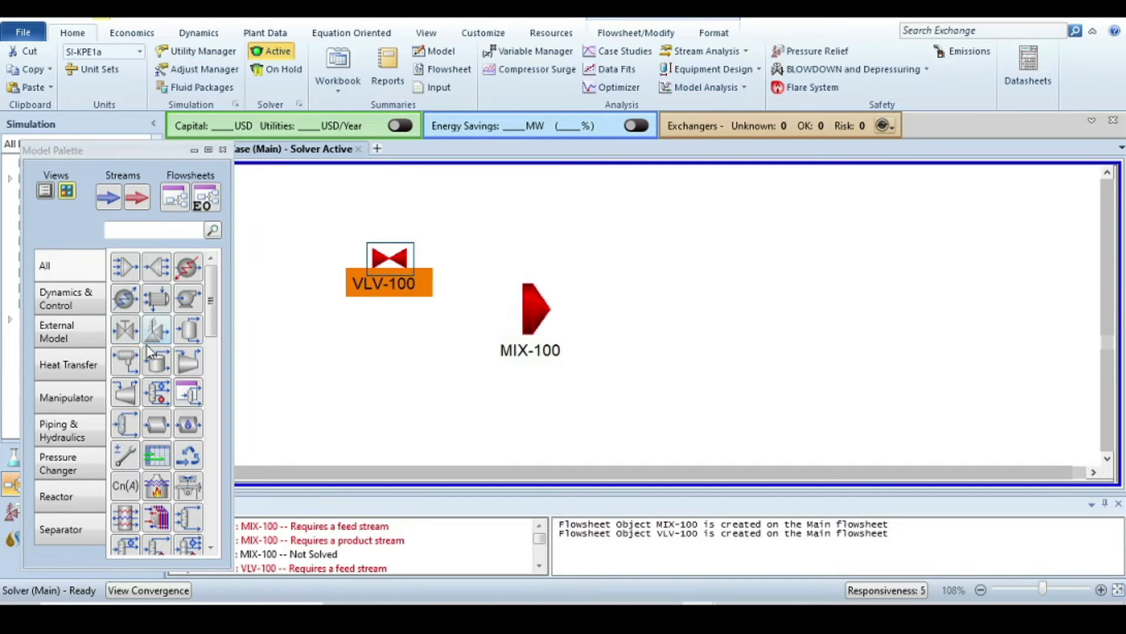
pyautogui.moveTo(125, 335); pyautogui.dragTo(364, 395)
pyautogui.moveTo(129, 332); pyautogui.dragTo(662, 326)
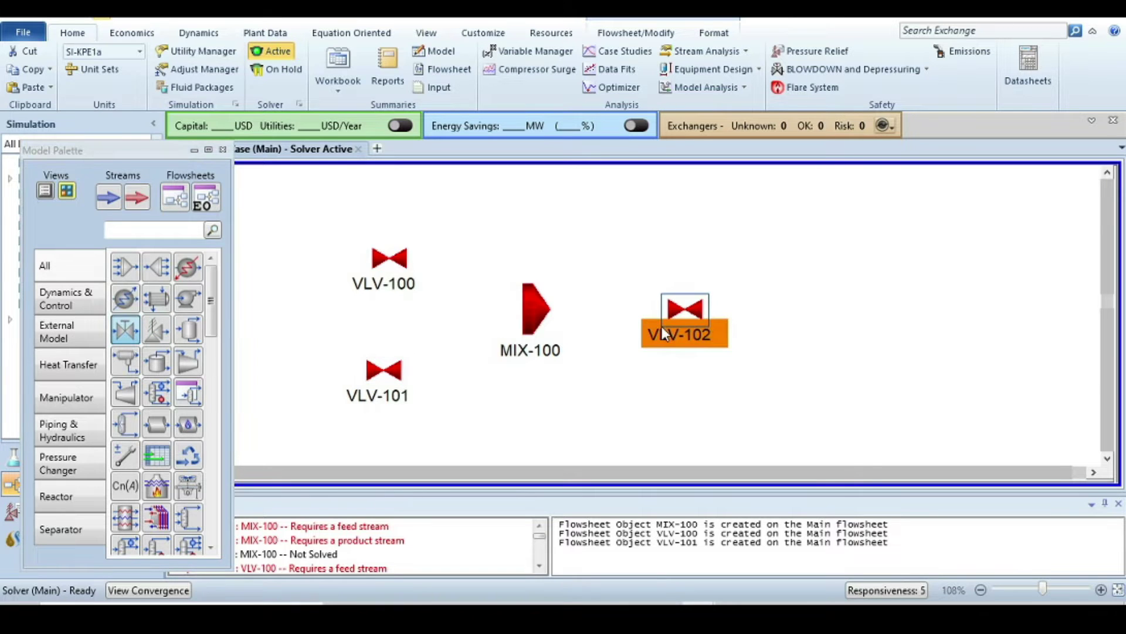
pyautogui.click(224, 151)
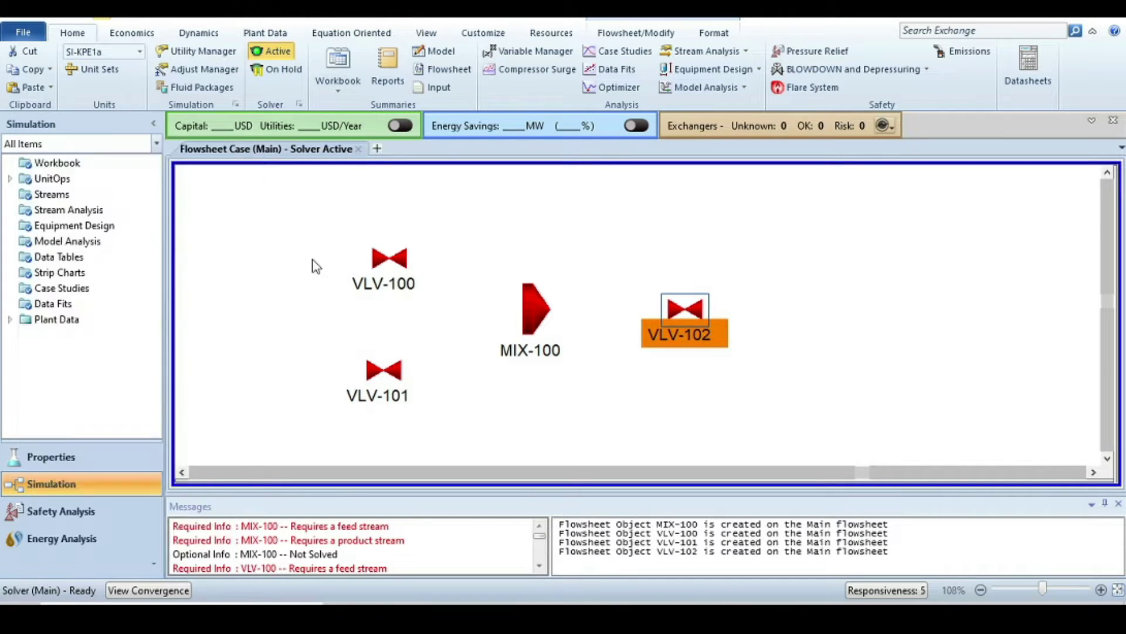
# Step: Rename valve VLV-100 to val-1 and connect it with inlet stream Hot Water and outlet stream 1
pyautogui.click(388, 262)
pyautogui.doubleClick(388, 262)
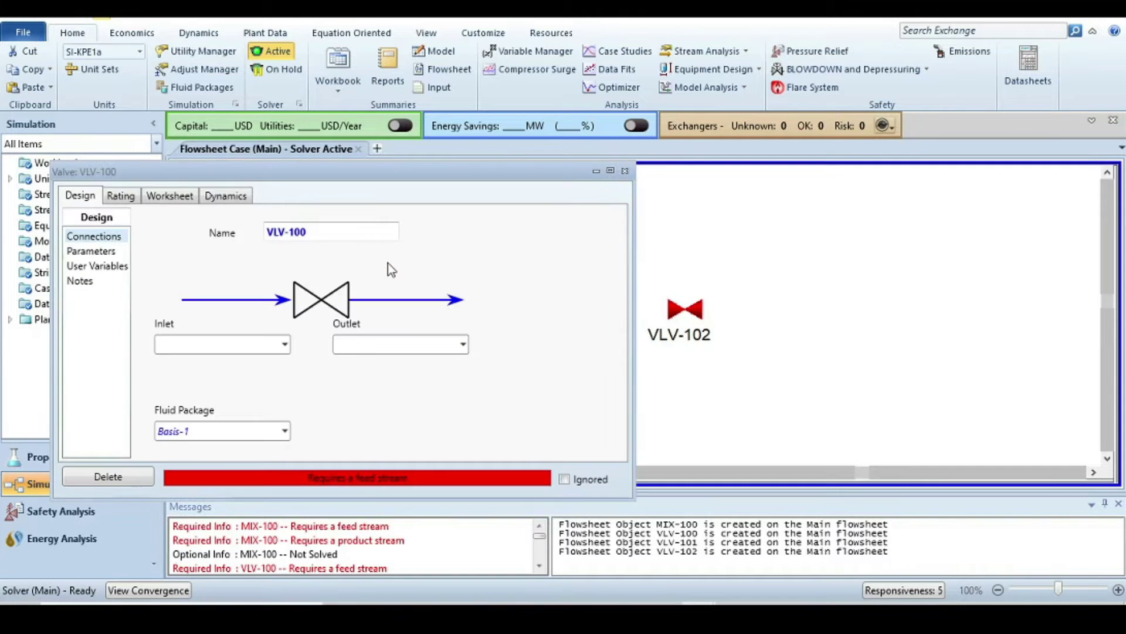
pyautogui.write('val-1')
pyautogui.press('Return')
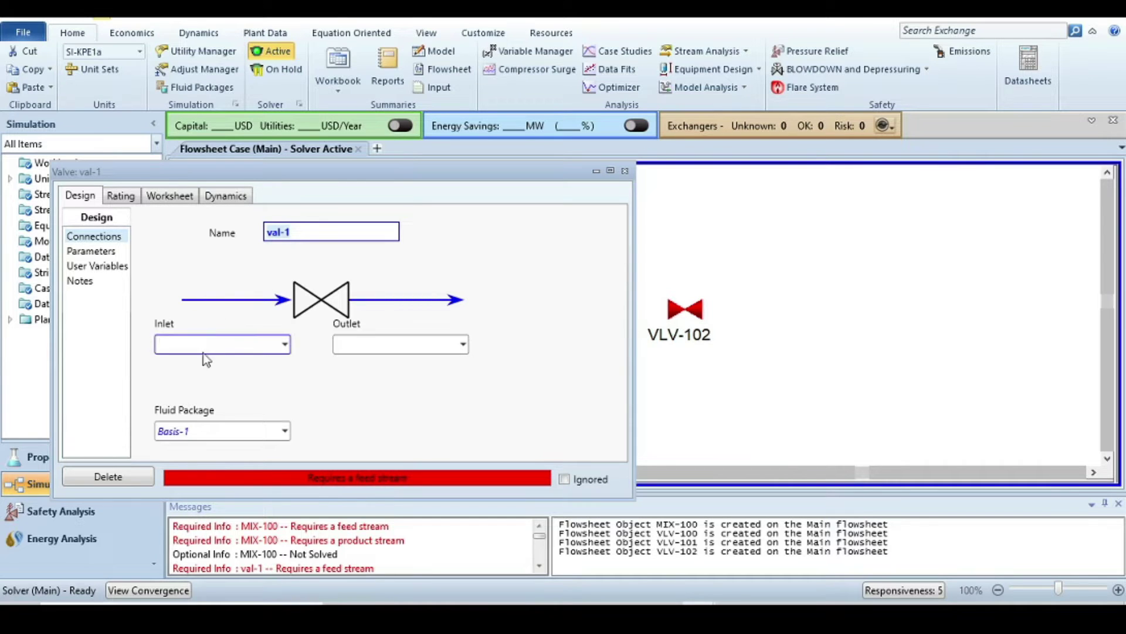
pyautogui.click(213, 344)
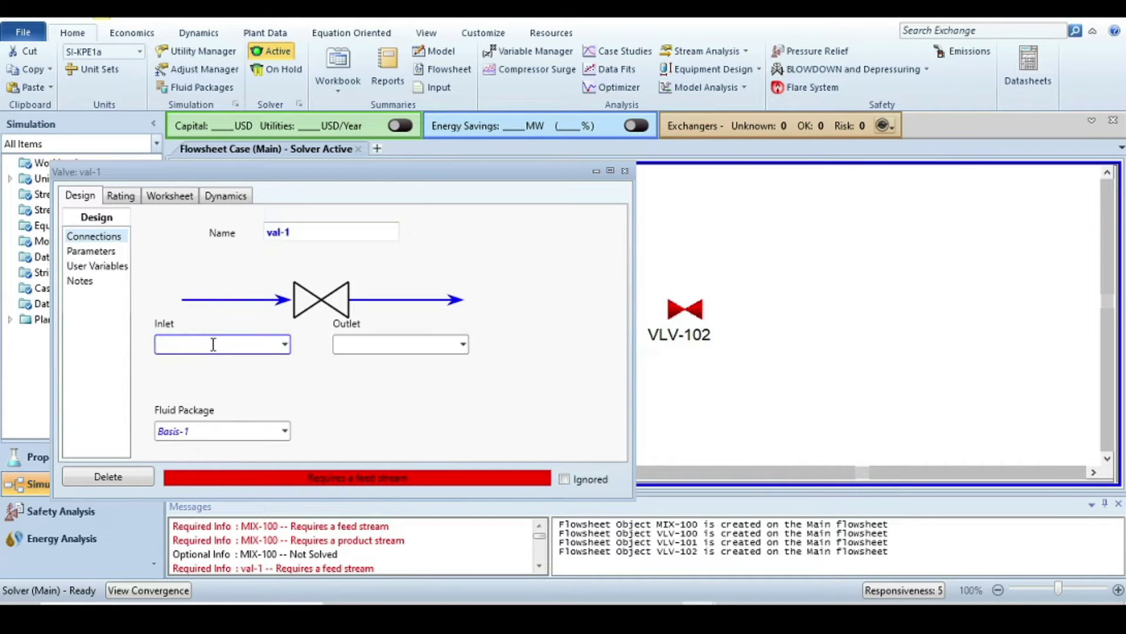
pyautogui.write('Hot Water')
pyautogui.click(373, 340)
pyautogui.write('1')
pyautogui.press('Return')
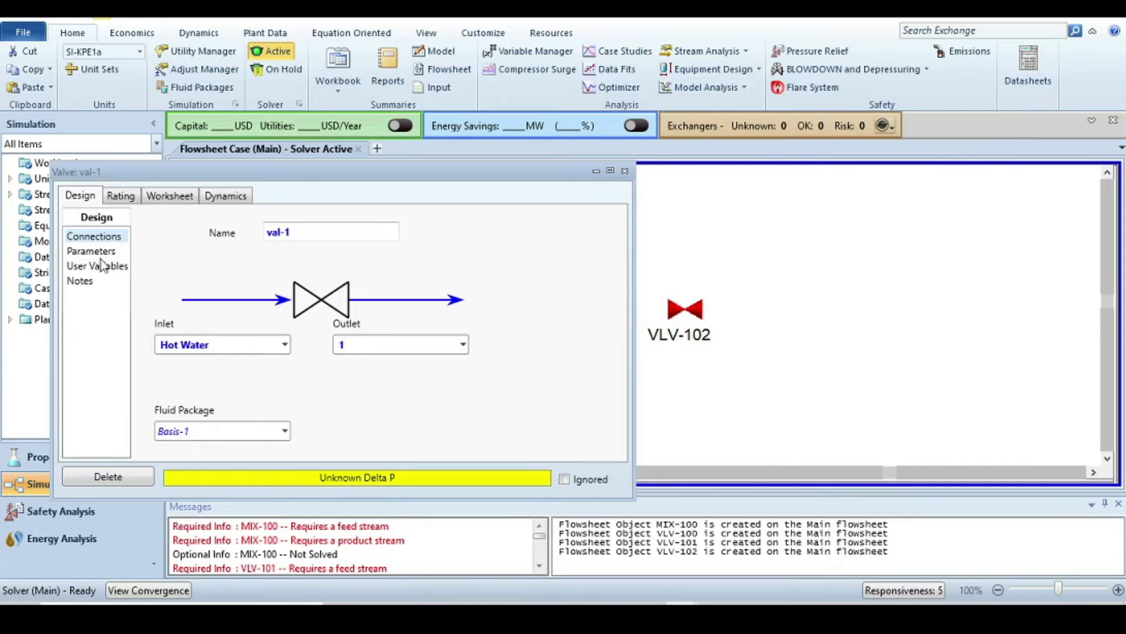
# Step: Set the pressure drop (Delta P) of valve val-1 to 0.1 bar and close its properties
pyautogui.click(88, 251)
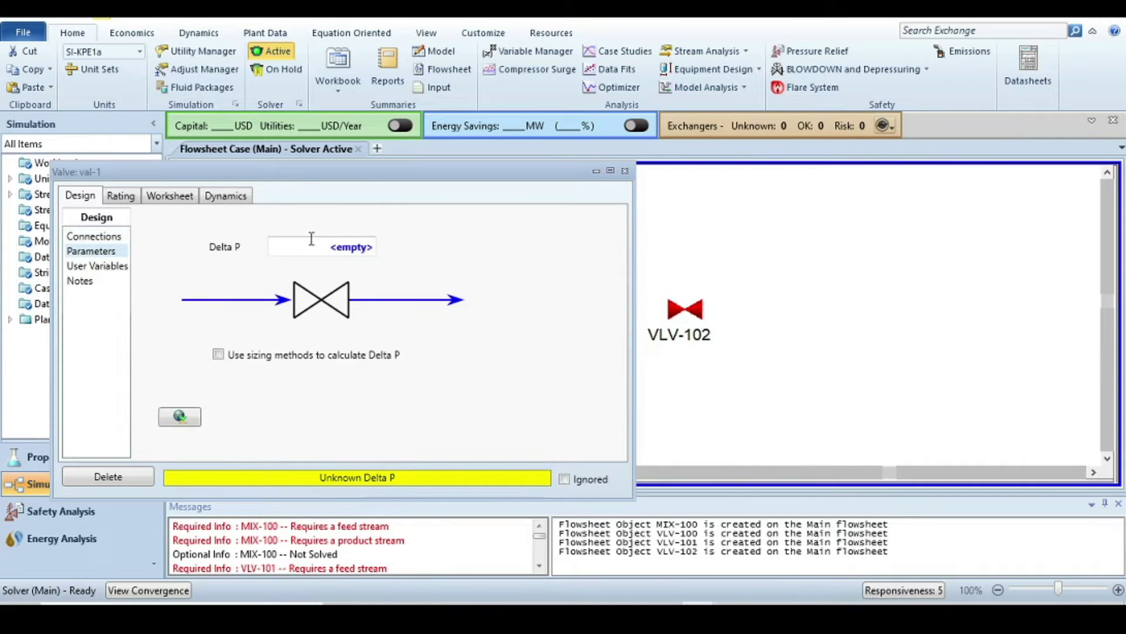
pyautogui.click(345, 251)
pyautogui.write('0.1')
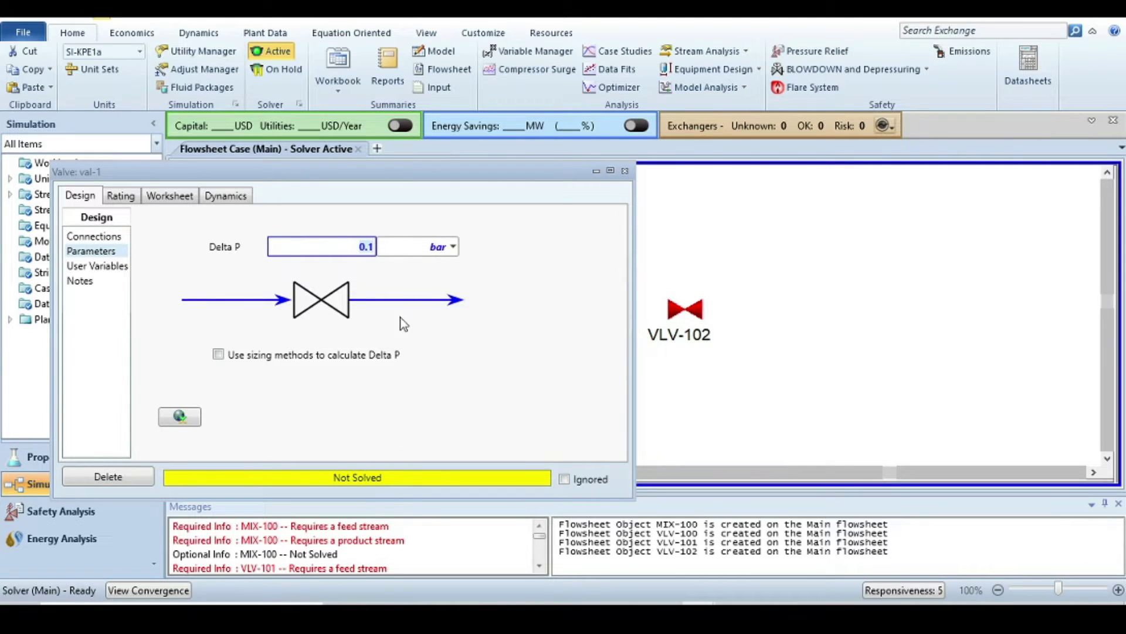
pyautogui.click(446, 341)
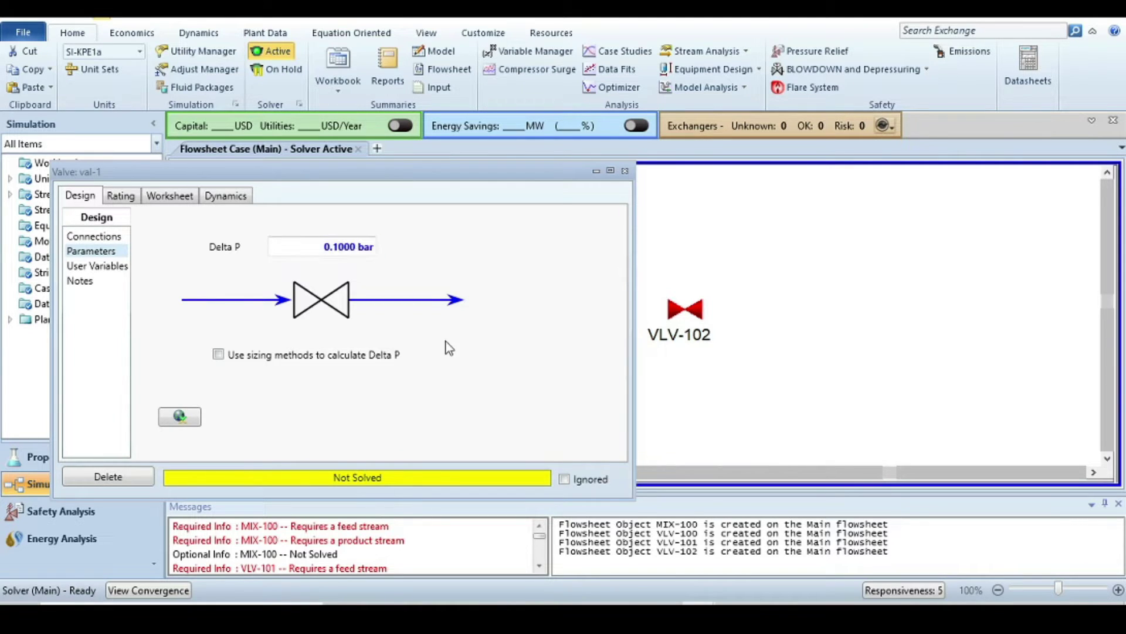
pyautogui.click(625, 171)
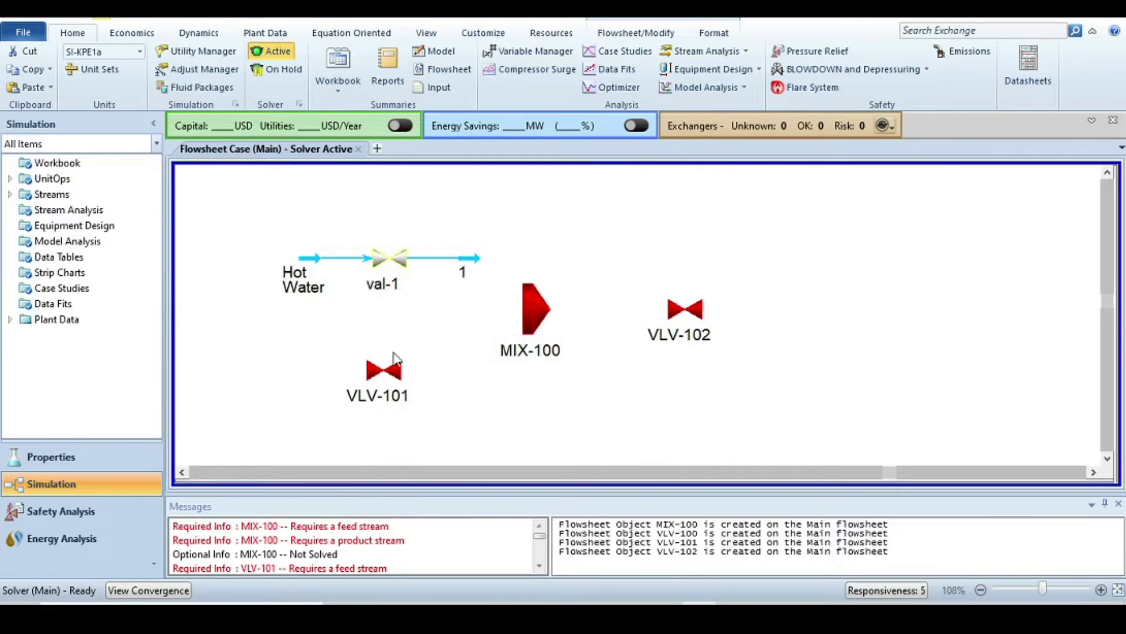
# Step: Rename valve VLV-101 to val-2 and connect it with inlet stream Cold water and outlet stream 2
pyautogui.doubleClick(381, 368)
pyautogui.click(347, 264)
pyautogui.write('val-2')
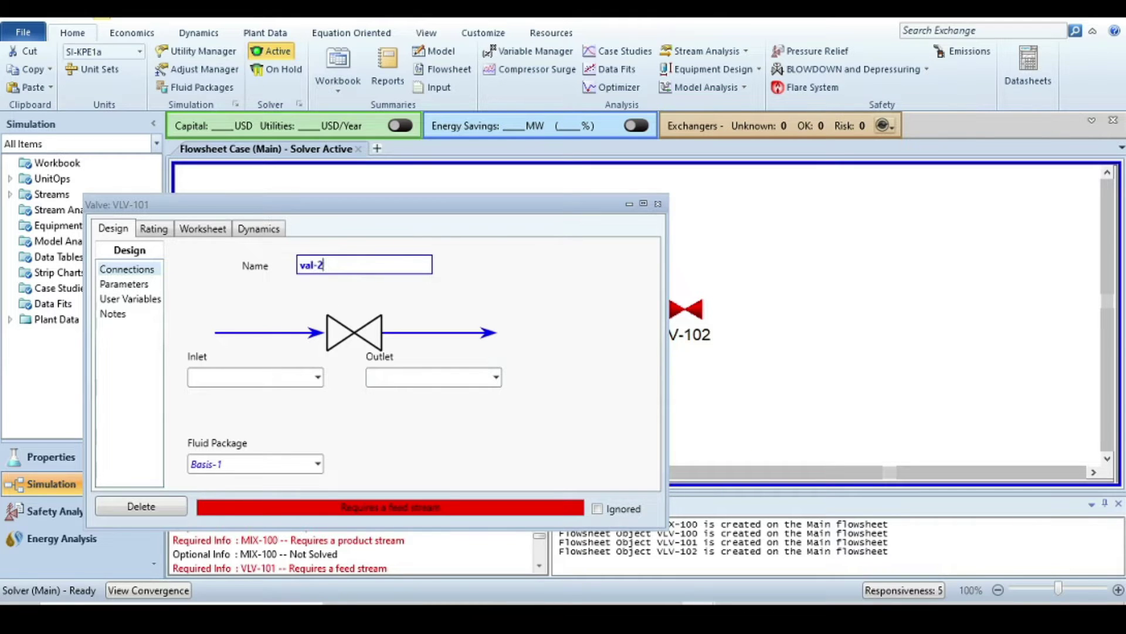
pyautogui.press('Return')
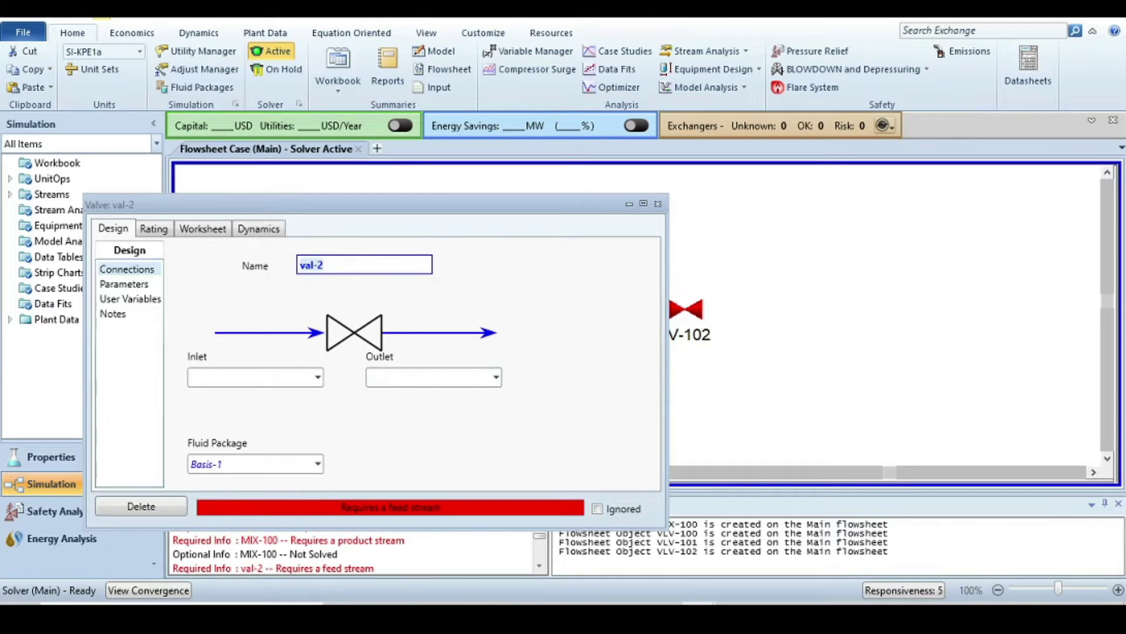
pyautogui.click(275, 377)
pyautogui.write('Col')
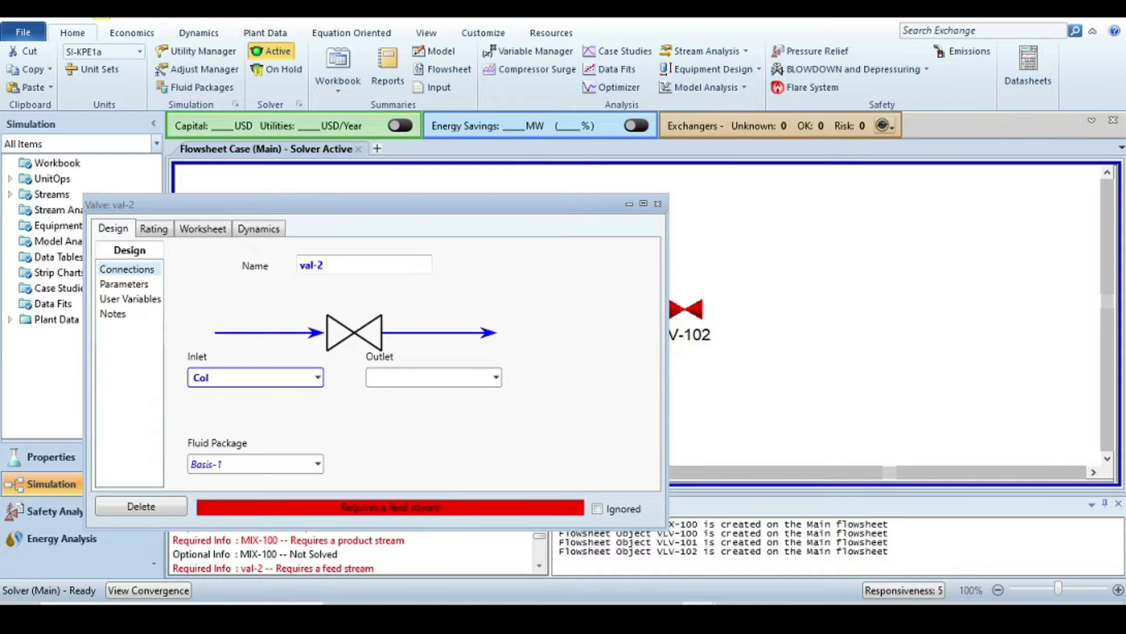
pyautogui.write('d water')
pyautogui.click(404, 378)
pyautogui.write('2')
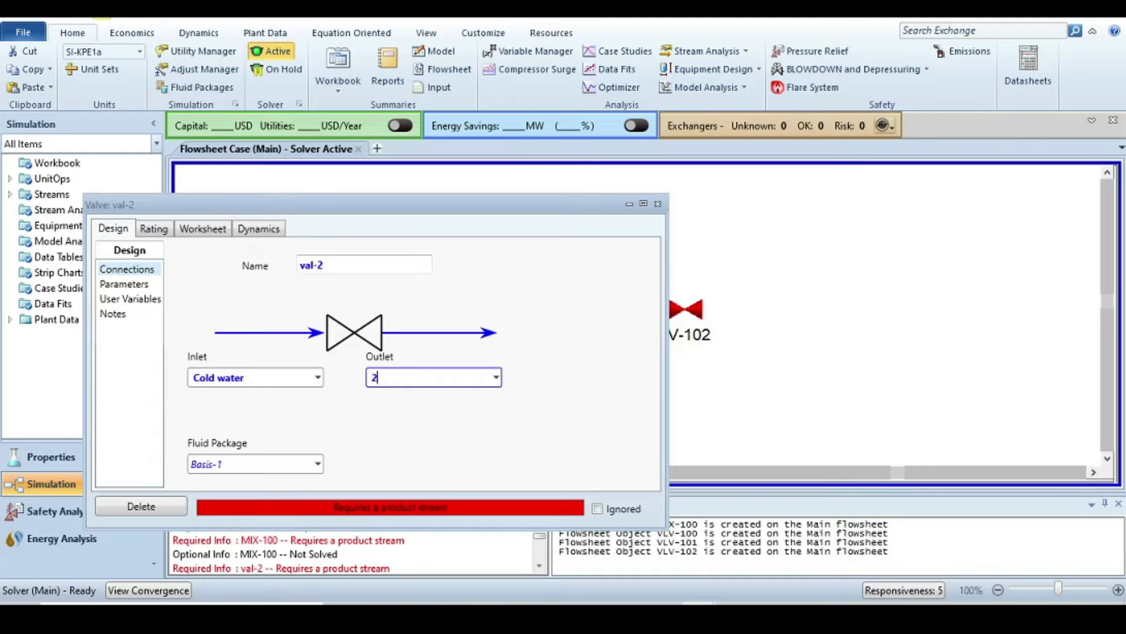
pyautogui.press('Return')
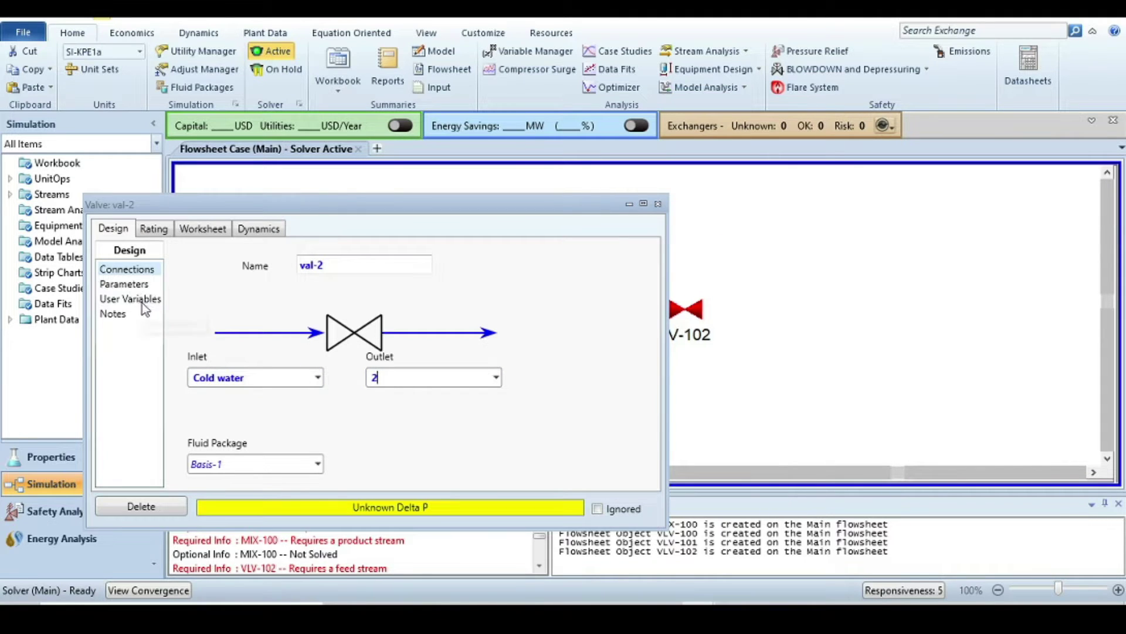
# Step: Set the pressure drop (Delta P) of valve val-2 to 0.1 bar and close its properties
pyautogui.click(132, 285)
pyautogui.click(377, 279)
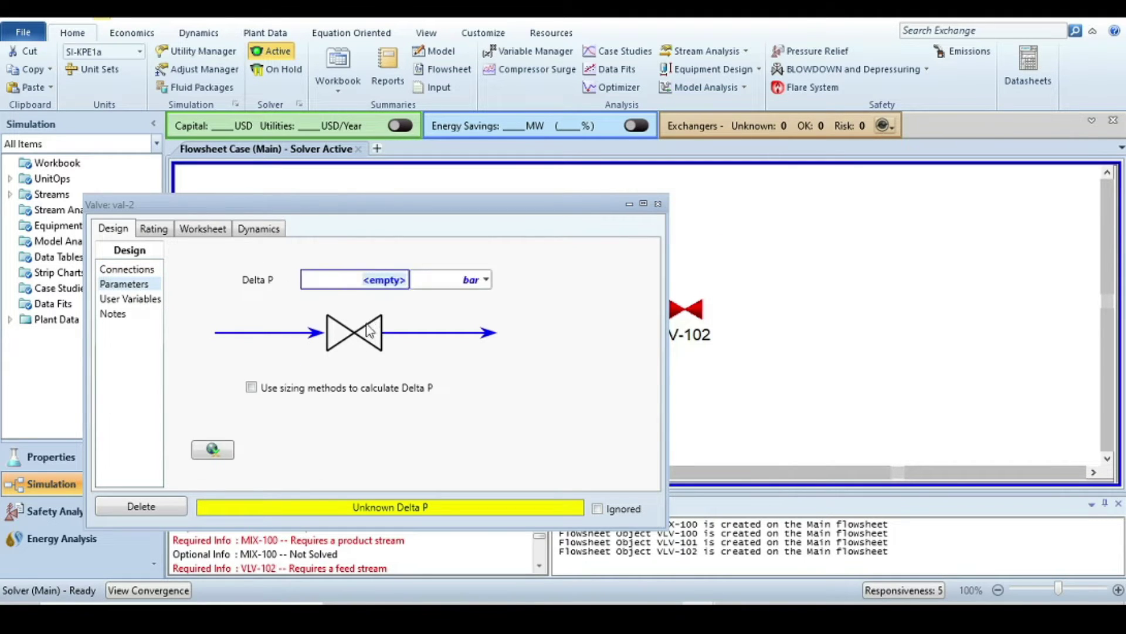
pyautogui.write('0.1')
pyautogui.press('Return')
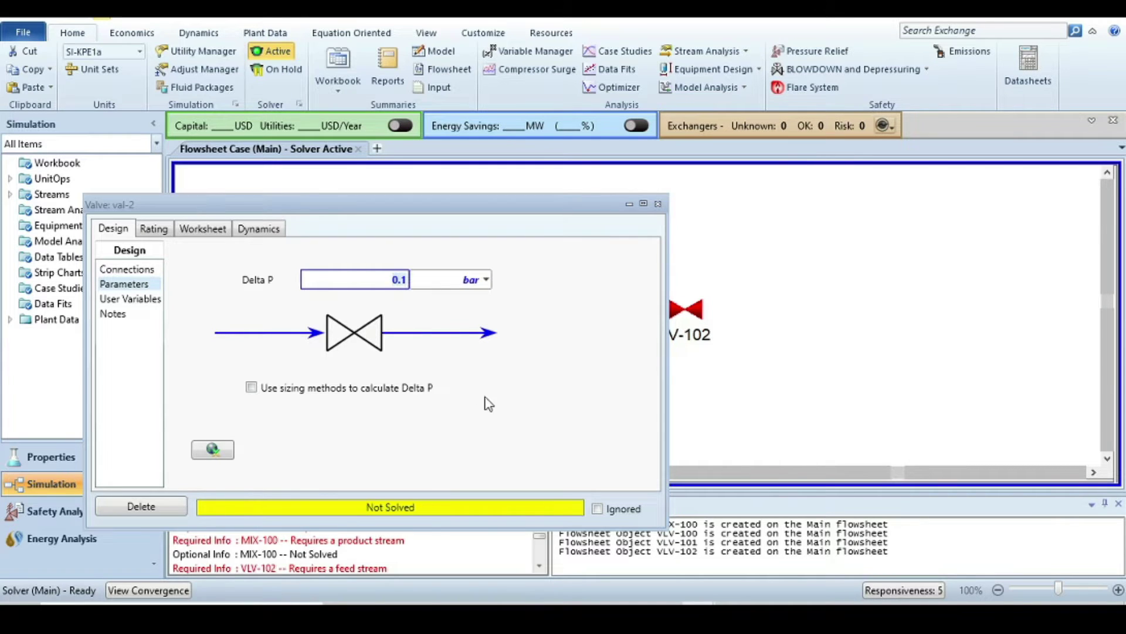
pyautogui.click(658, 205)
# Step: Reposition mixer MIX-100 slightly and connect it with streams 1 and 2 as inlets and stream 3 as outlet
pyautogui.moveTo(531, 323); pyautogui.dragTo(550, 317)
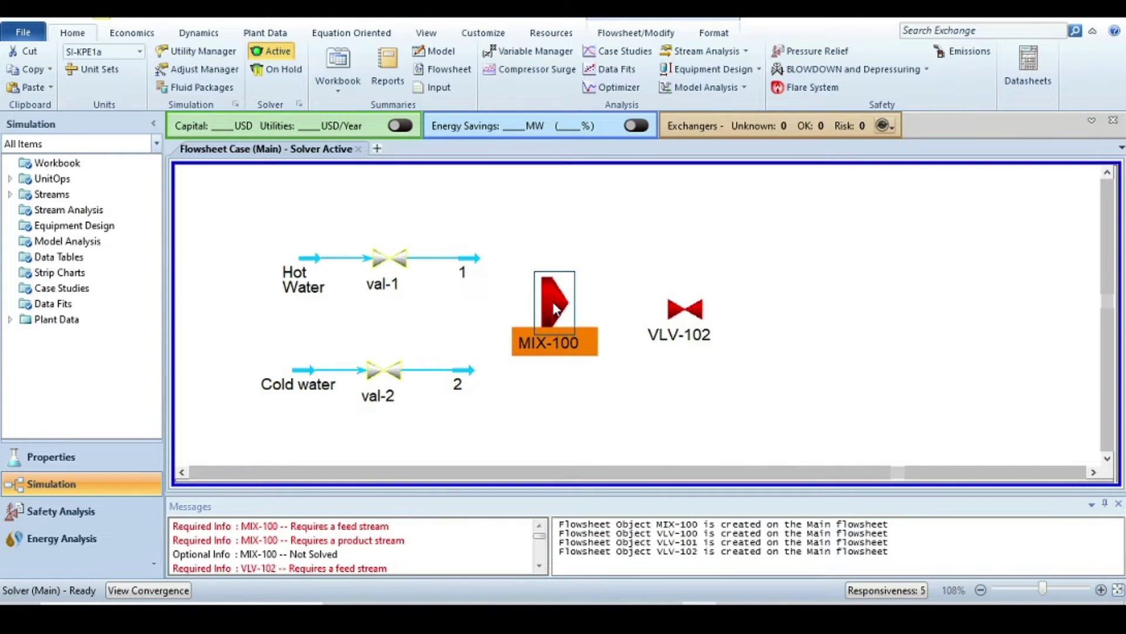
pyautogui.doubleClick(554, 306)
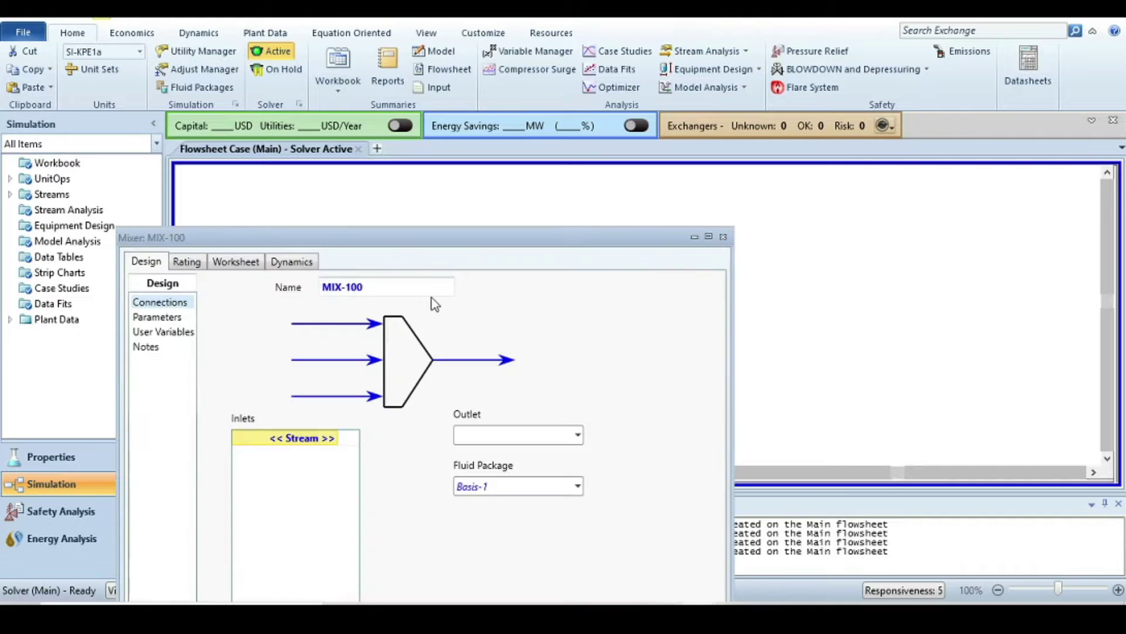
pyautogui.click(311, 438)
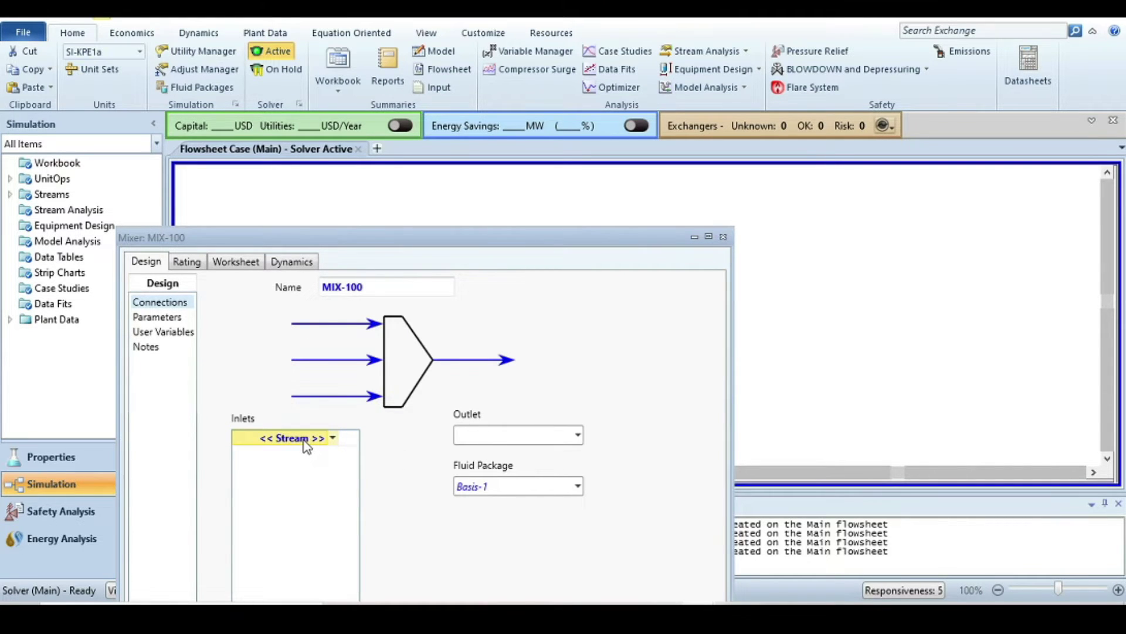
pyautogui.write('1')
pyautogui.press('Return')
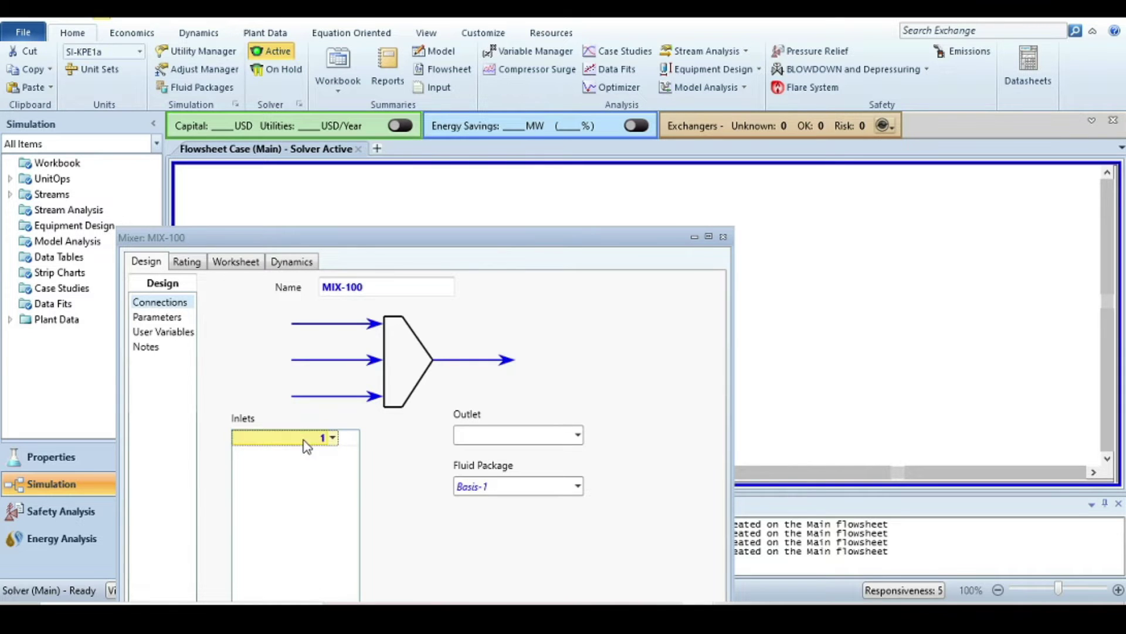
pyautogui.write('2')
pyautogui.press('Return')
pyautogui.click(470, 435)
pyautogui.write('3')
pyautogui.press('Return')
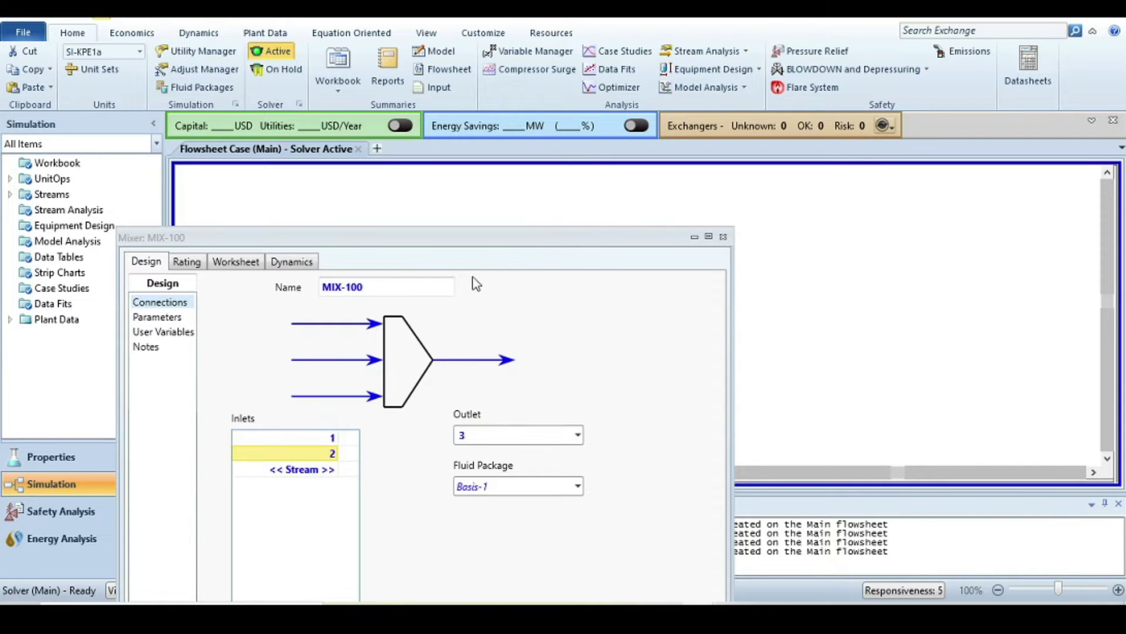
pyautogui.moveTo(479, 220); pyautogui.dragTo(480, 154)
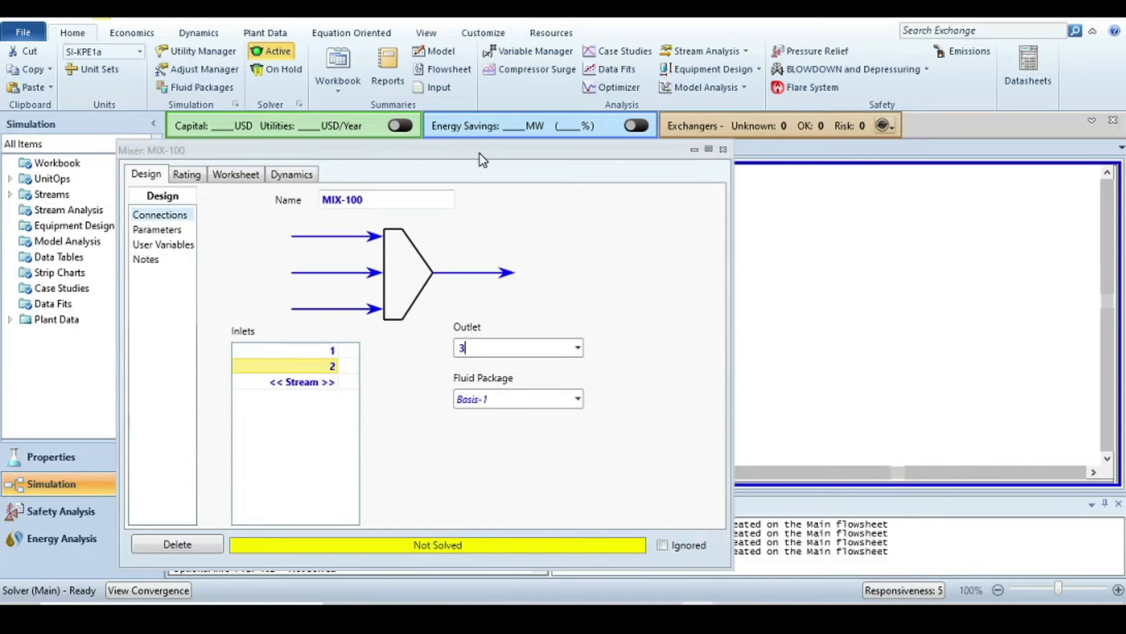
pyautogui.click(723, 149)
# Step: Reposition valve VLV-102 slightly, rename it val-3 and connect it with inlet stream 3 and outlet stream Water out
pyautogui.moveTo(684, 309); pyautogui.dragTo(697, 308)
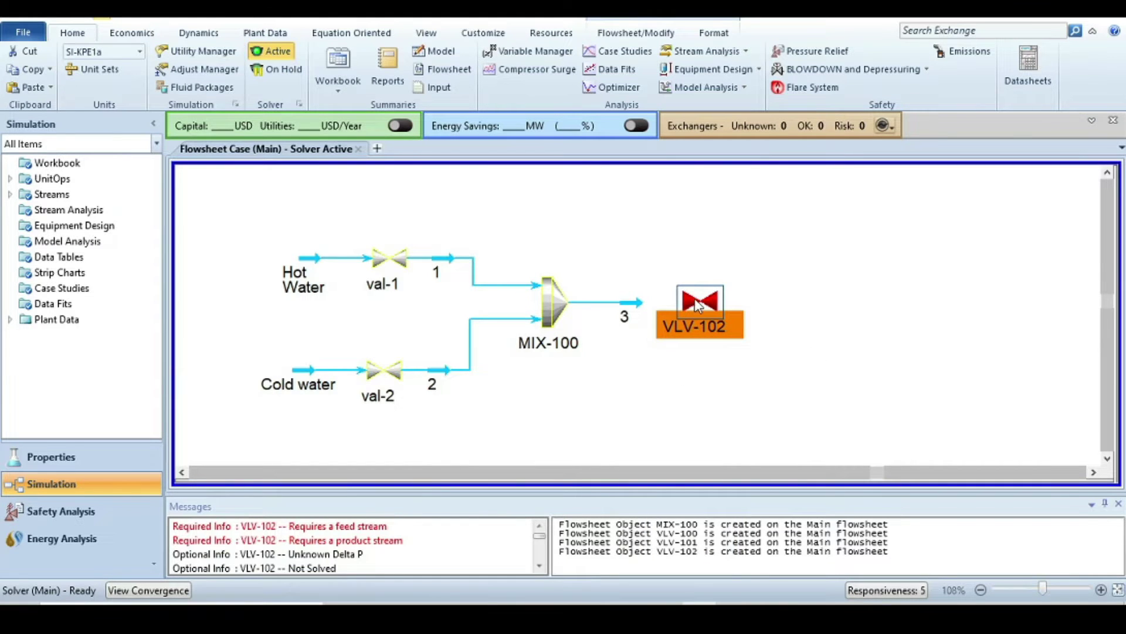
pyautogui.doubleClick(695, 298)
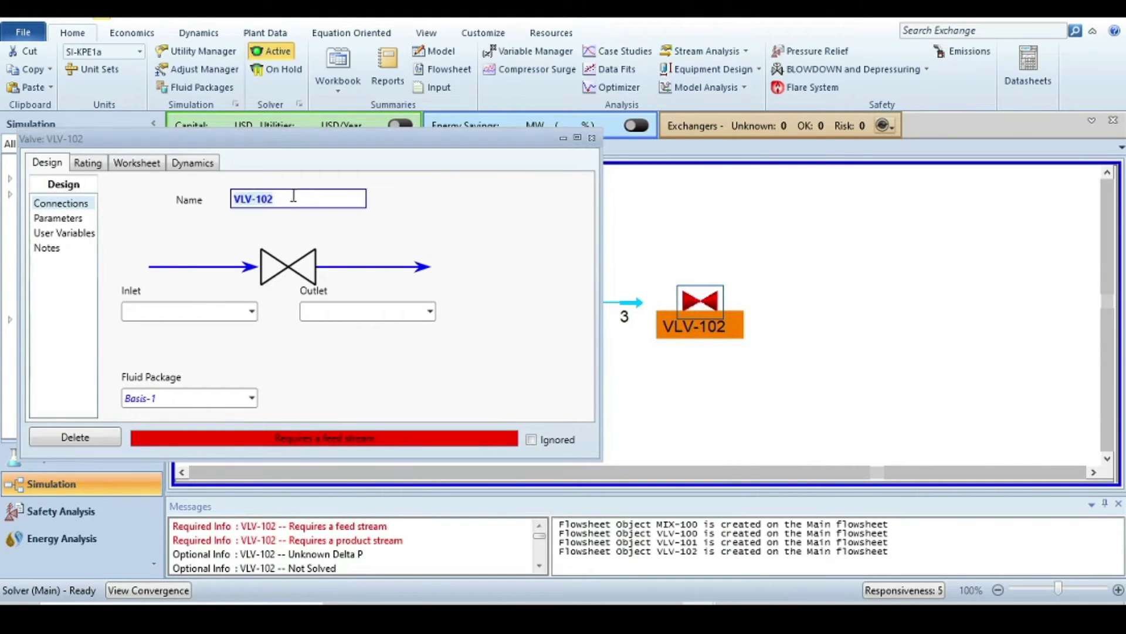
pyautogui.write('Val-3')
pyautogui.press('Return')
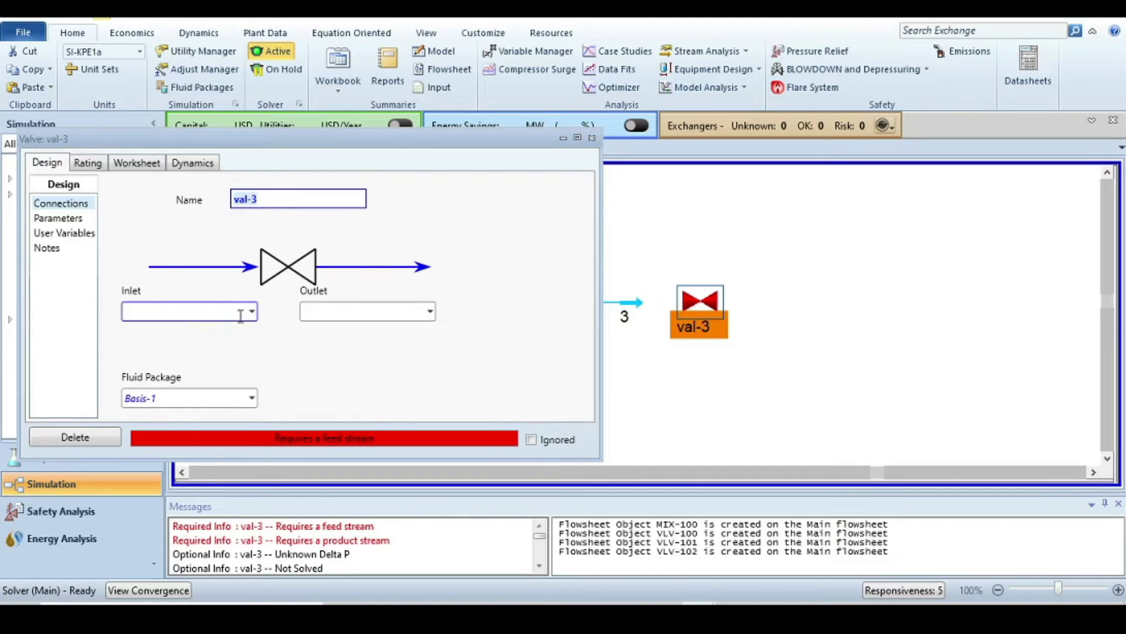
pyautogui.click(250, 311)
pyautogui.click(189, 340)
pyautogui.click(317, 312)
pyautogui.write('Water')
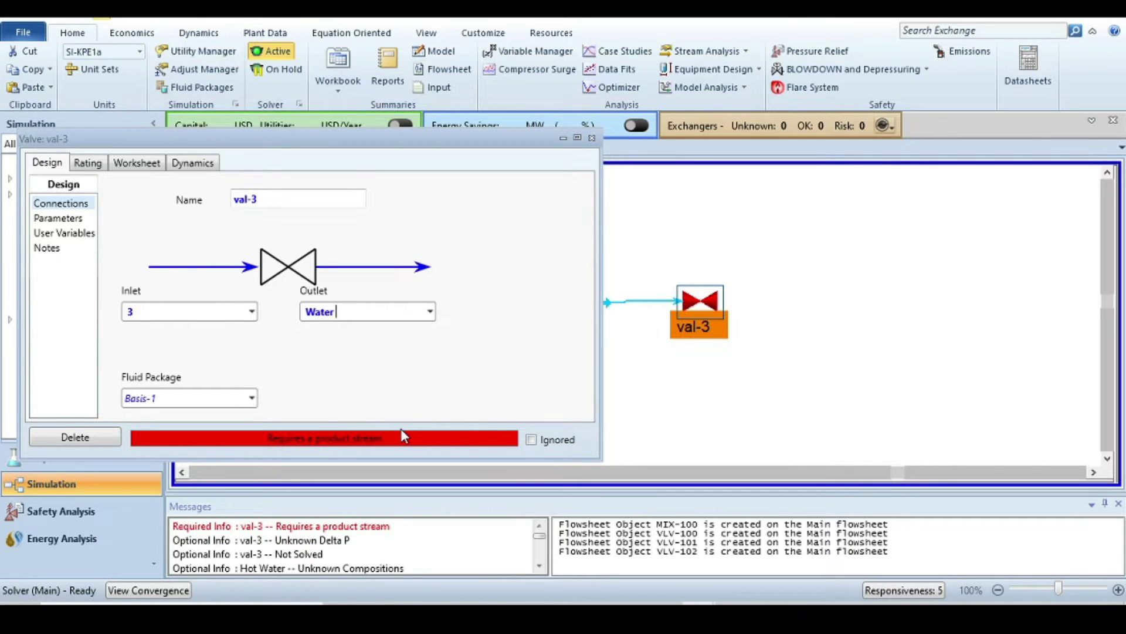
pyautogui.write(' out')
pyautogui.press('Return')
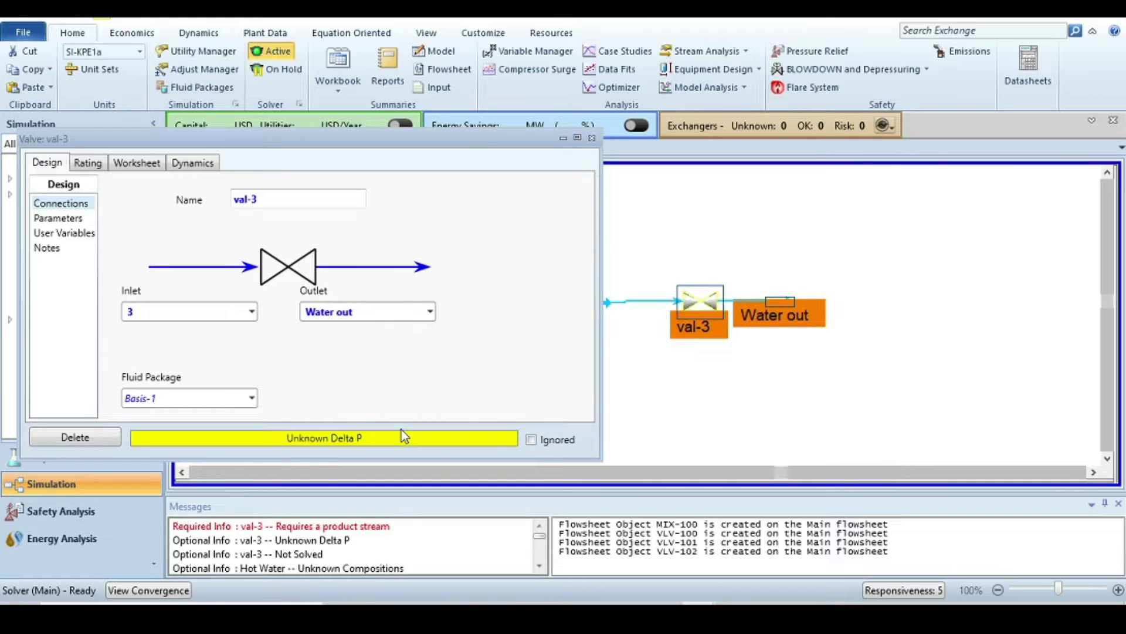
# Step: Set the pressure drop (Delta P) of valve val-3 to 0.1 bar and close its properties
pyautogui.click(58, 217)
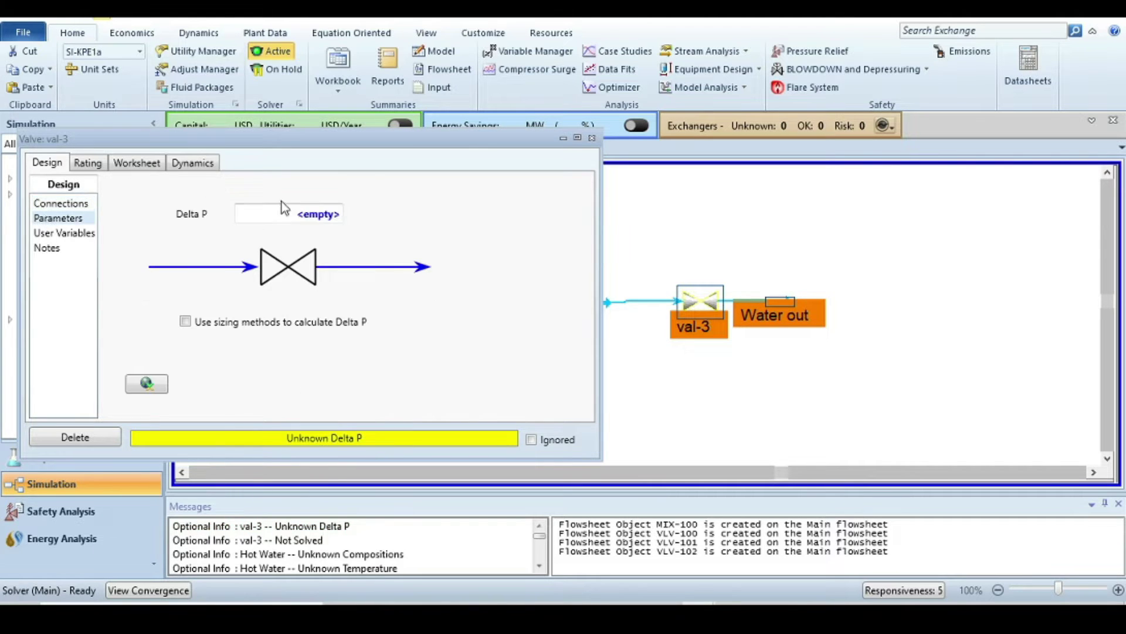
pyautogui.click(307, 213)
pyautogui.write('0.1')
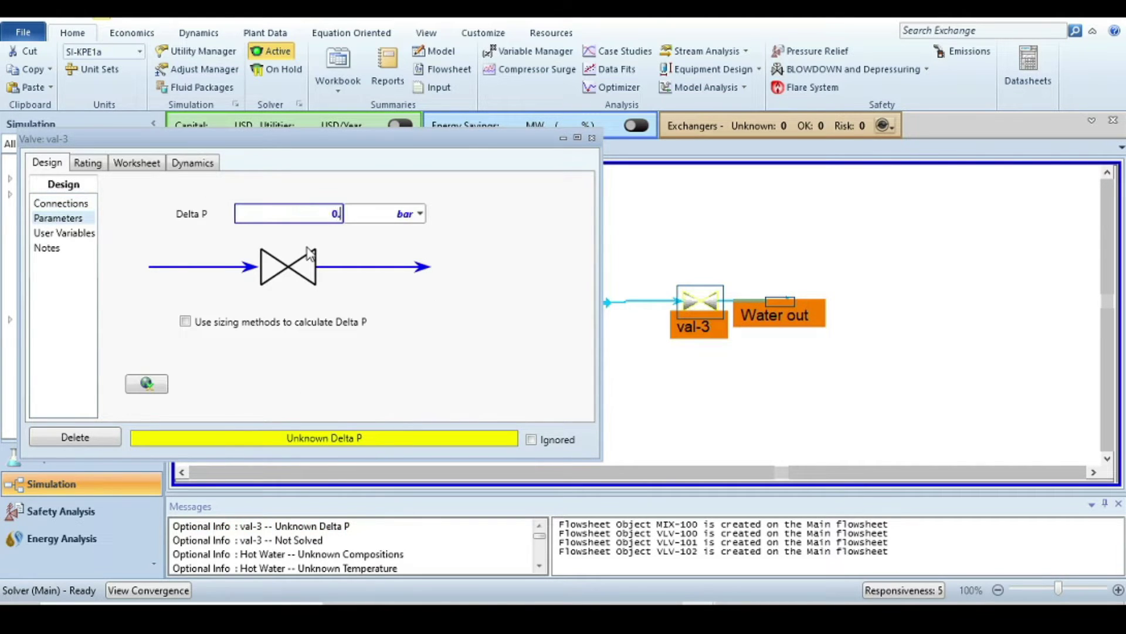
pyautogui.press('Return')
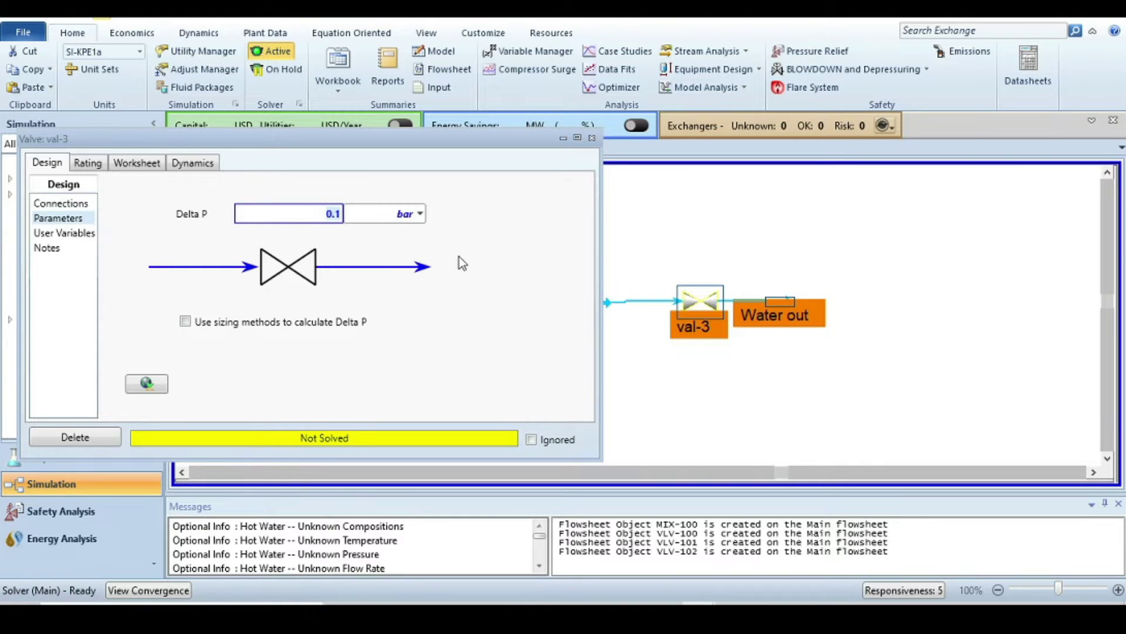
pyautogui.click(592, 137)
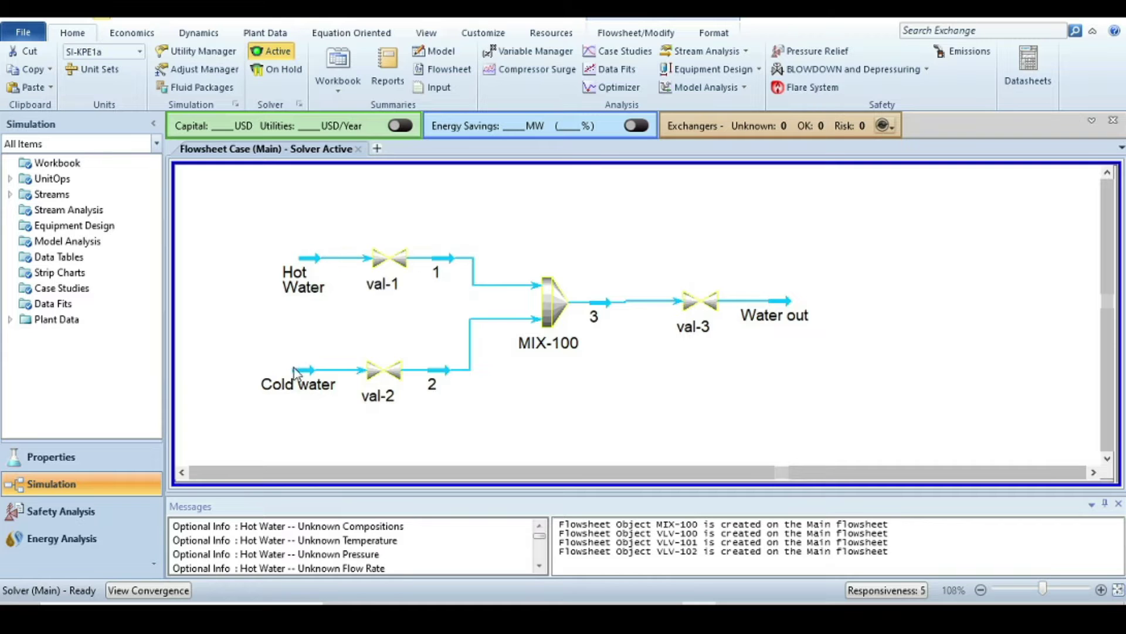
# Step: Open the Hot Water stream's conditions and check its flow, pressure and temperature on the PowerPoint problem statement slide
pyautogui.click(310, 259)
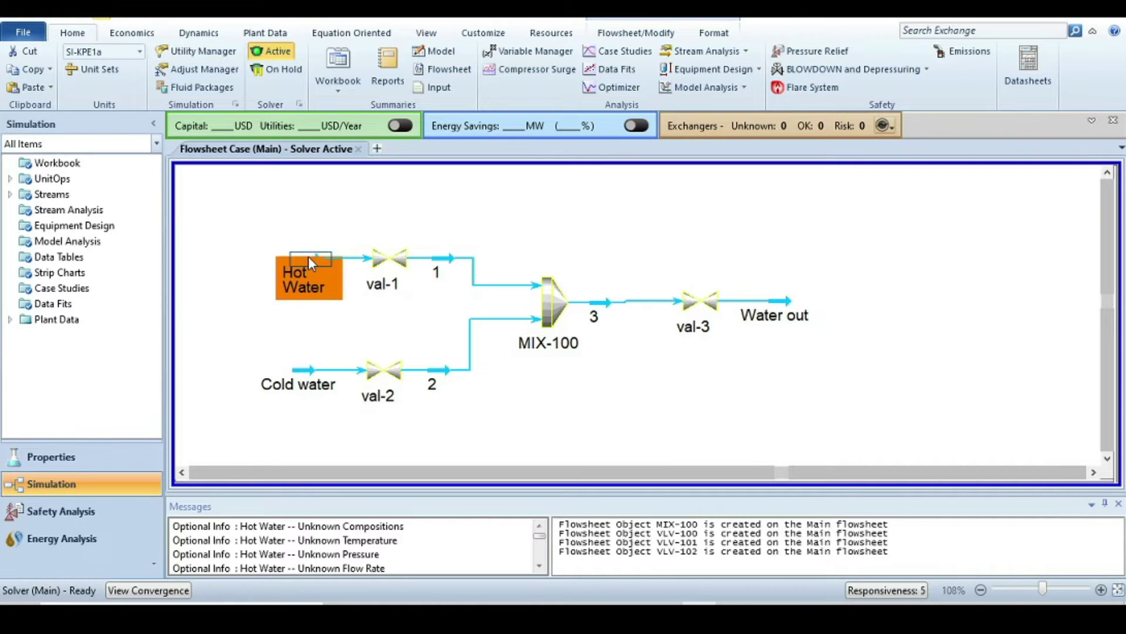
pyautogui.doubleClick(308, 256)
pyautogui.scroll(-3, 560, 369)
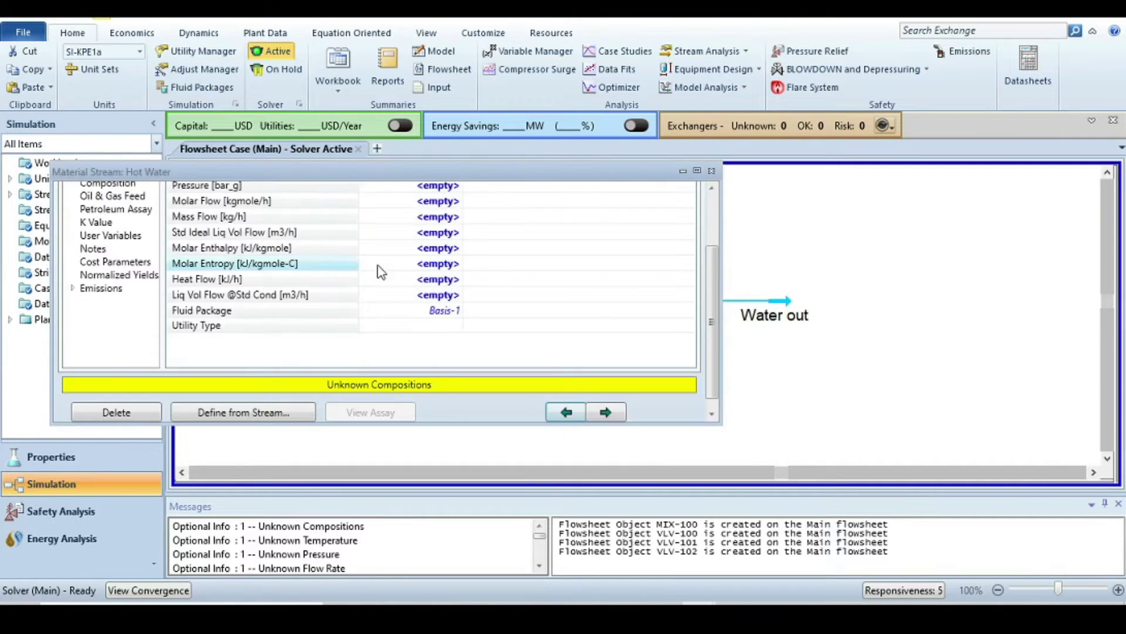
pyautogui.scroll(1, 572, 363)
pyautogui.scroll(2, 572, 362)
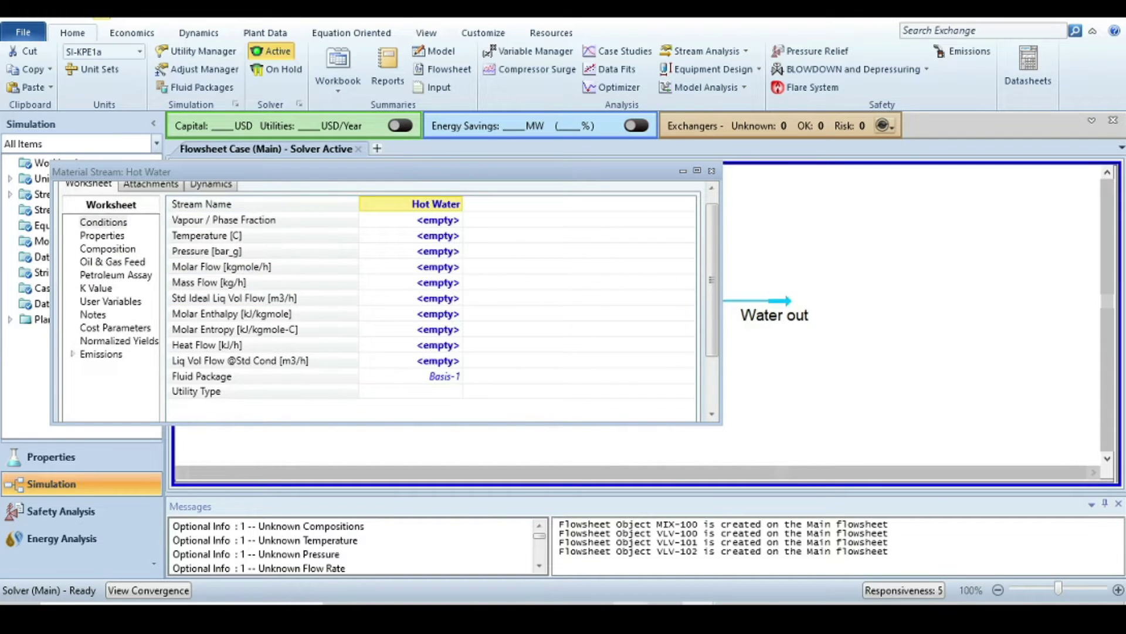
pyautogui.hotkey('alt', 'Tab')
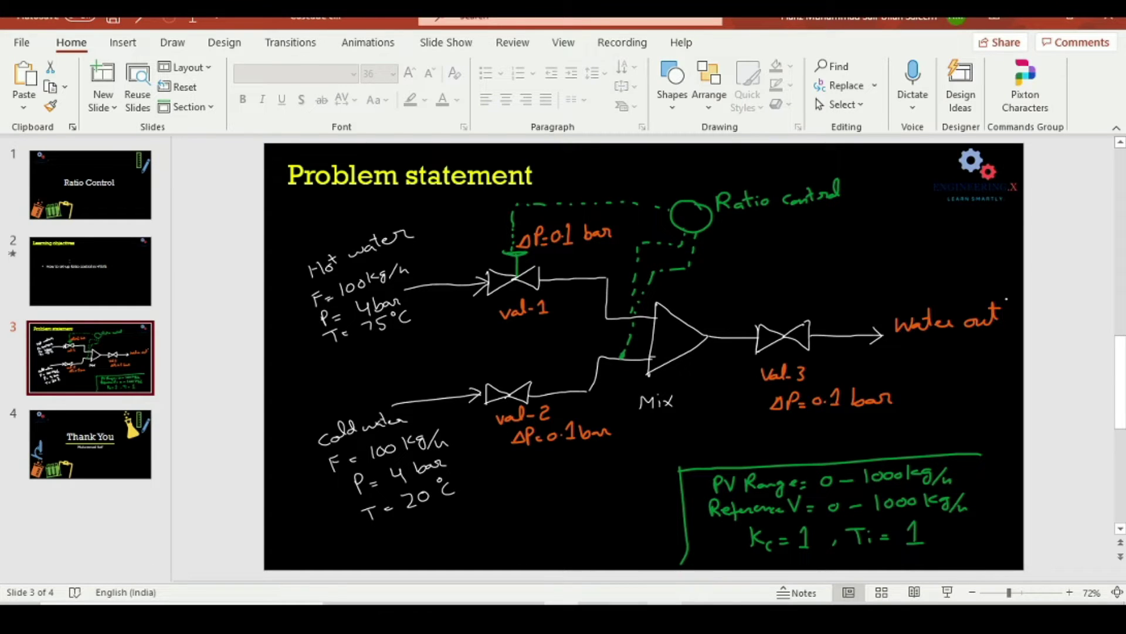
pyautogui.moveTo(633, 578)
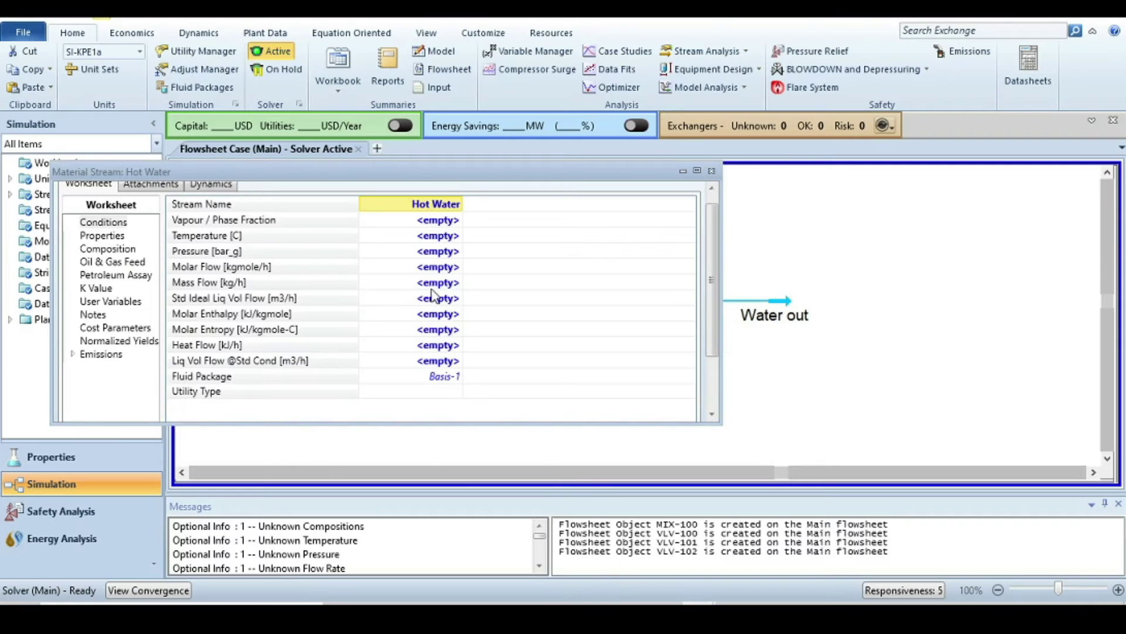
# Step: Set the Hot Water stream's temperature to 75 C, pressure to 4 bar_g and mass flow to 100 kg/h
pyautogui.click(438, 237)
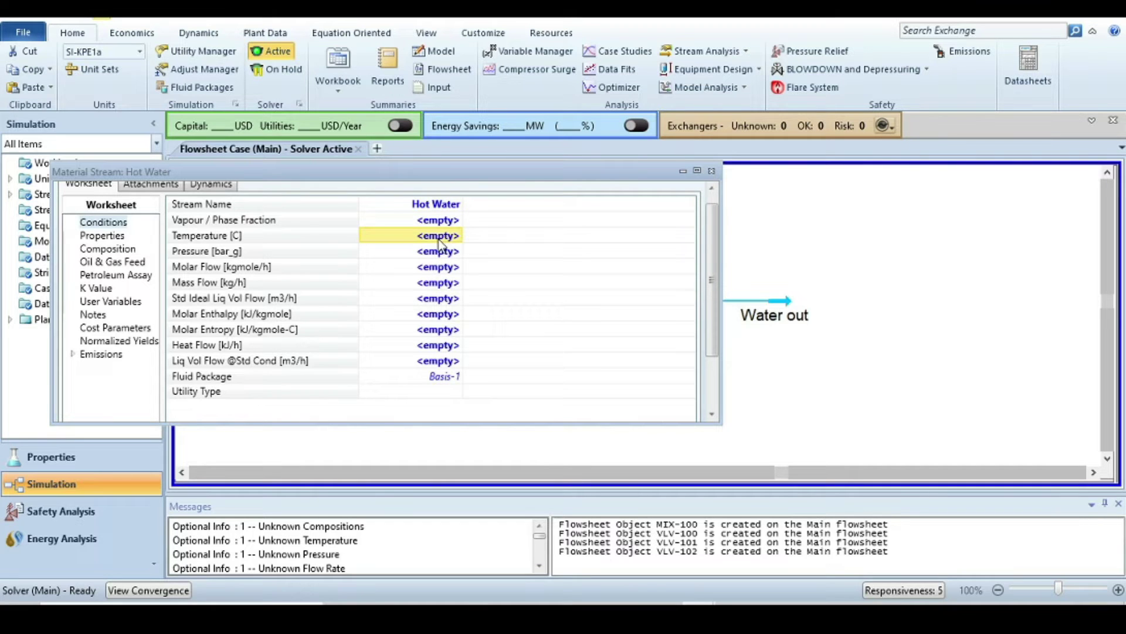
pyautogui.write('75')
pyautogui.press('Return')
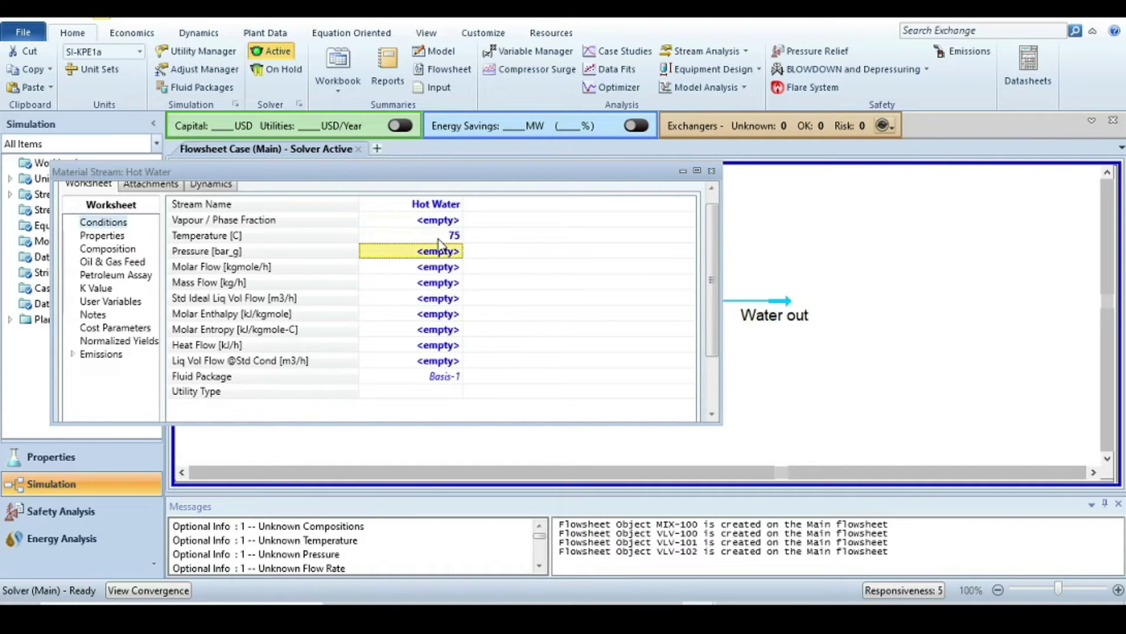
pyautogui.write('5')
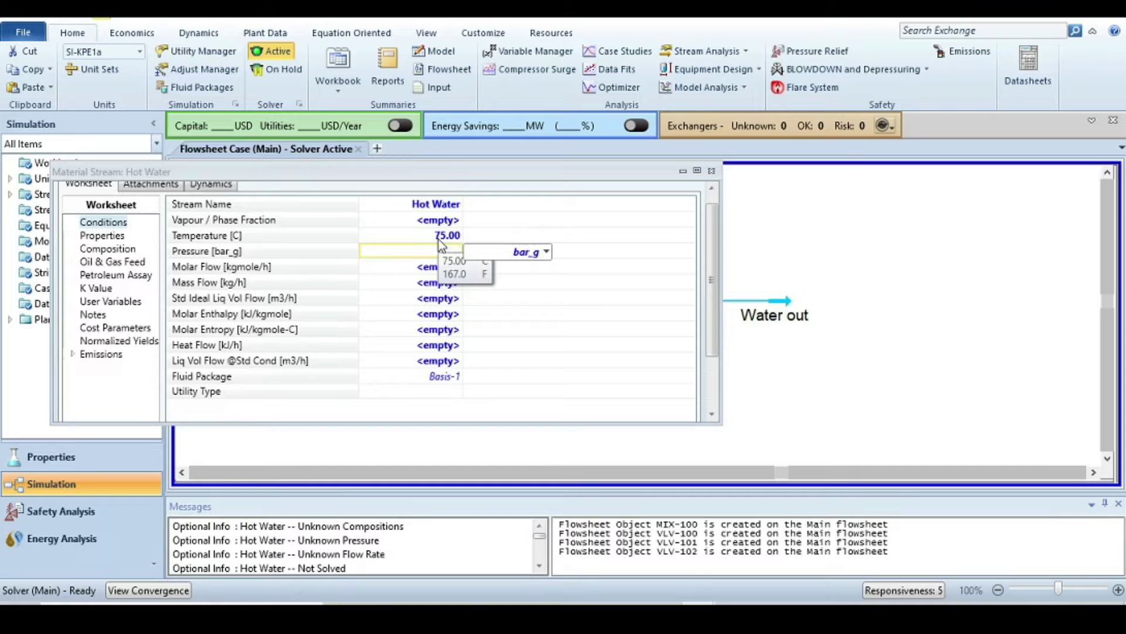
pyautogui.press('Return')
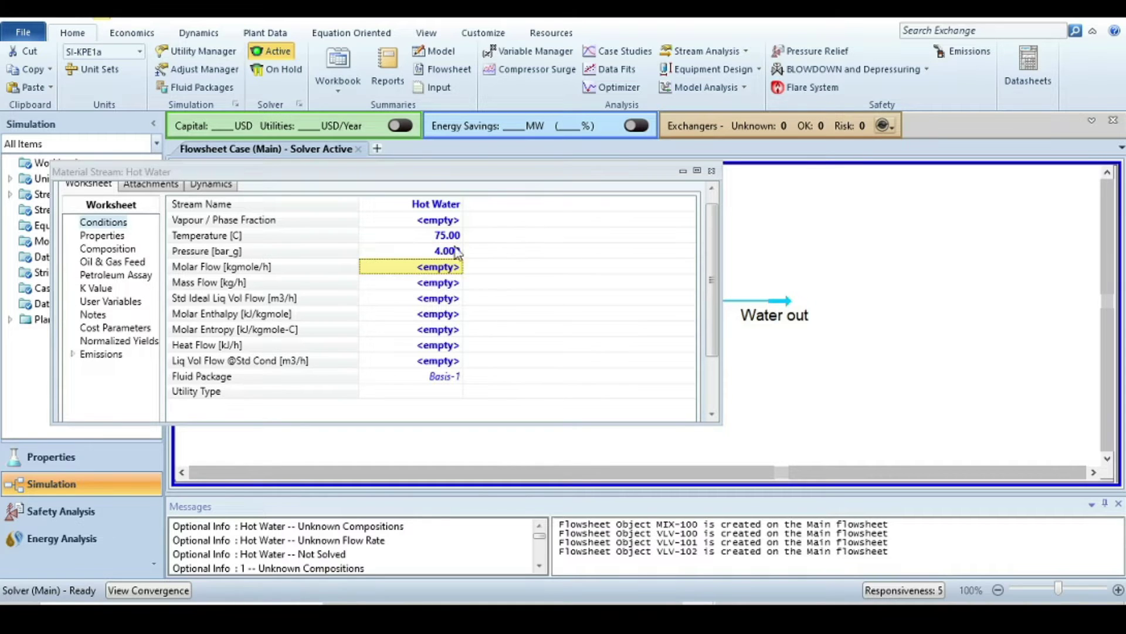
pyautogui.click(398, 285)
pyautogui.write('100')
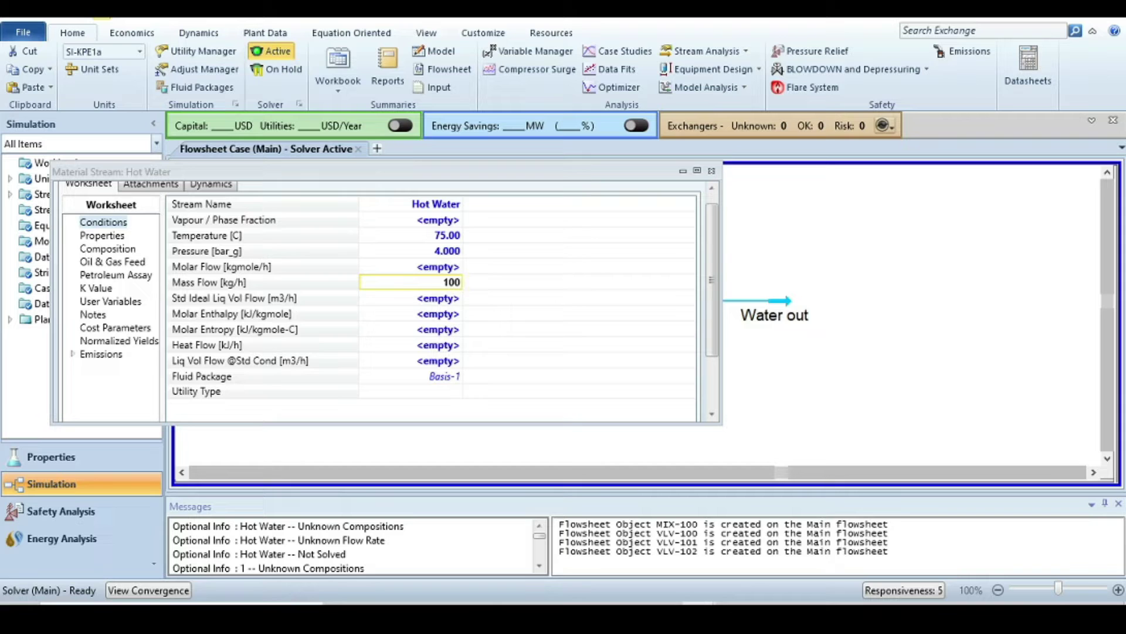
pyautogui.press('Return')
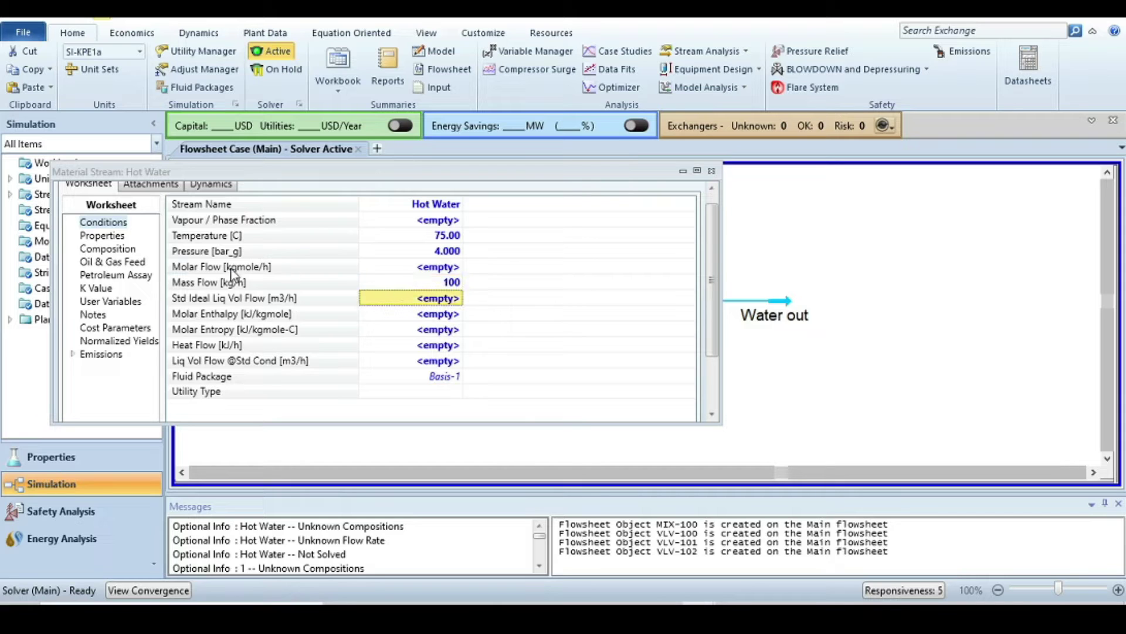
# Step: Set the Hot Water stream's H2O mole fraction to 1, accept the composition and close the stream
pyautogui.click(112, 250)
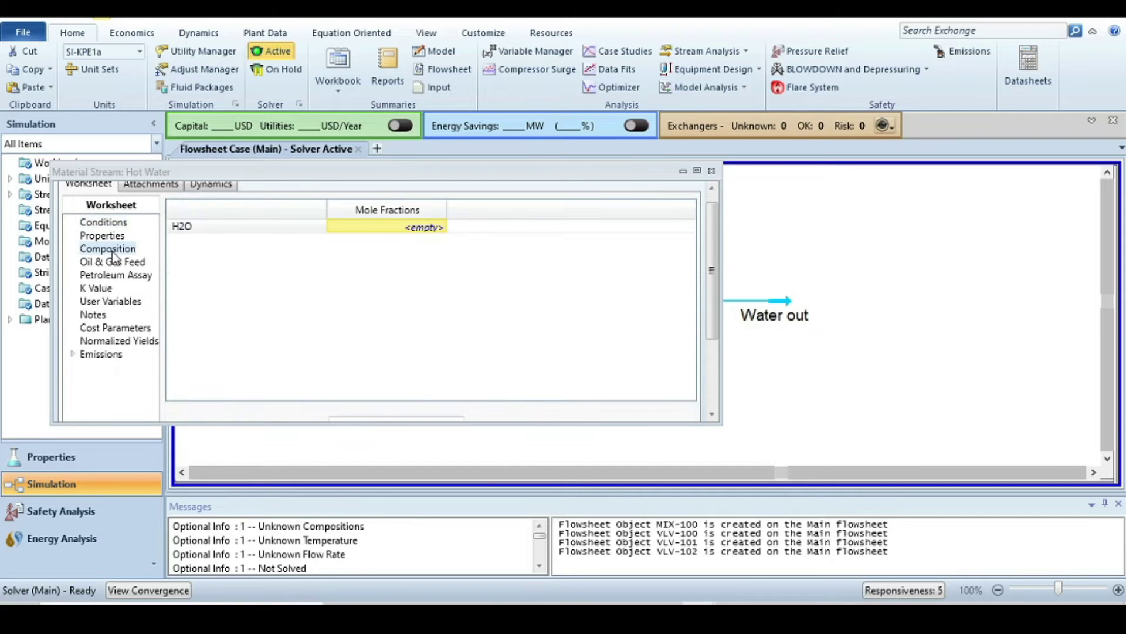
pyautogui.click(395, 228)
pyautogui.write('1')
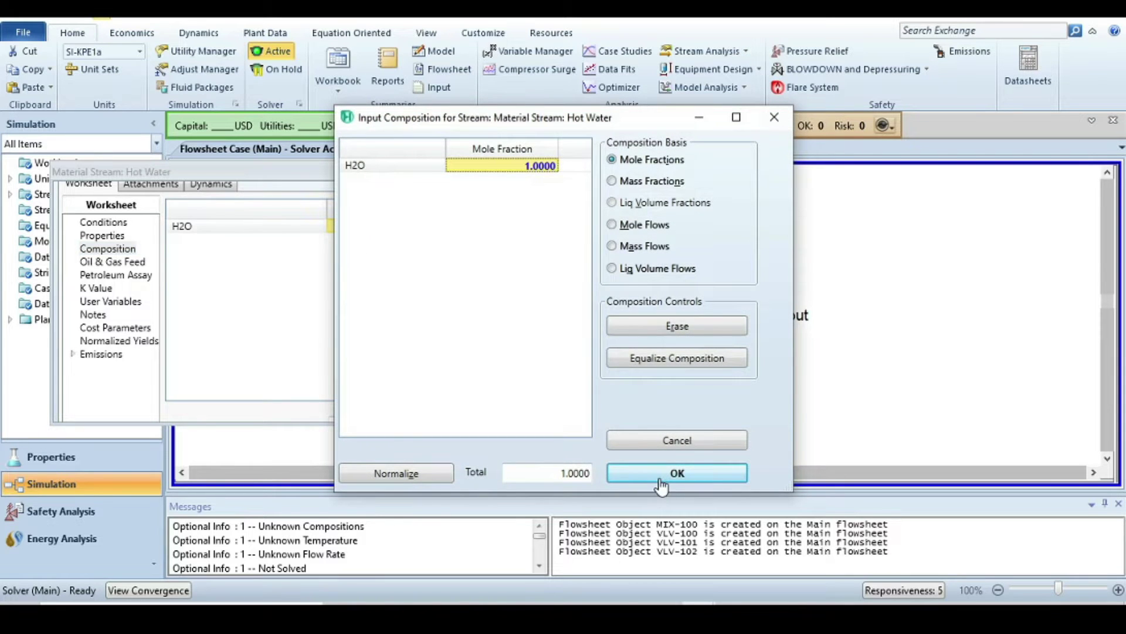
pyautogui.click(662, 482)
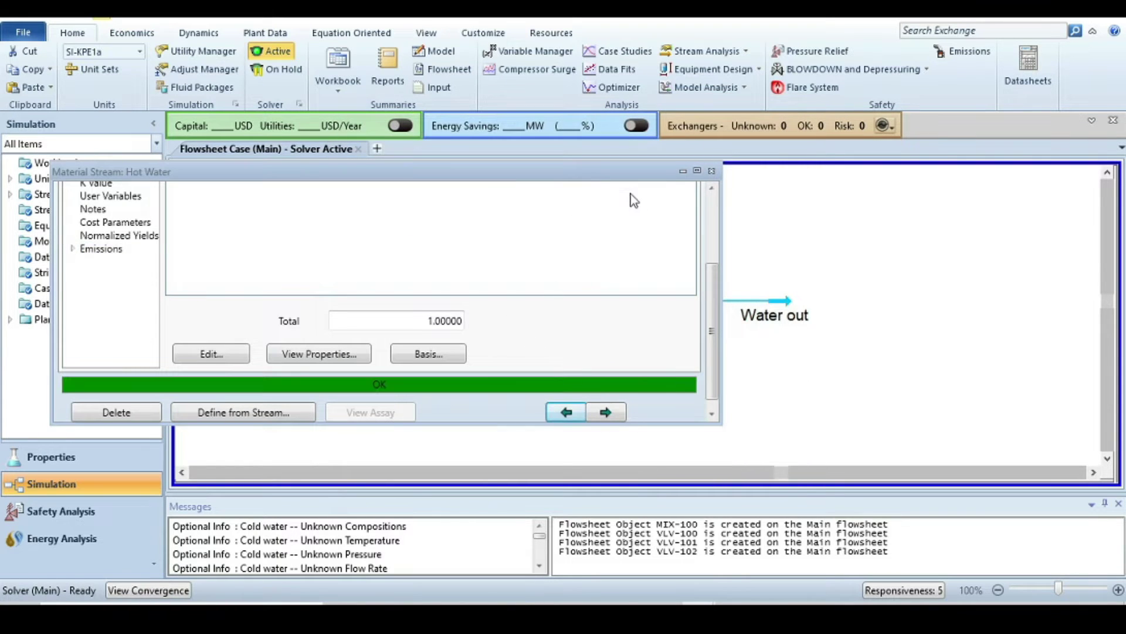
pyautogui.click(712, 173)
# Step: Check the cold water specifications on the PowerPoint problem statement slide, and open the Cold water stream in HYSYS
pyautogui.click(391, 301)
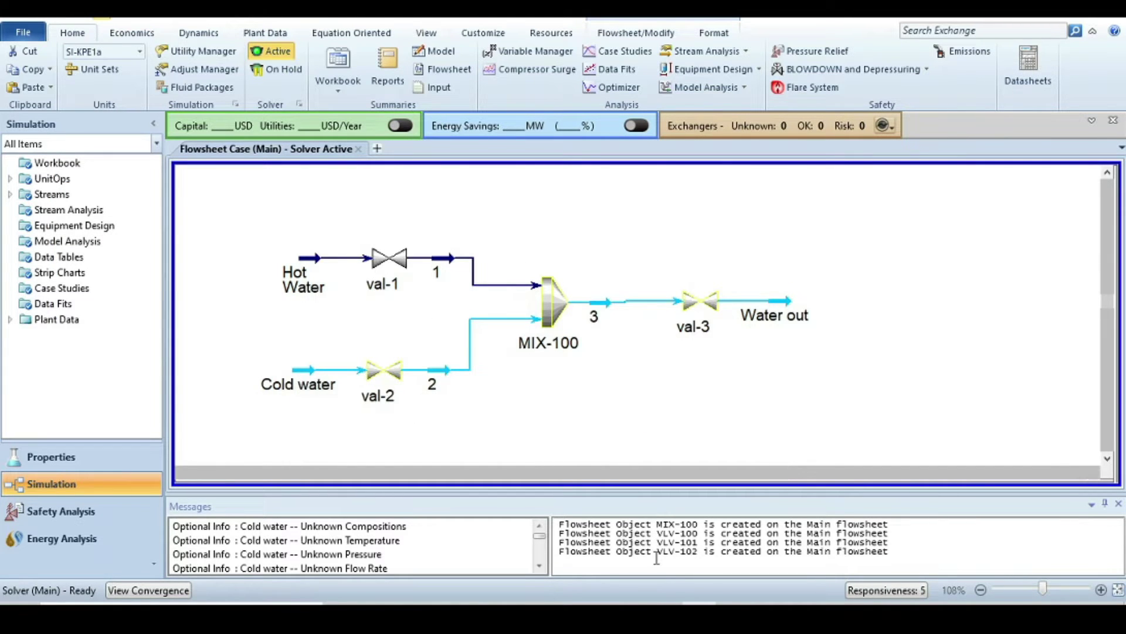
pyautogui.click(604, 564)
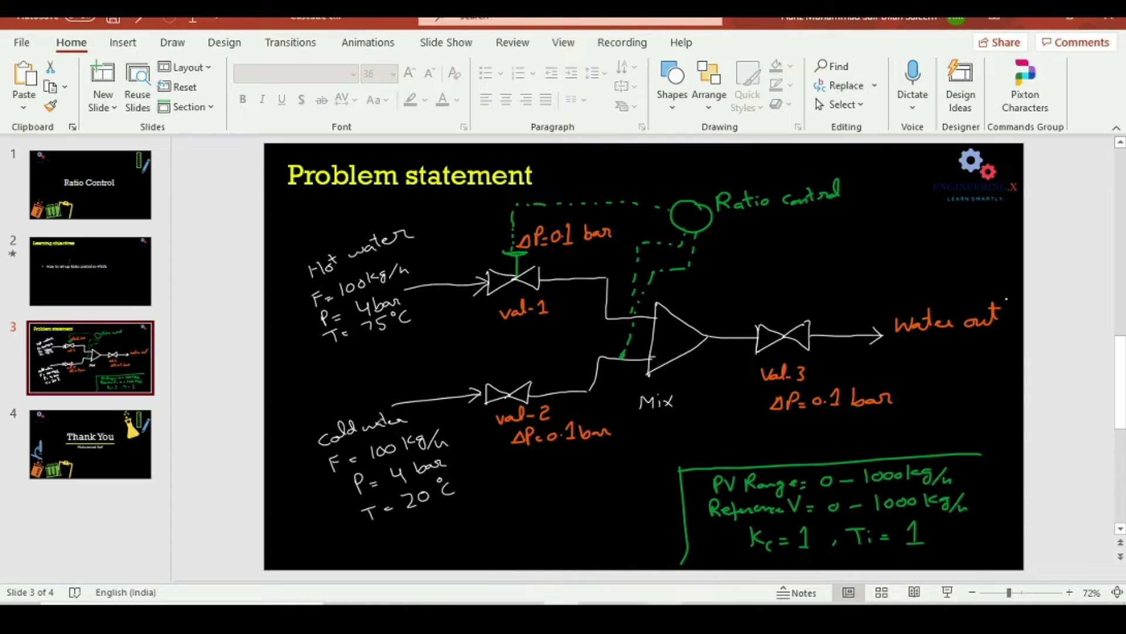
pyautogui.hotkey('alt', 'Tab')
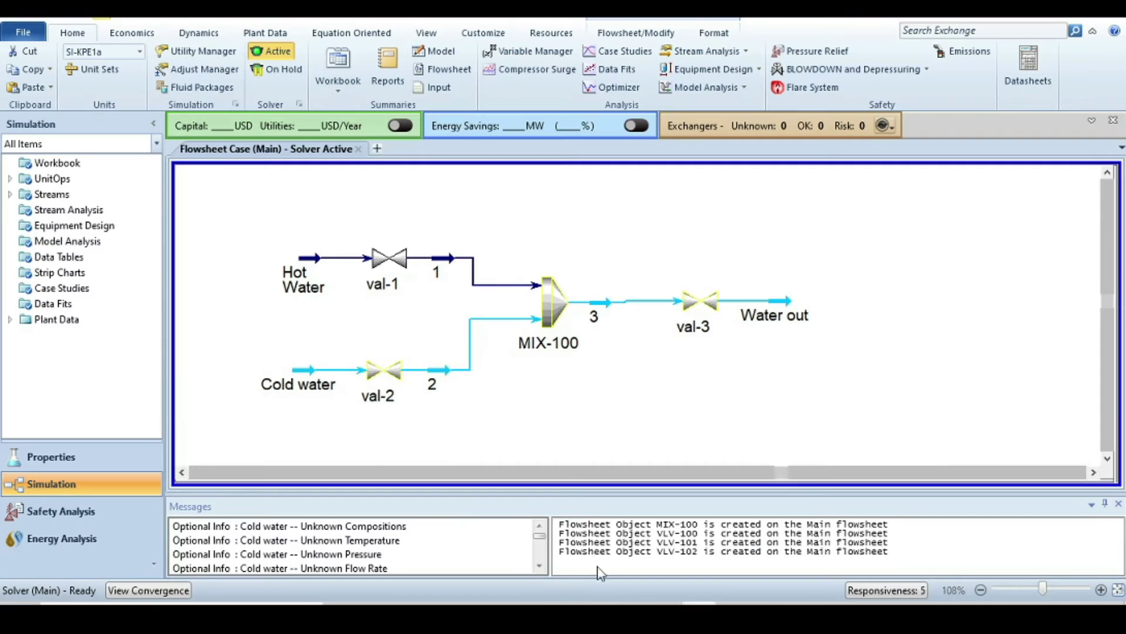
pyautogui.click(299, 376)
pyautogui.doubleClick(300, 375)
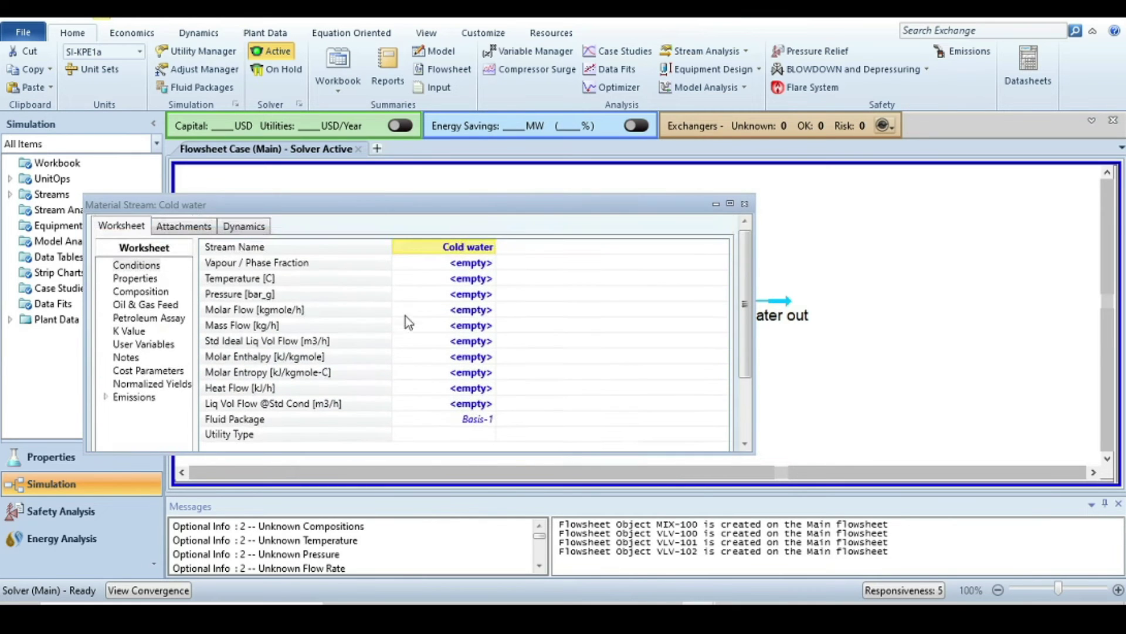
# Step: Set the Cold water stream's temperature to 25 C, pressure to 4 bar_g and mass flow to 100 kg/h
pyautogui.click(461, 280)
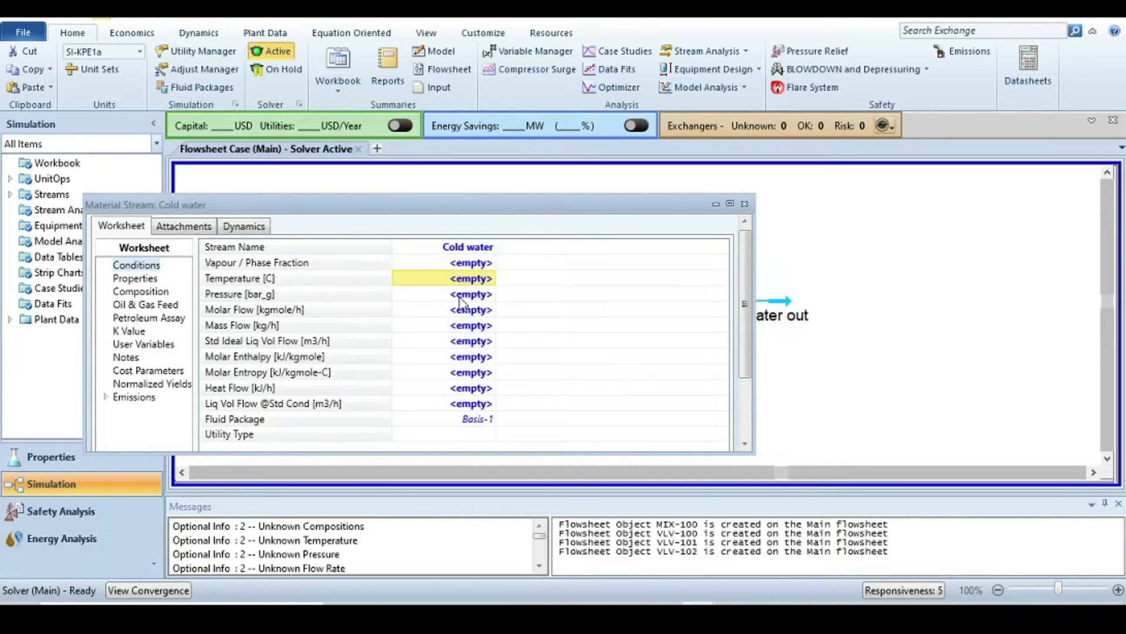
pyautogui.write('25')
pyautogui.press('Return')
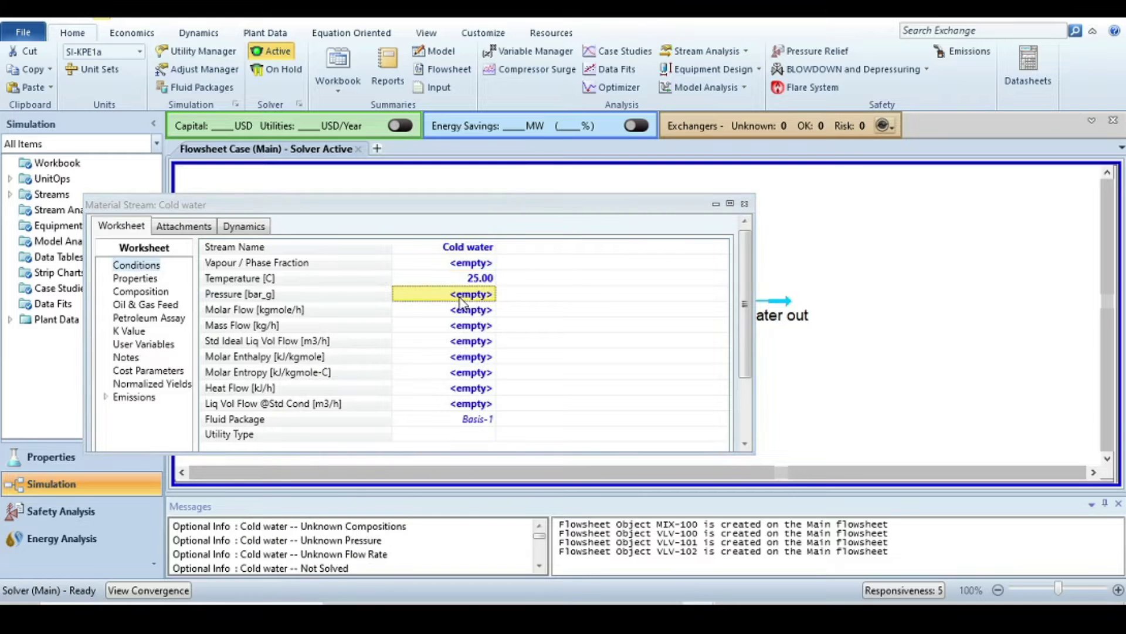
pyautogui.write('4')
pyautogui.press('Return')
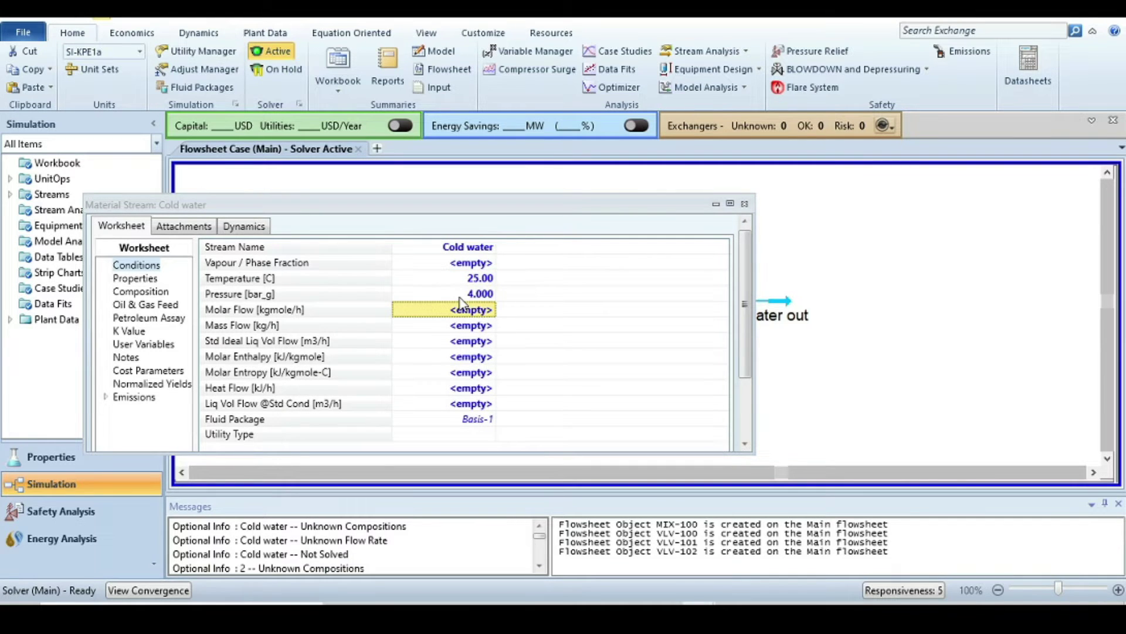
pyautogui.press('Down')
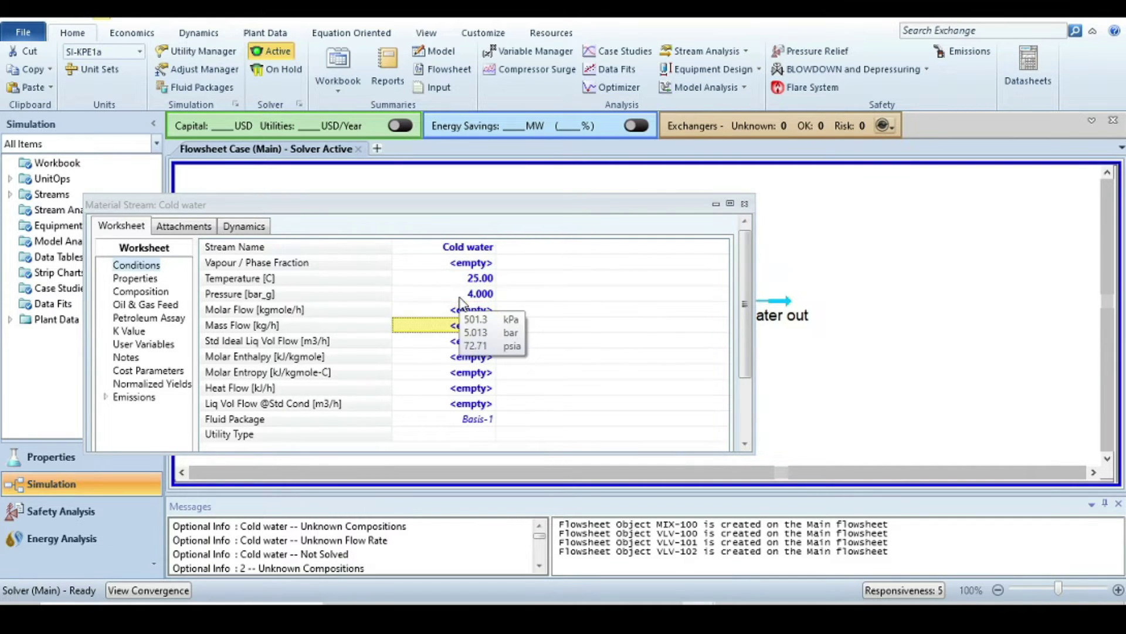
pyautogui.press('F2')
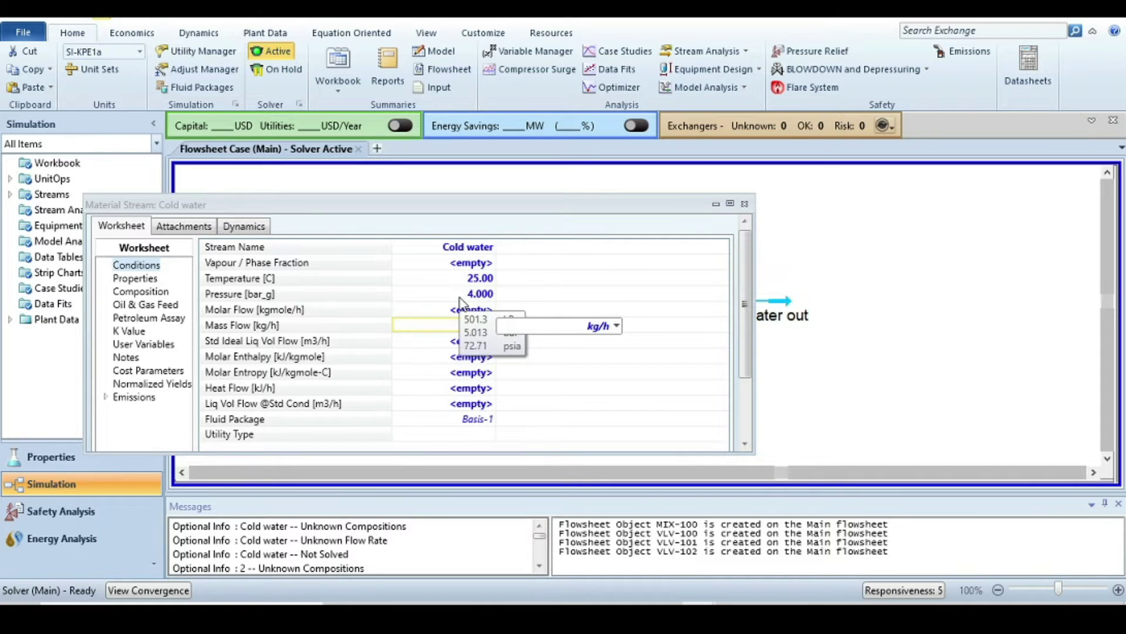
pyautogui.write('100')
pyautogui.press('Return')
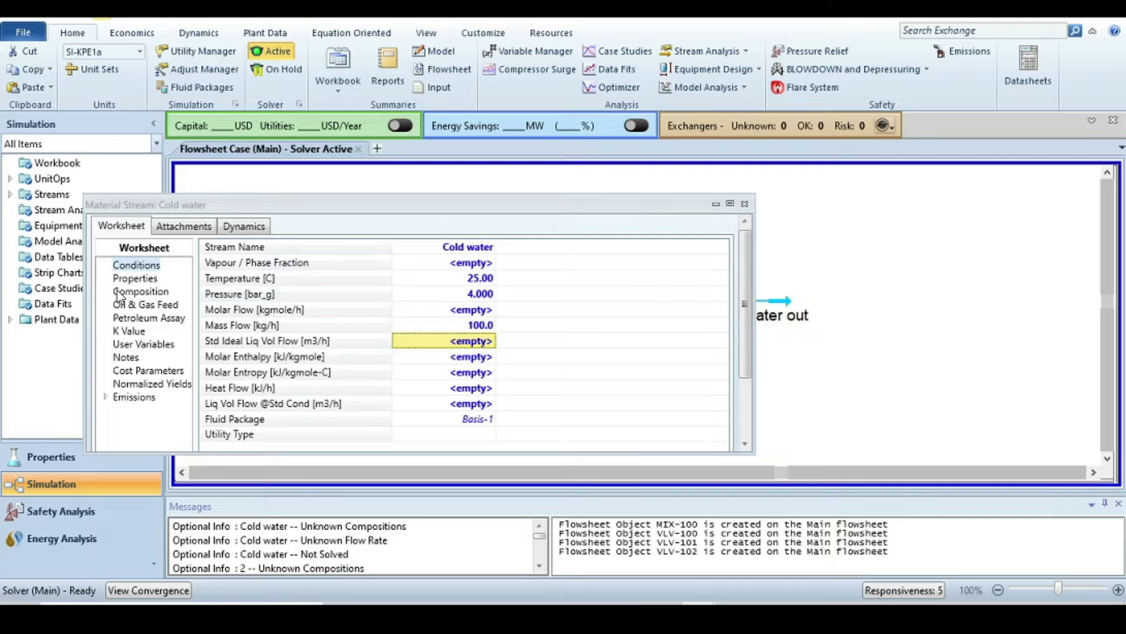
# Step: Set the Cold water stream's H2O mole fraction to 1 and accept the composition
pyautogui.click(119, 294)
pyautogui.write('1')
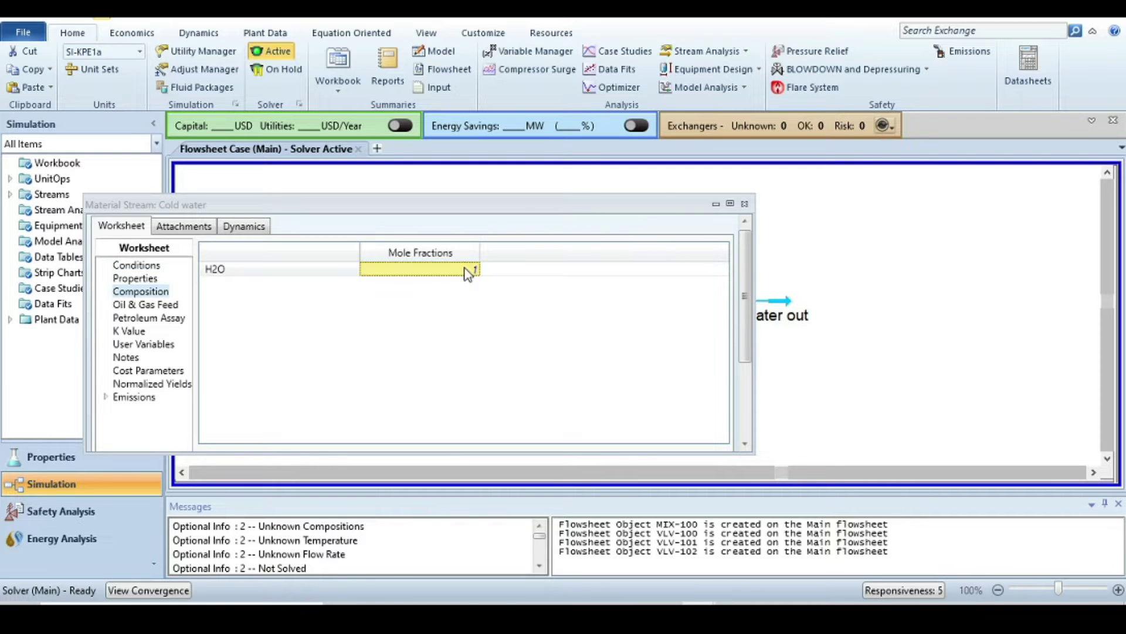
pyautogui.press('Return')
pyautogui.click(677, 473)
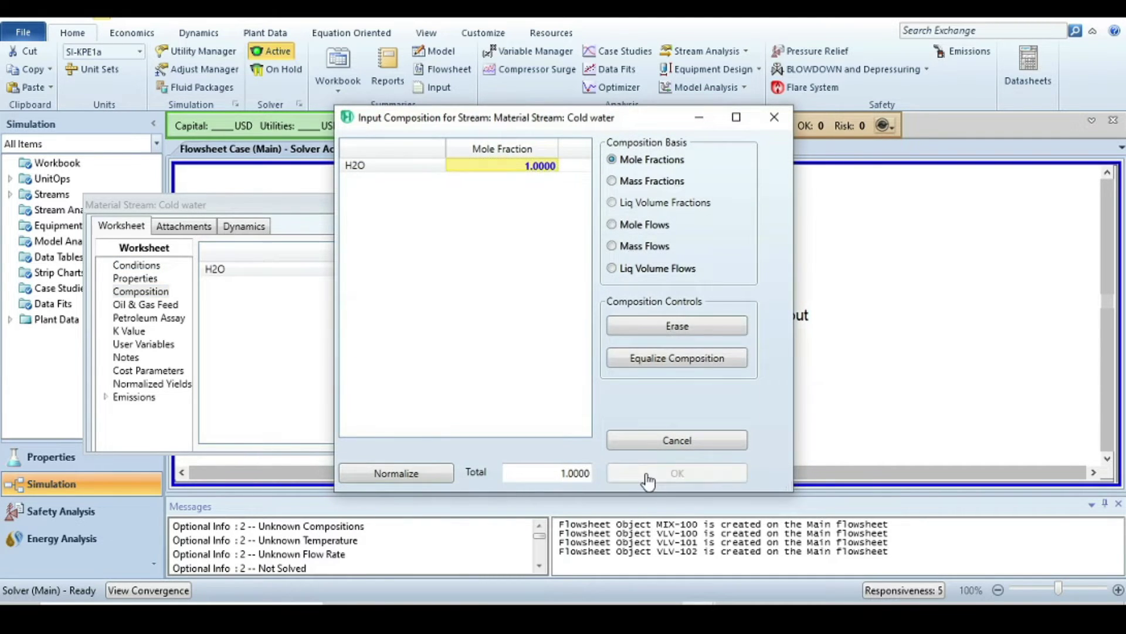
# Step: Close the Cold water stream, and size valve val-1 on its inlet-side rating conditions using the ANSI/ISA Cv method
pyautogui.scroll(-3, 505, 411)
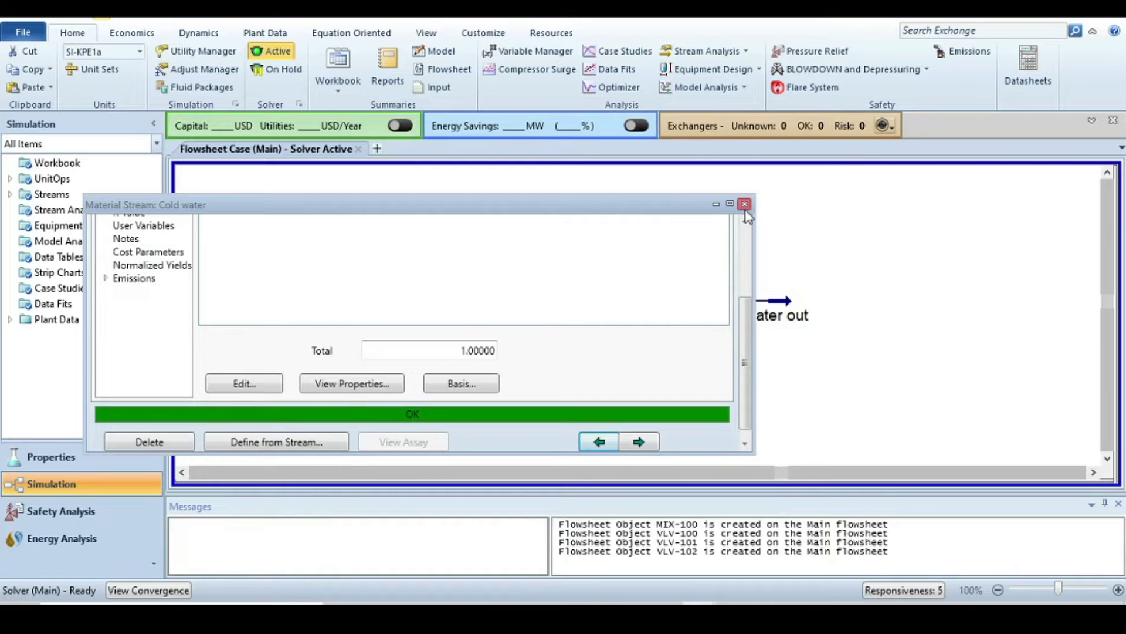
pyautogui.click(744, 204)
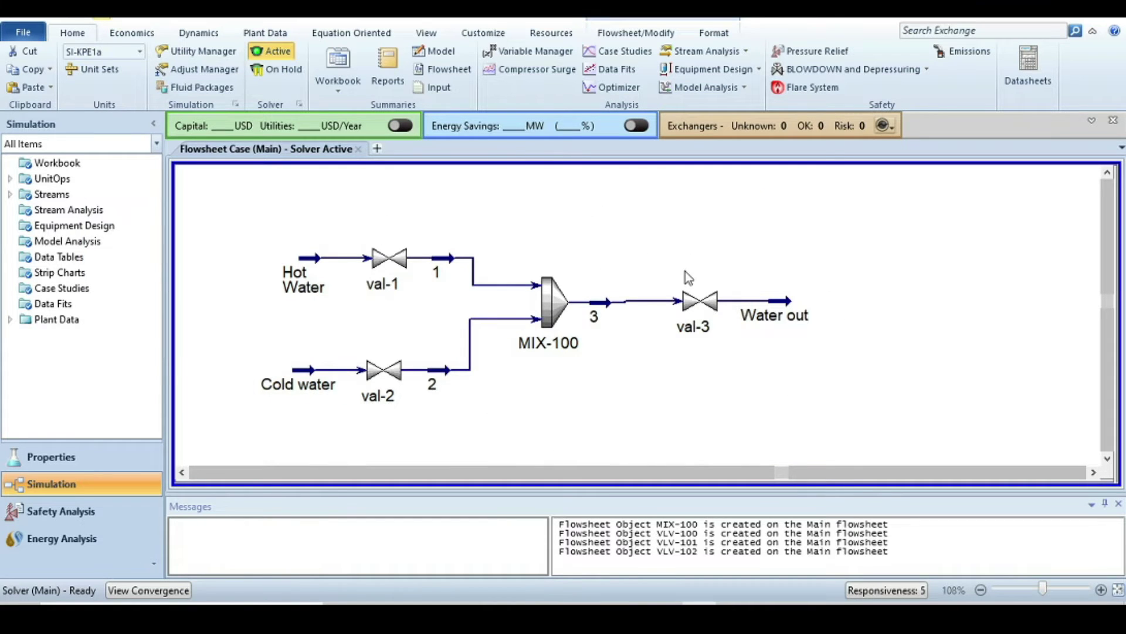
pyautogui.moveTo(652, 302)
pyautogui.moveTo(396, 265)
pyautogui.doubleClick(391, 261)
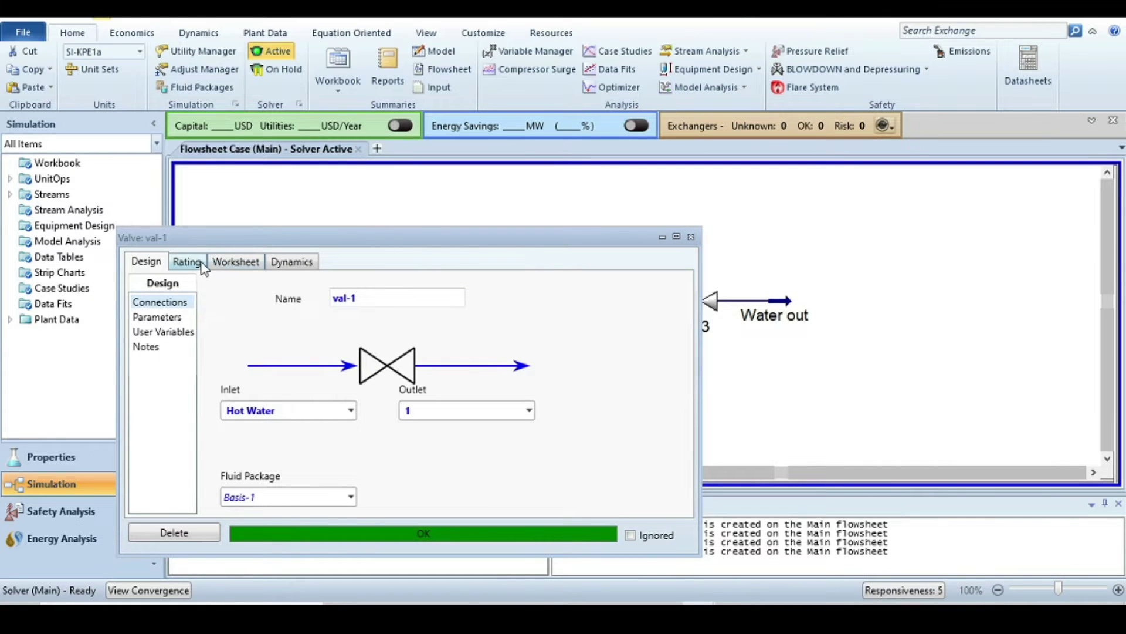
pyautogui.click(195, 261)
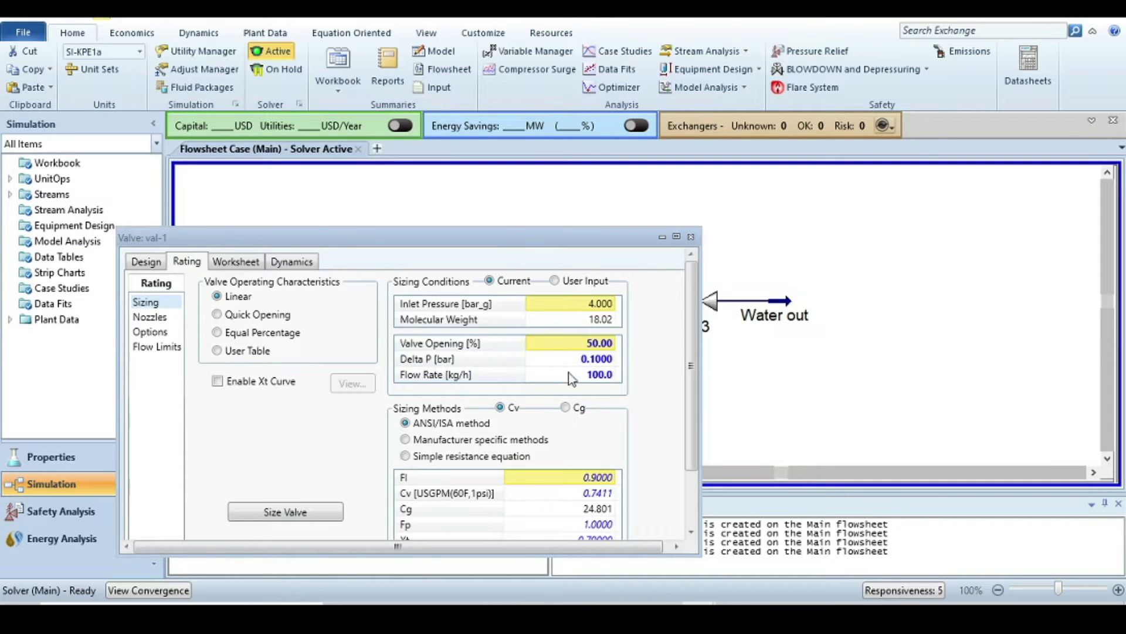
pyautogui.moveTo(692, 371); pyautogui.dragTo(685, 426)
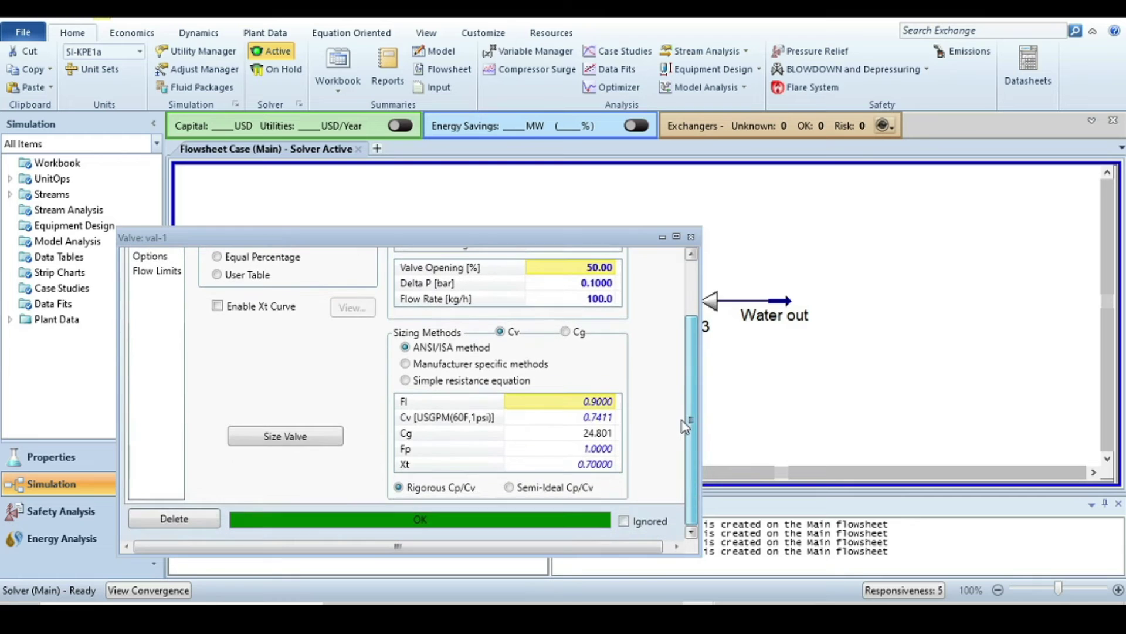
pyautogui.click(313, 440)
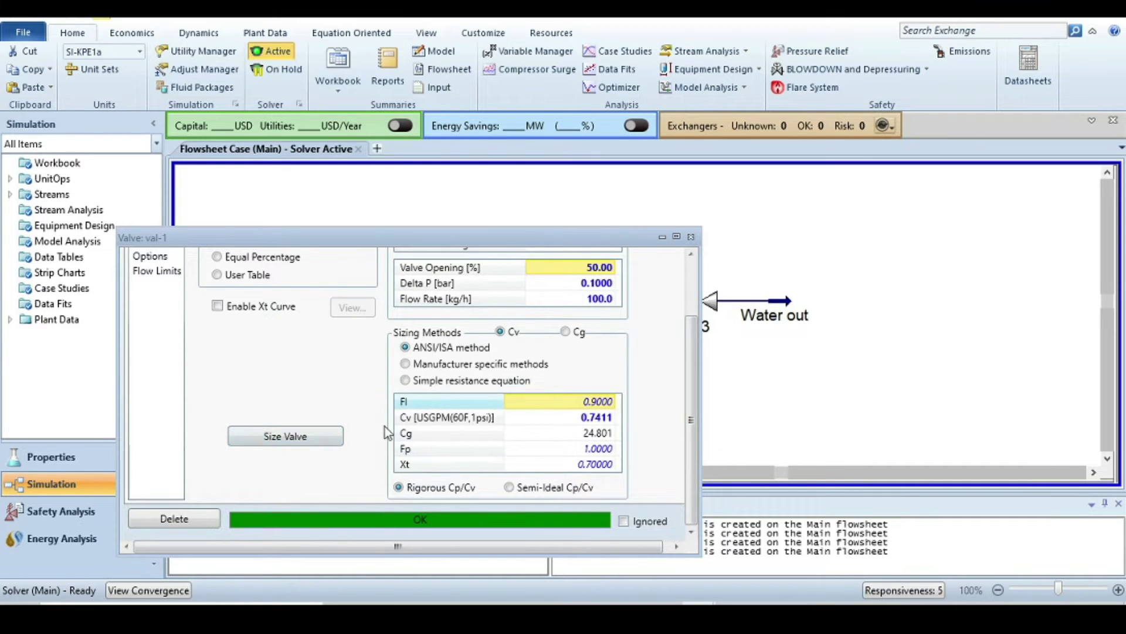
pyautogui.click(691, 236)
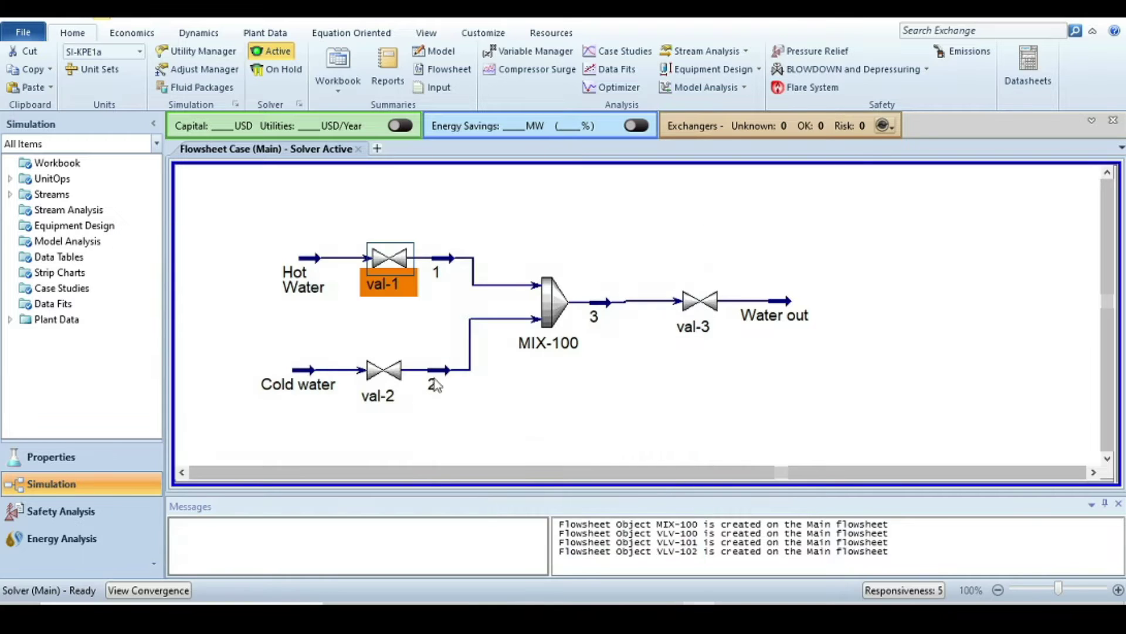
# Step: Size valve val-2 on the cold water line from its current sizing conditions and close the valve
pyautogui.click(375, 369)
pyautogui.doubleClick(376, 369)
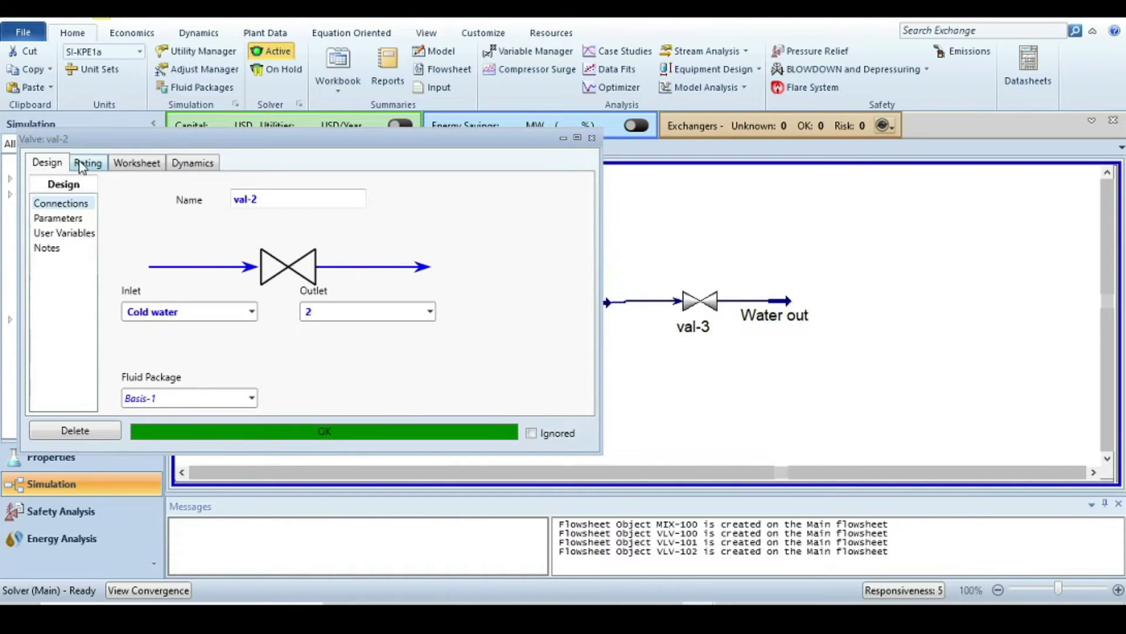
pyautogui.click(82, 164)
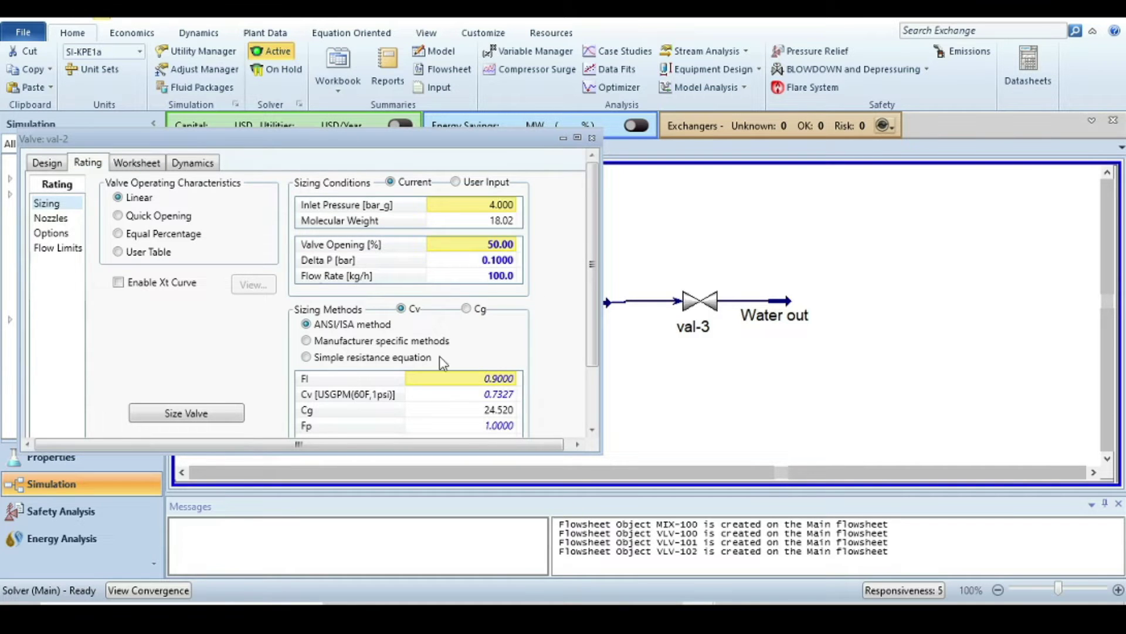
pyautogui.click(192, 414)
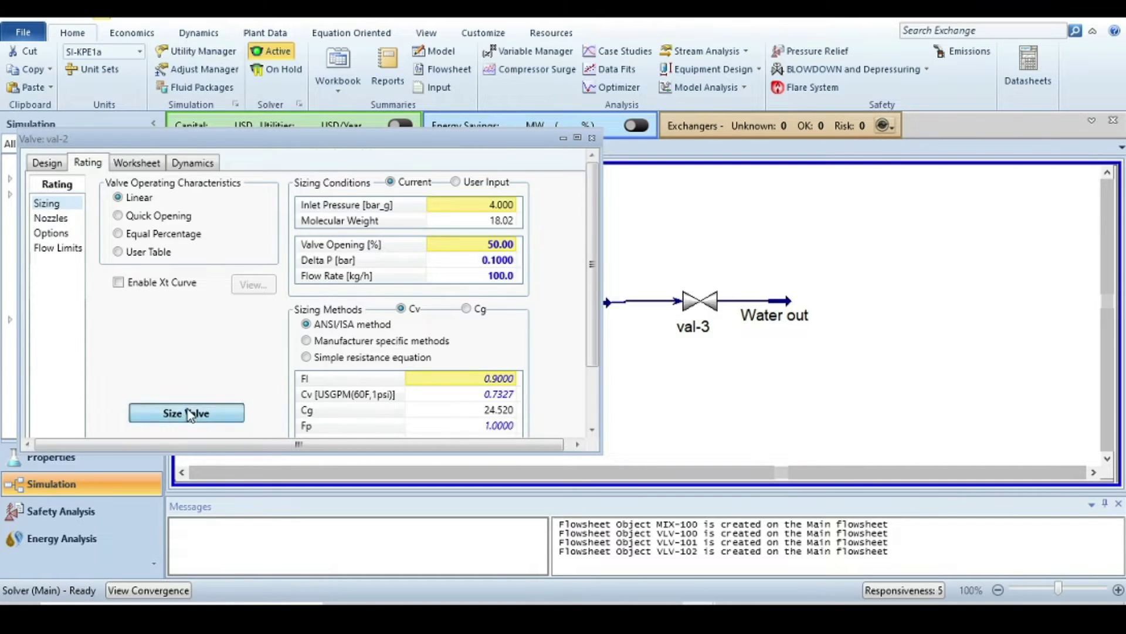
pyautogui.scroll(-3, 194, 399)
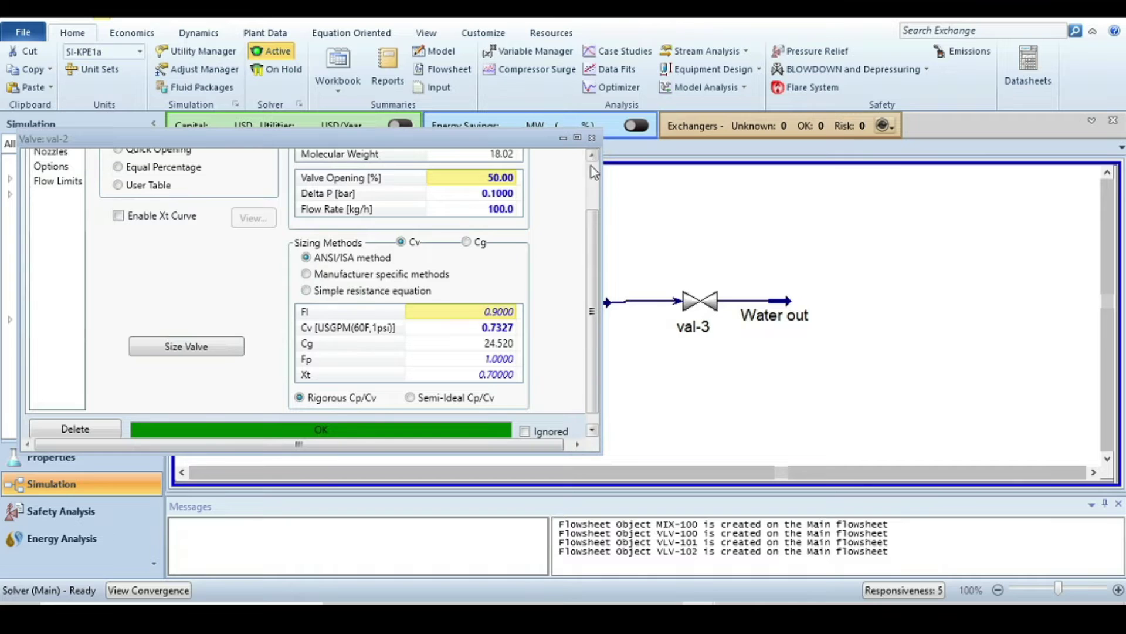
pyautogui.click(592, 138)
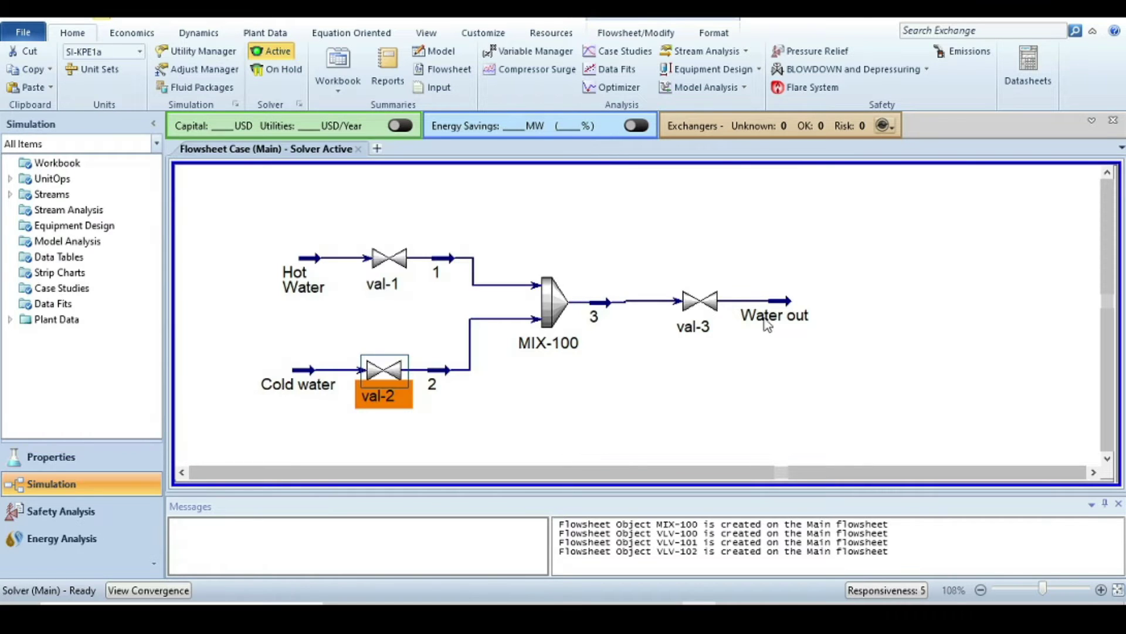
# Step: Size valve val-3 on the mixer outlet line from its current sizing conditions and close the valve
pyautogui.doubleClick(708, 305)
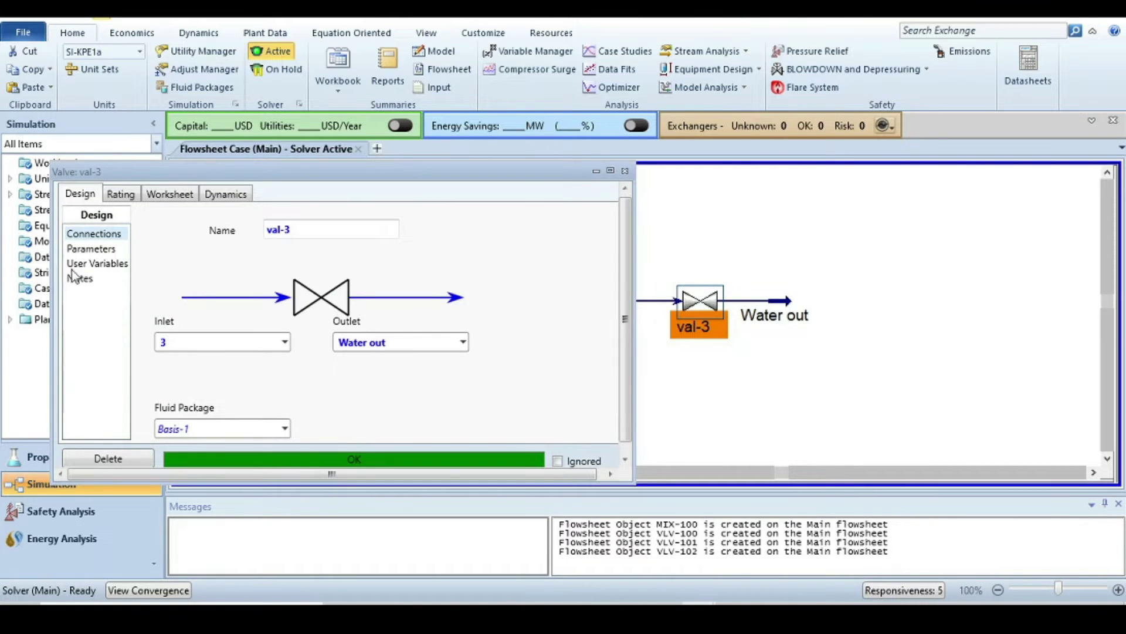
pyautogui.click(119, 195)
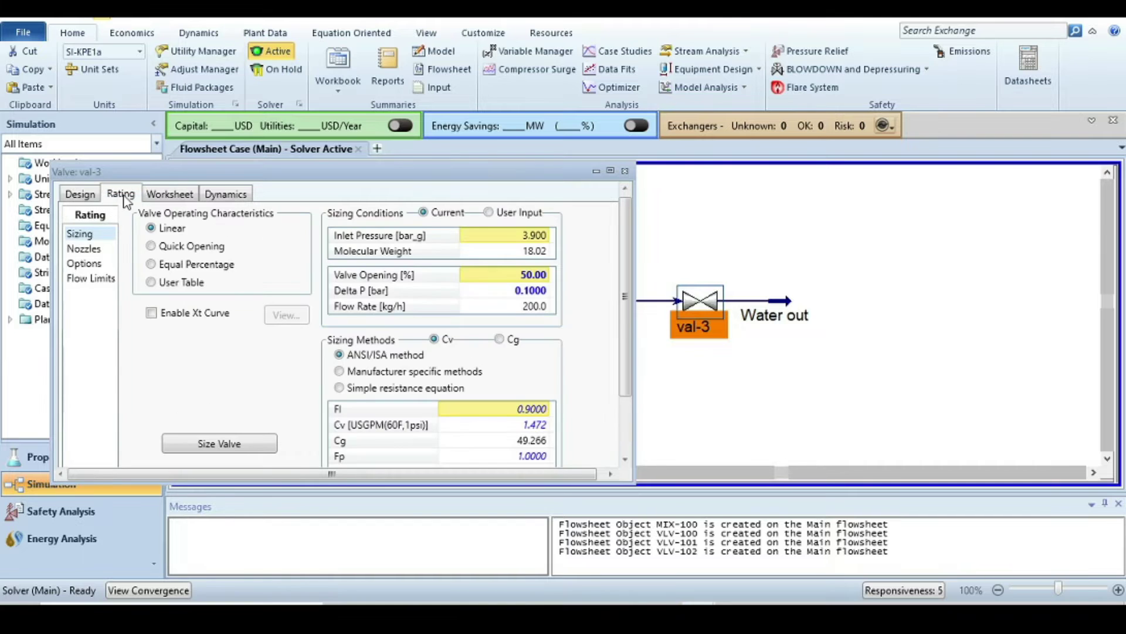
pyautogui.click(223, 444)
pyautogui.scroll(-2, 223, 445)
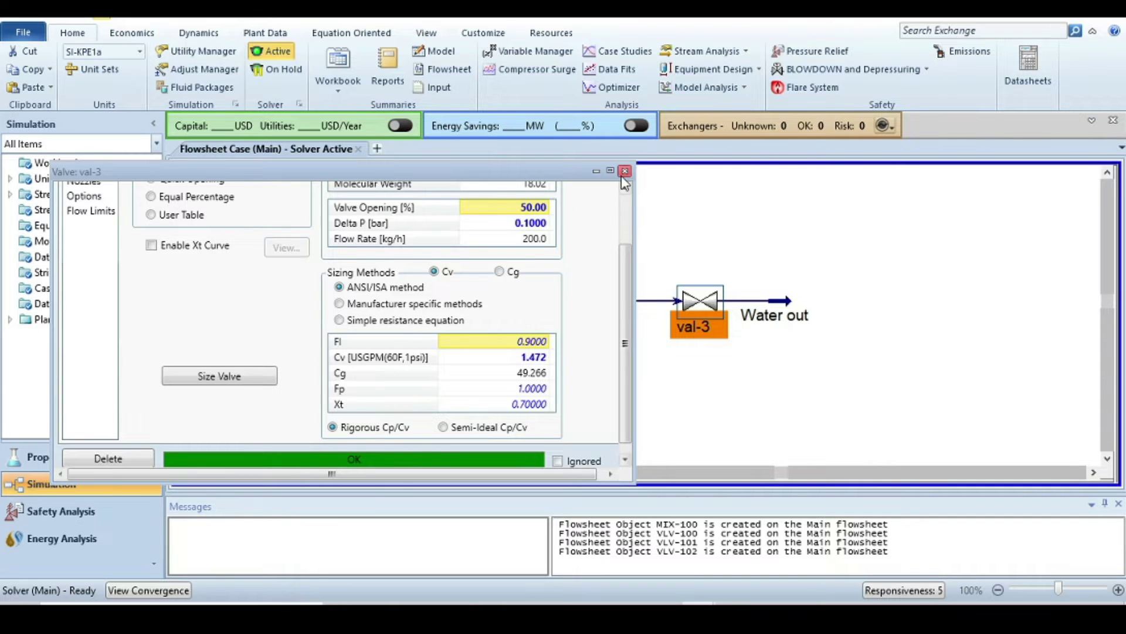
pyautogui.click(645, 390)
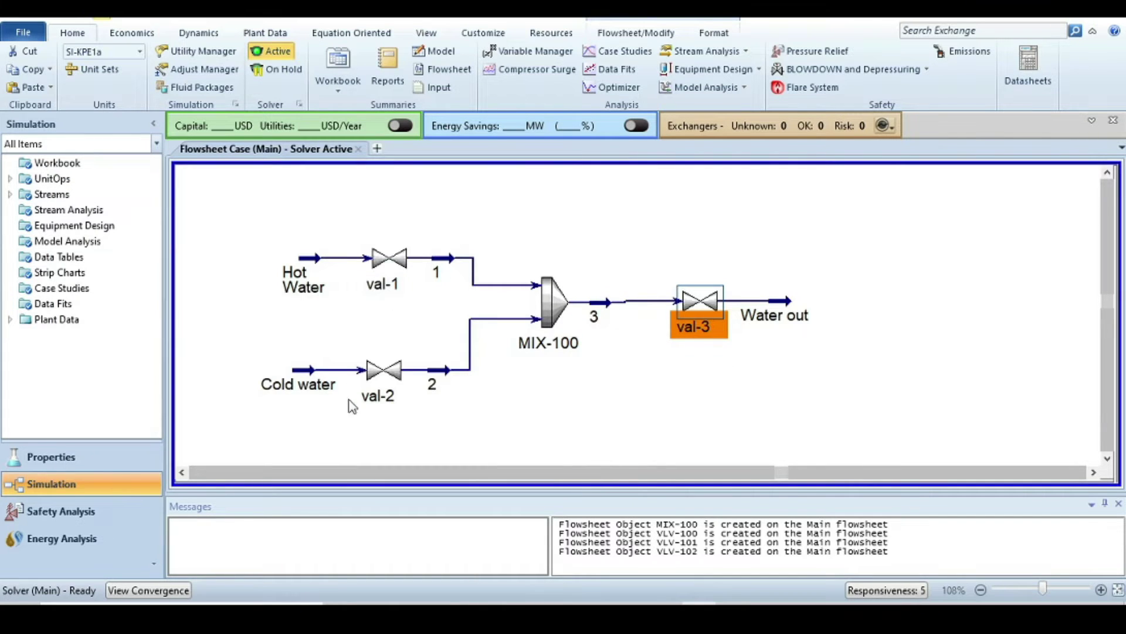
pyautogui.click(592, 401)
# Step: Add a ratio controller from the Dynamics & Control models to the flowsheet beside the hot and cold water feeds
pyautogui.moveTo(386, 271)
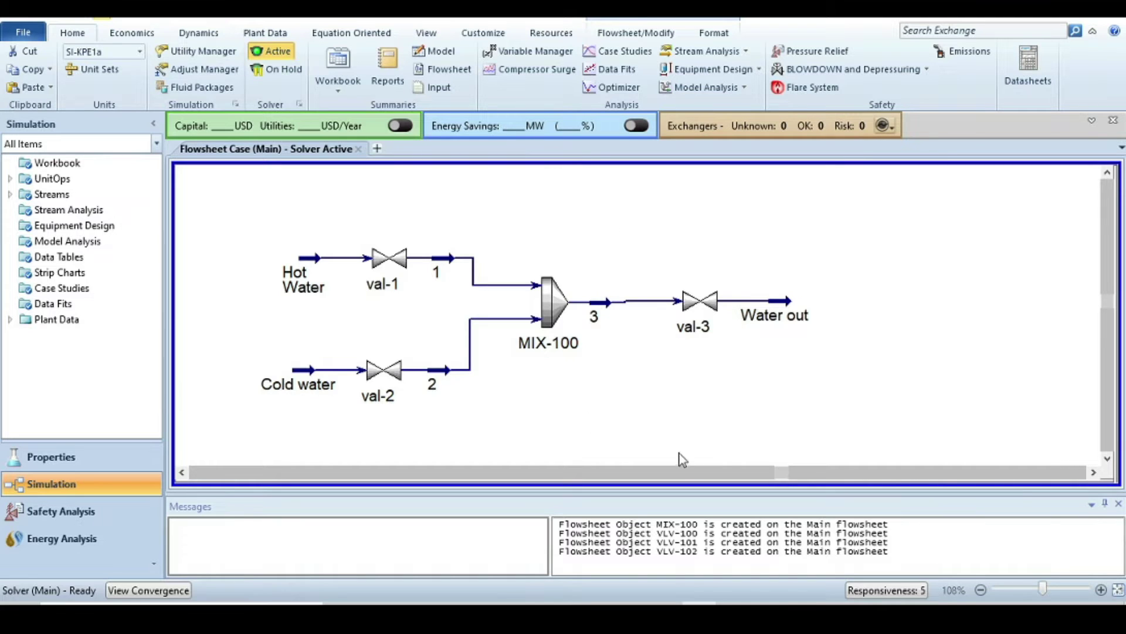
pyautogui.click(639, 36)
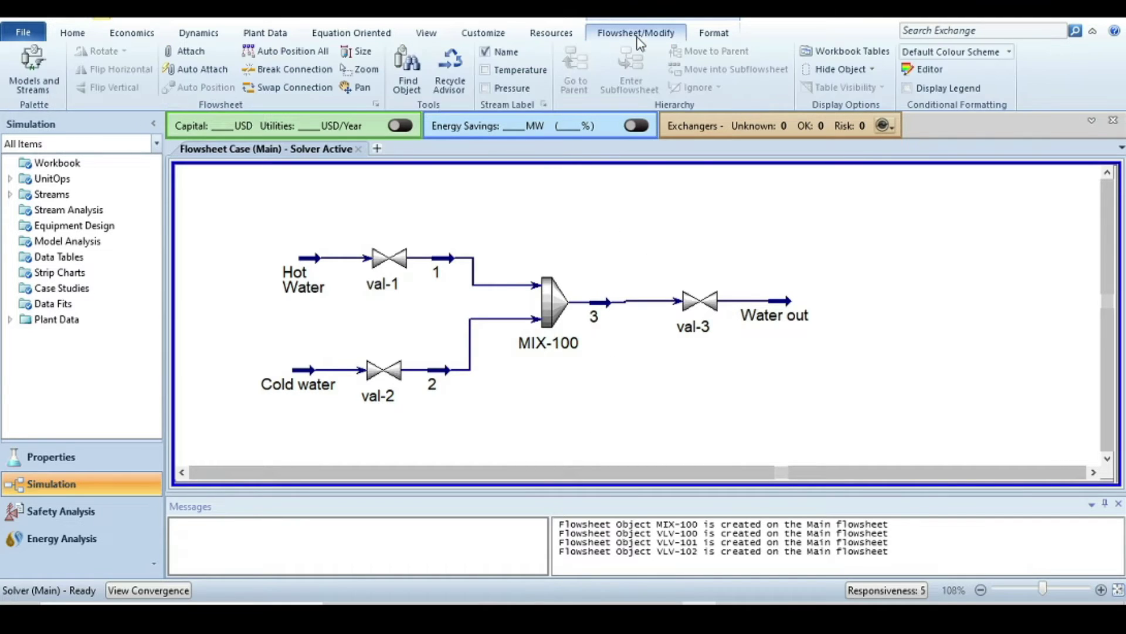
pyautogui.click(34, 67)
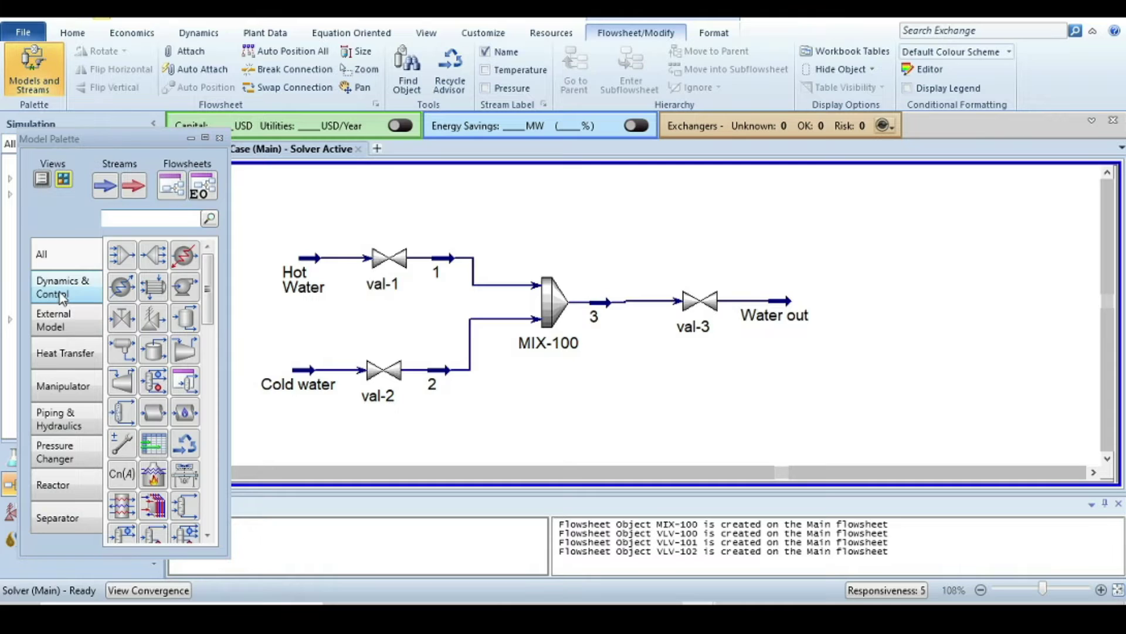
pyautogui.click(63, 298)
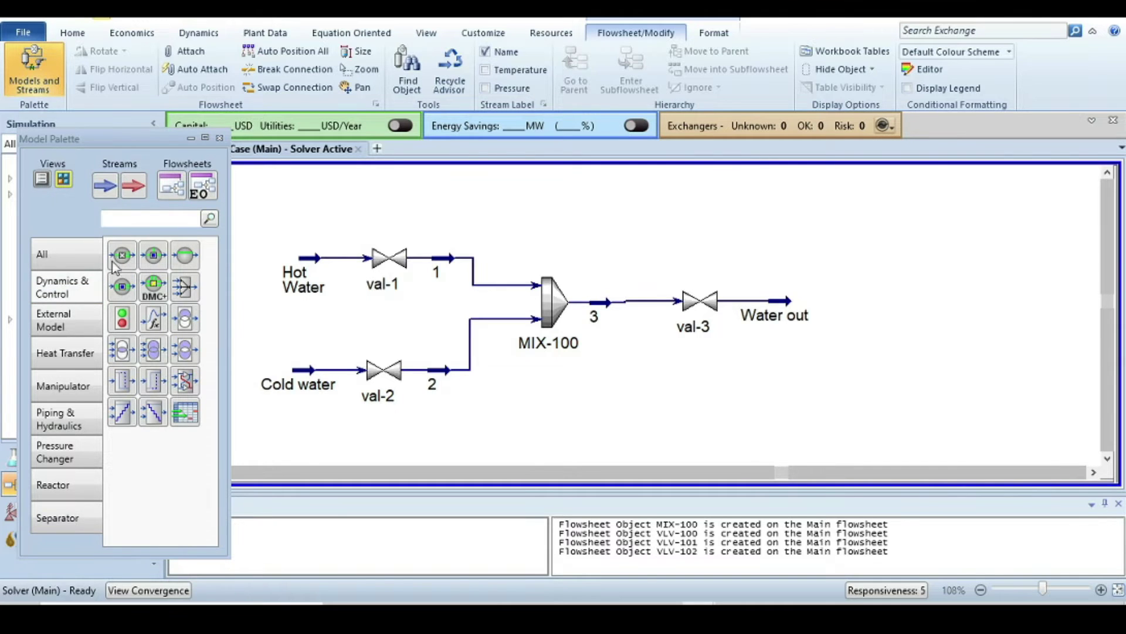
pyautogui.click(154, 257)
pyautogui.click(248, 346)
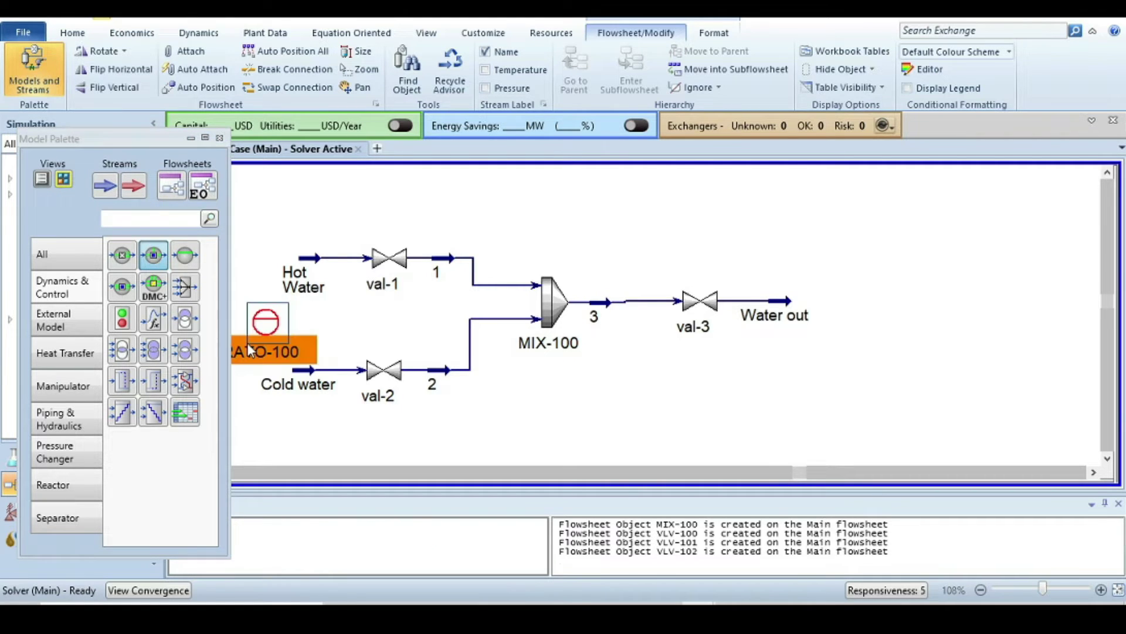
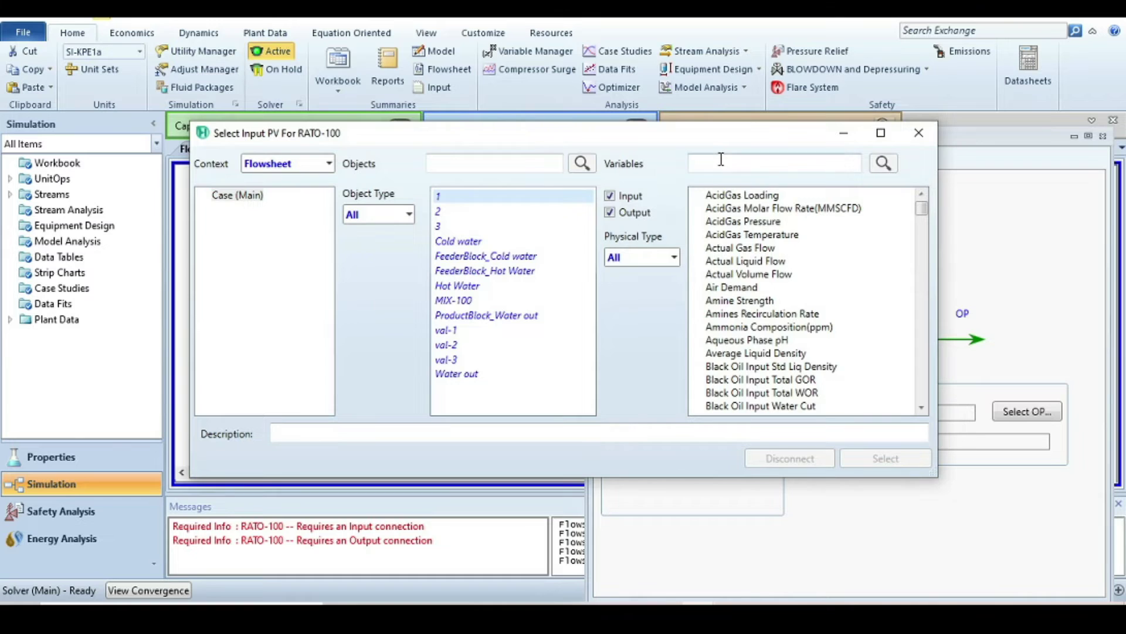
# Step: Assign the Mass Flow of stream 1 as the ratio controller's controlled process variable
pyautogui.click(712, 159)
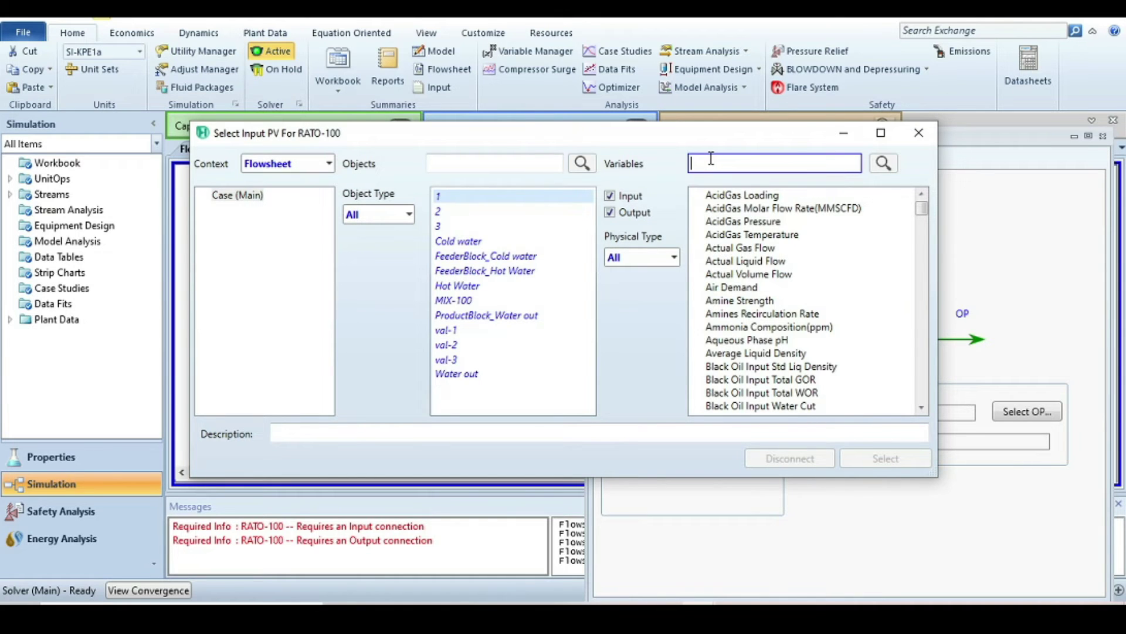
pyautogui.write('mass flow')
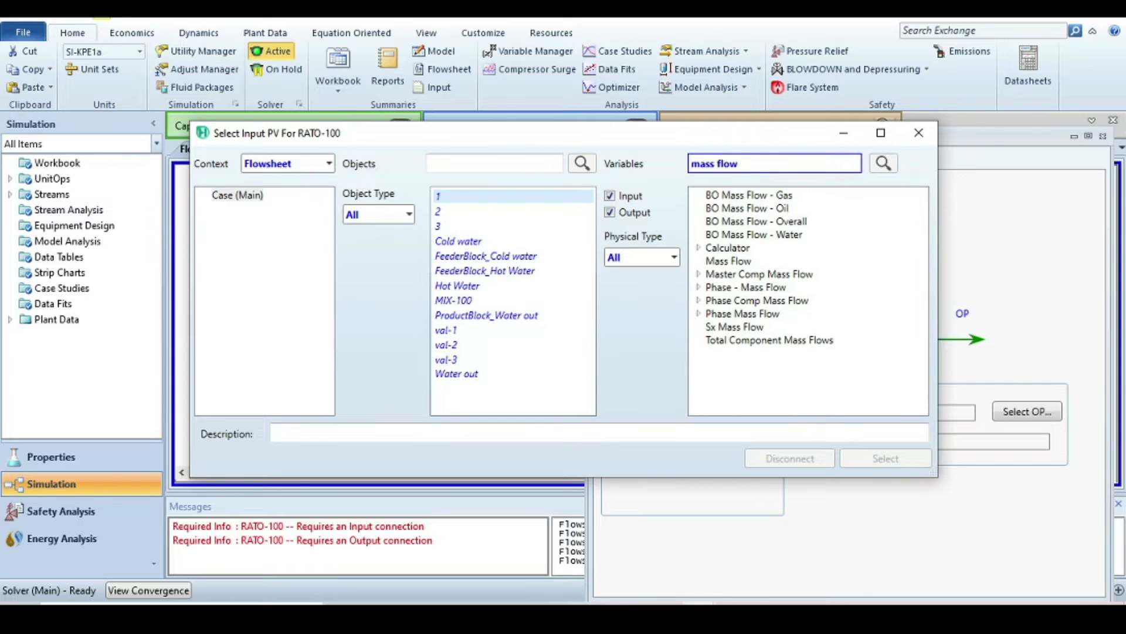
pyautogui.click(727, 247)
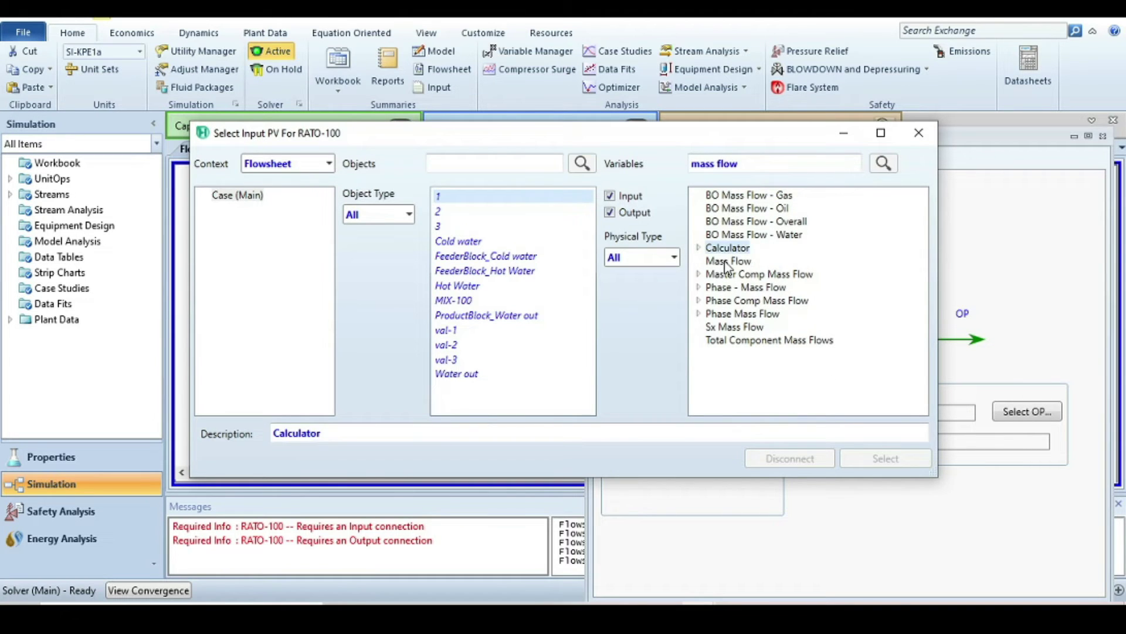
pyautogui.click(728, 261)
pyautogui.click(885, 458)
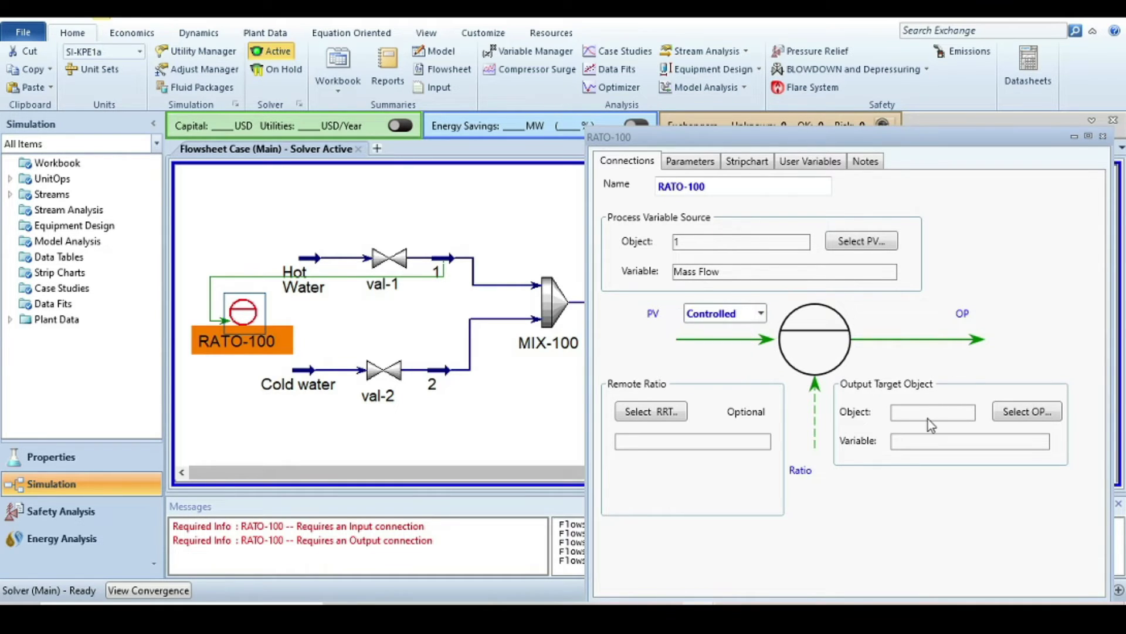
# Step: Assign the Actuator Desired Position of valve val-1 as the ratio controller's output target
pyautogui.click(1028, 414)
pyautogui.moveTo(511, 135); pyautogui.dragTo(556, 174)
pyautogui.click(490, 267)
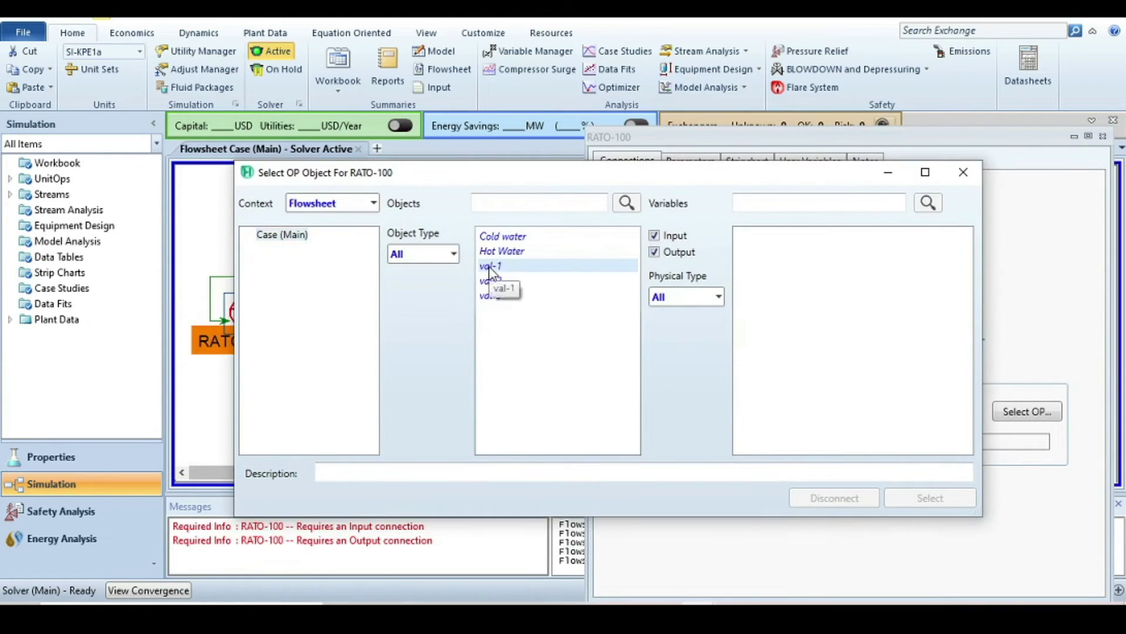
pyautogui.click(774, 243)
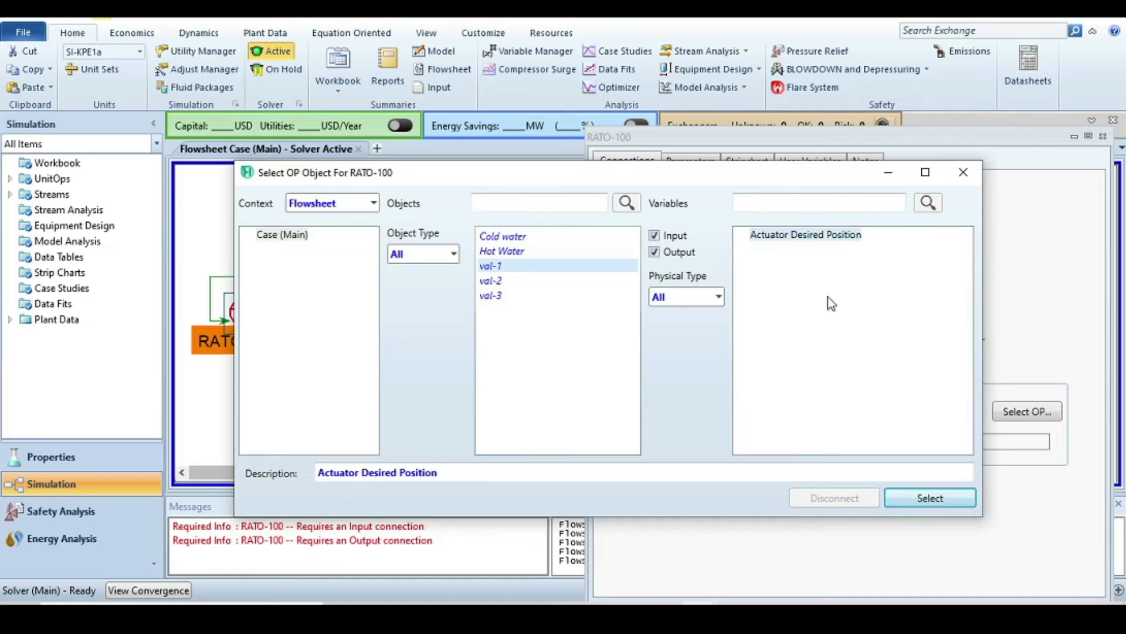
pyautogui.click(920, 504)
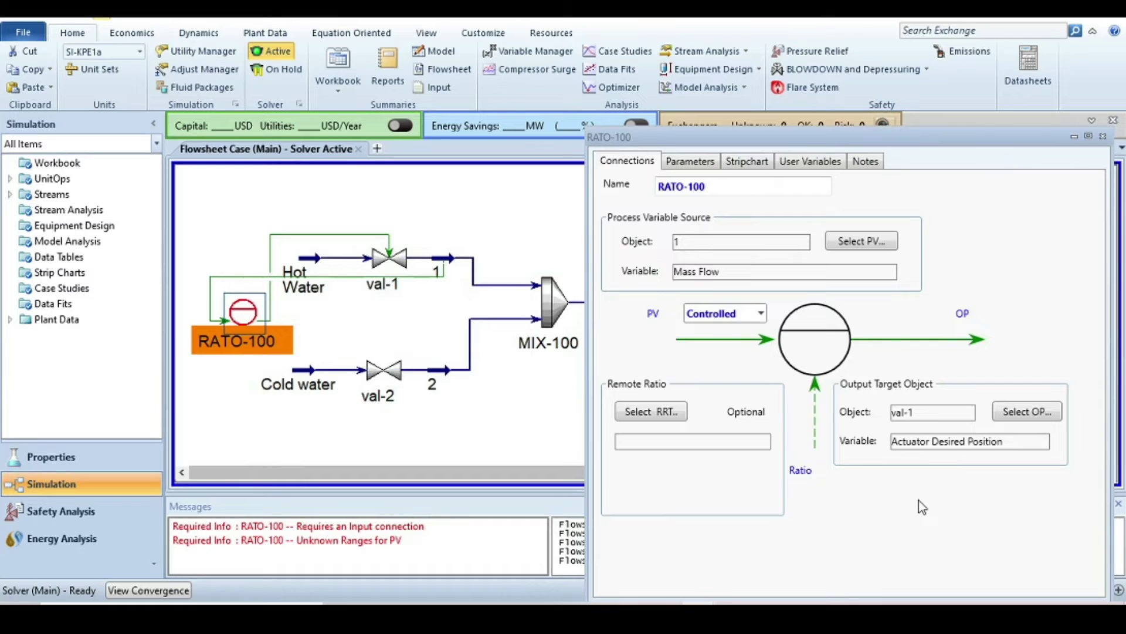
# Step: Assign the Mass Flow of stream 2 as the ratio controller's reference process variable
pyautogui.click(761, 315)
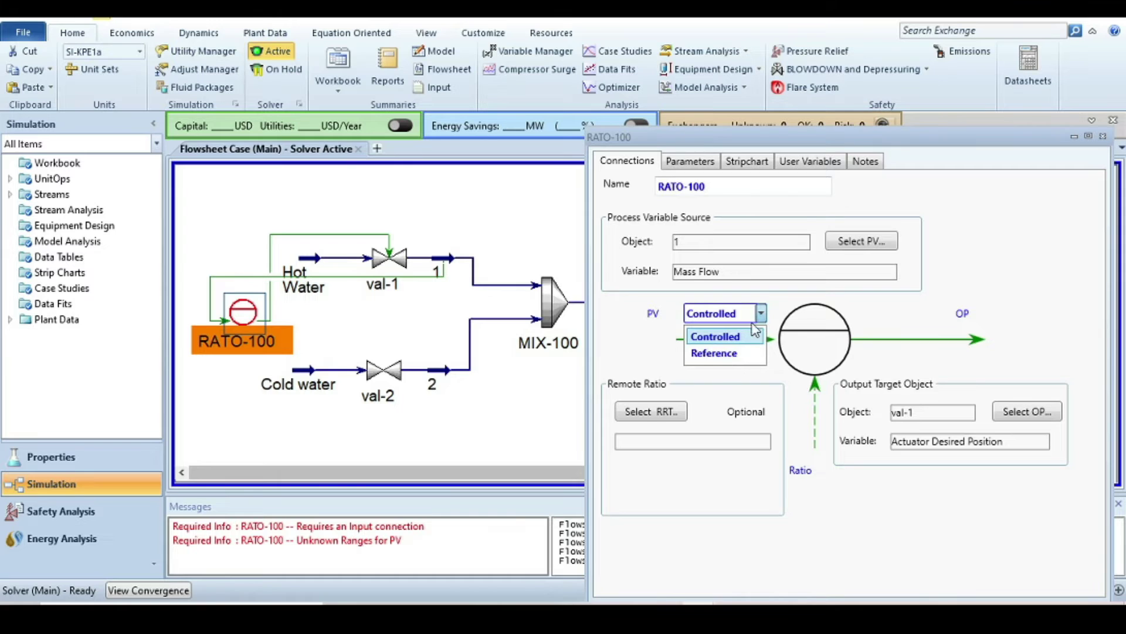
pyautogui.click(719, 355)
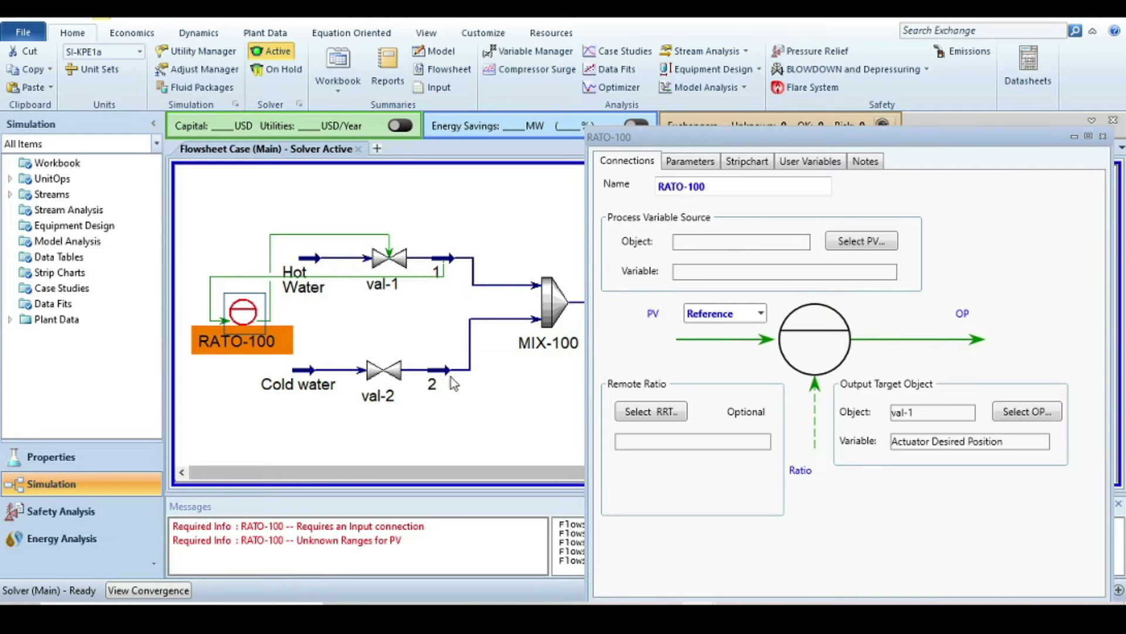
pyautogui.click(834, 247)
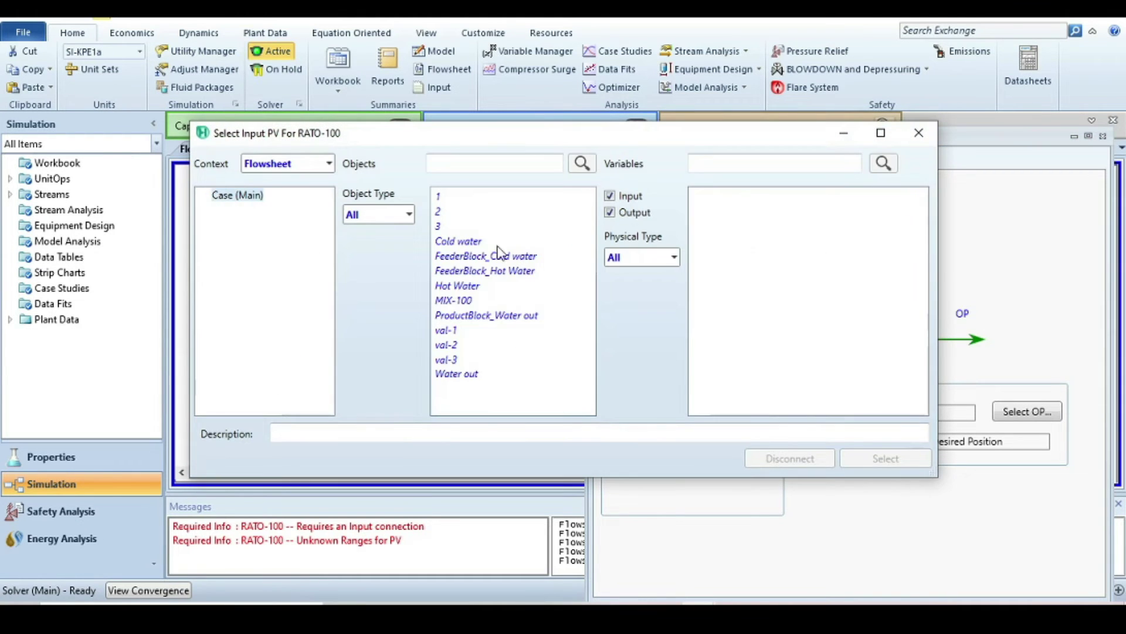
pyautogui.click(444, 214)
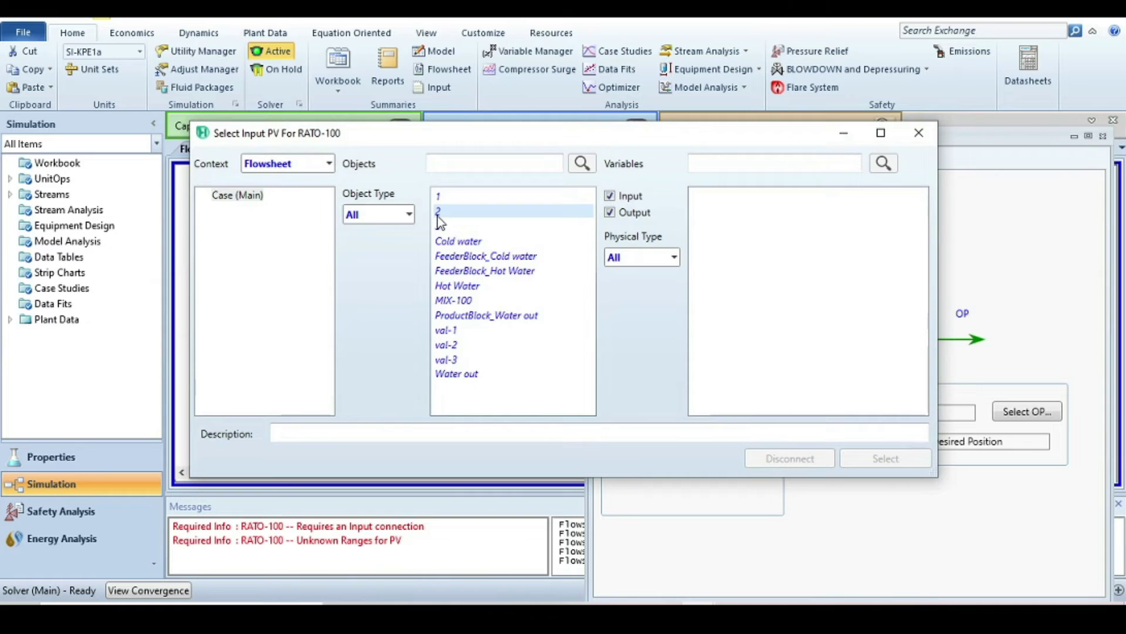
pyautogui.click(763, 162)
pyautogui.write('ma')
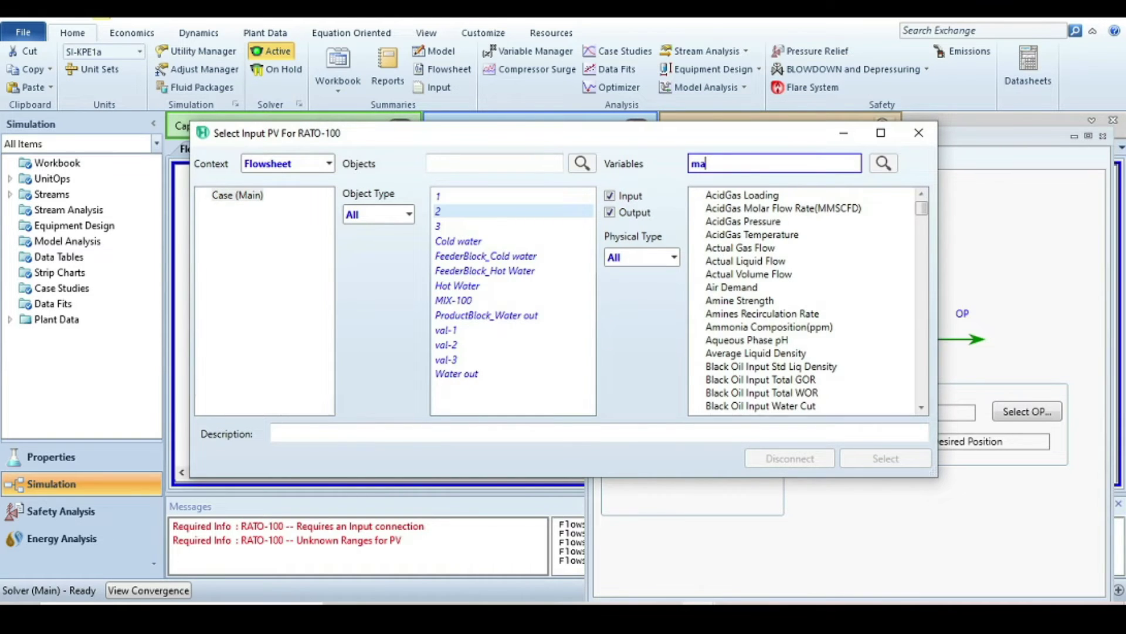
pyautogui.write('ss flo')
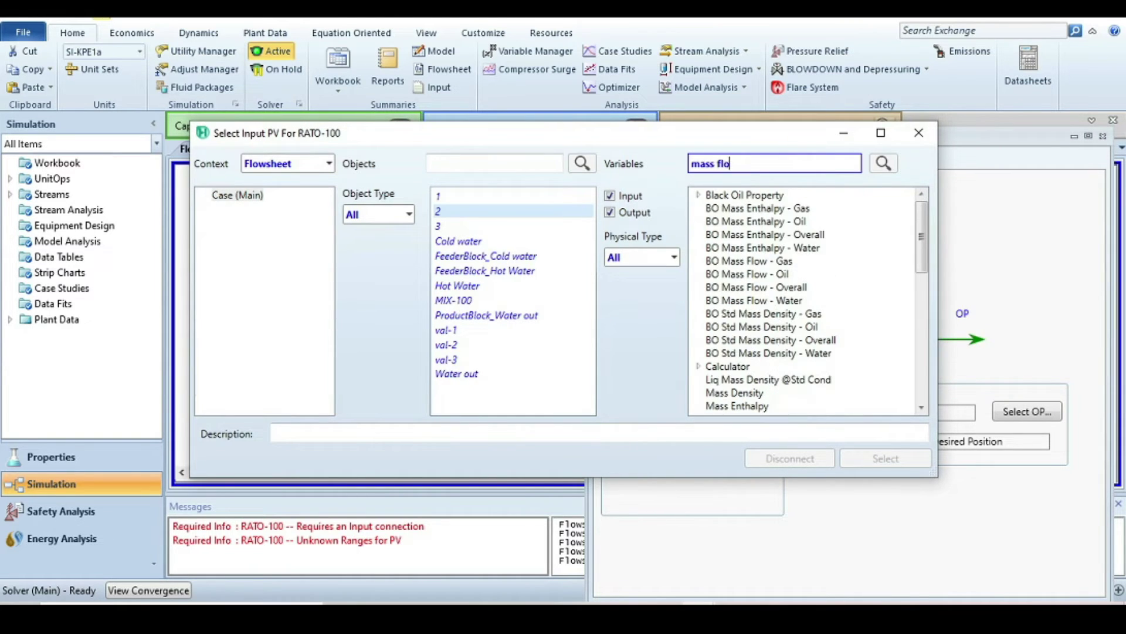
pyautogui.write('w')
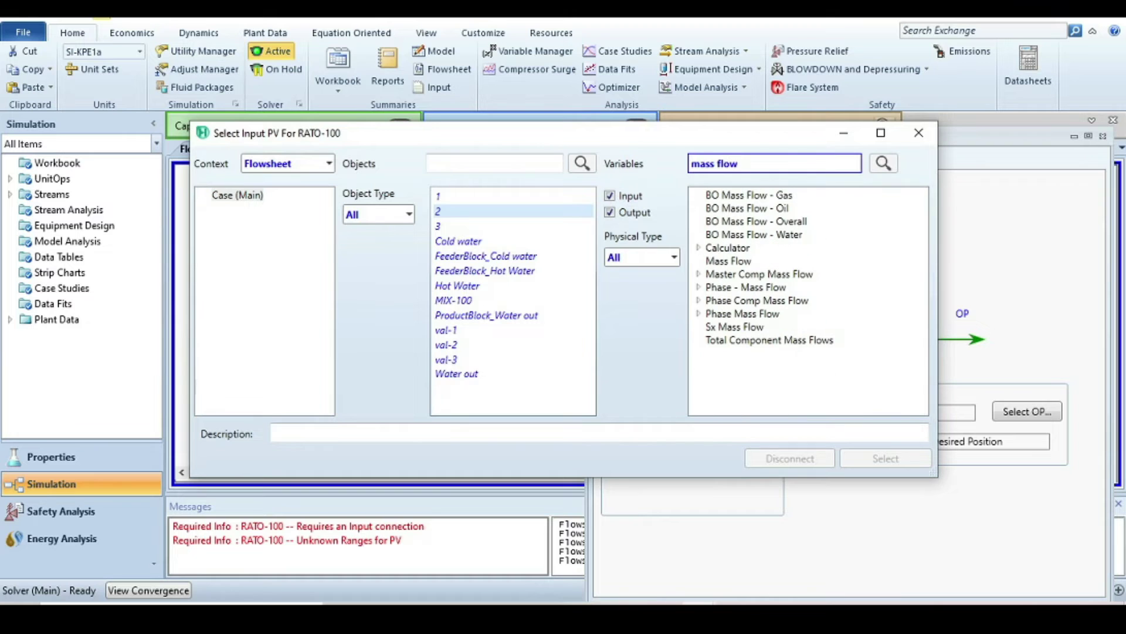
pyautogui.click(744, 262)
pyautogui.click(885, 459)
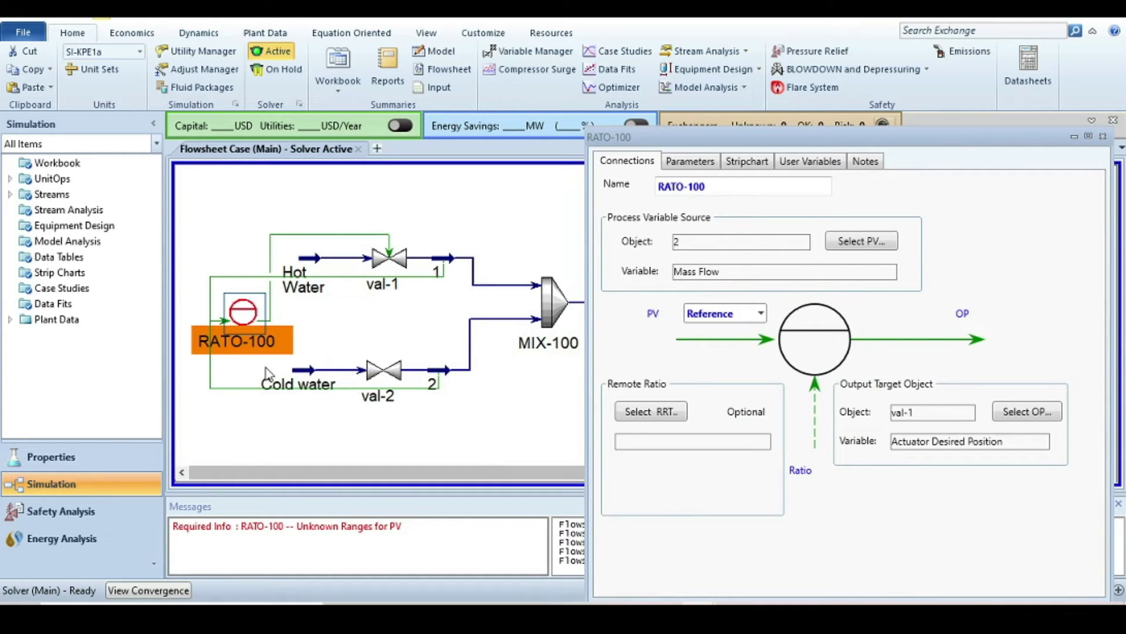
# Step: Set the ratio controller's PV range for stream 1's mass flow to 0 minimum and 1000 kg/h maximum
pyautogui.click(691, 163)
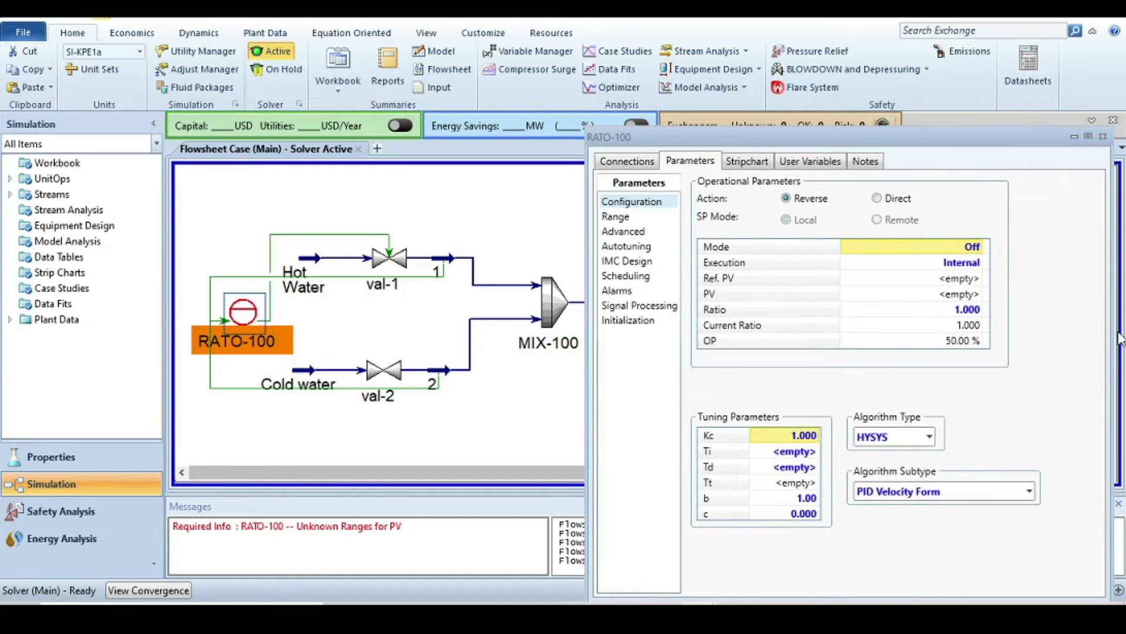
pyautogui.click(614, 220)
pyautogui.moveTo(903, 134); pyautogui.dragTo(882, 42)
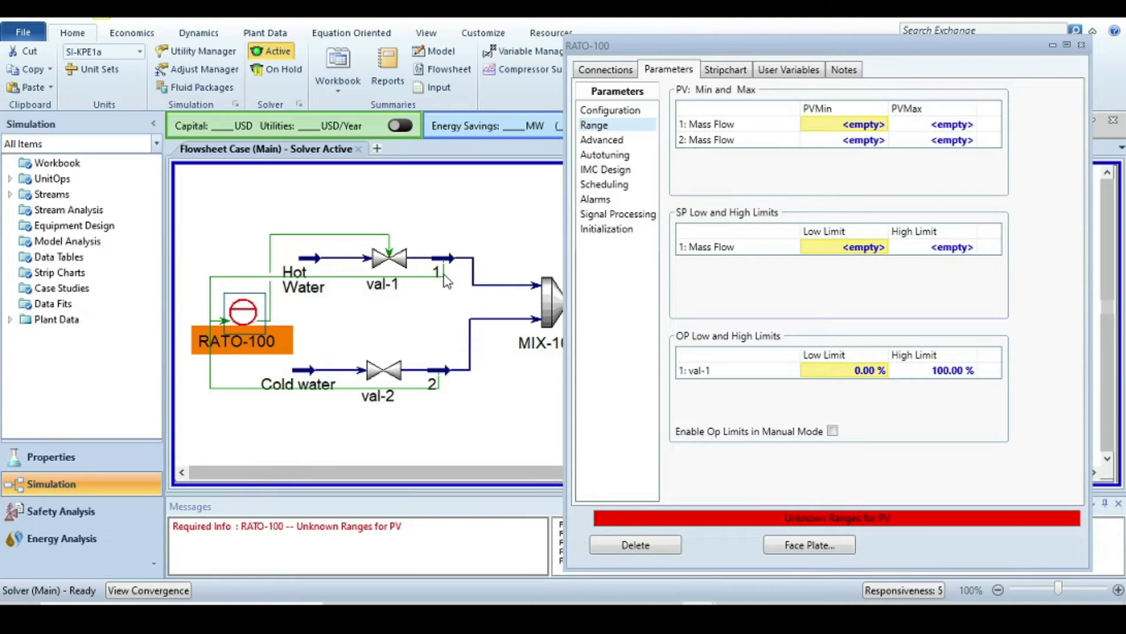
pyautogui.click(846, 126)
pyautogui.write('0')
pyautogui.press('Return')
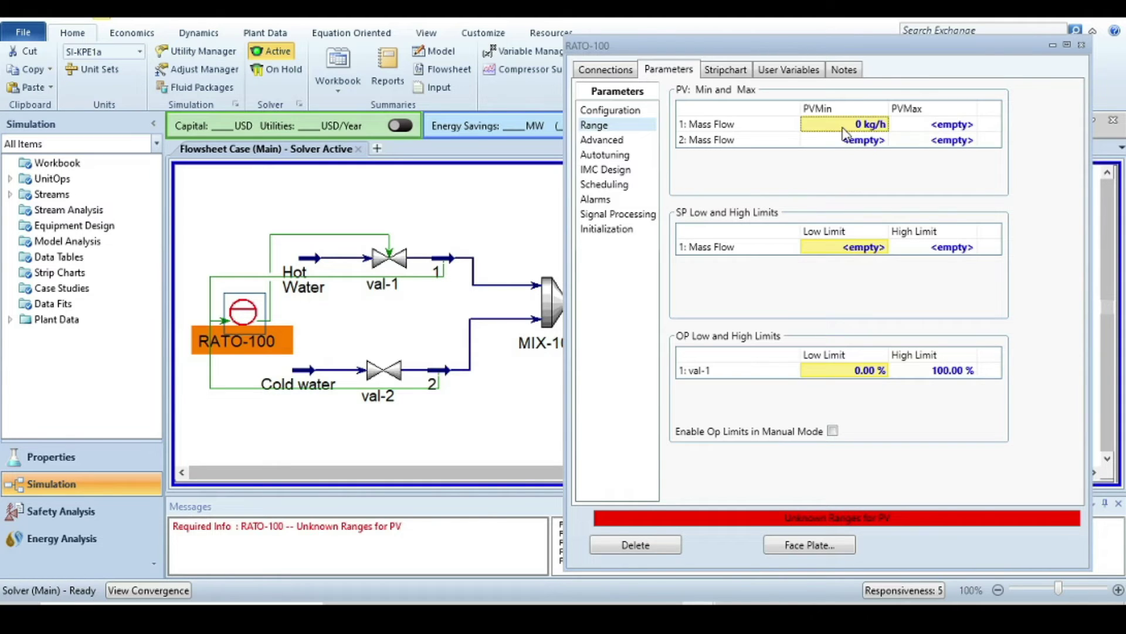
pyautogui.click(946, 129)
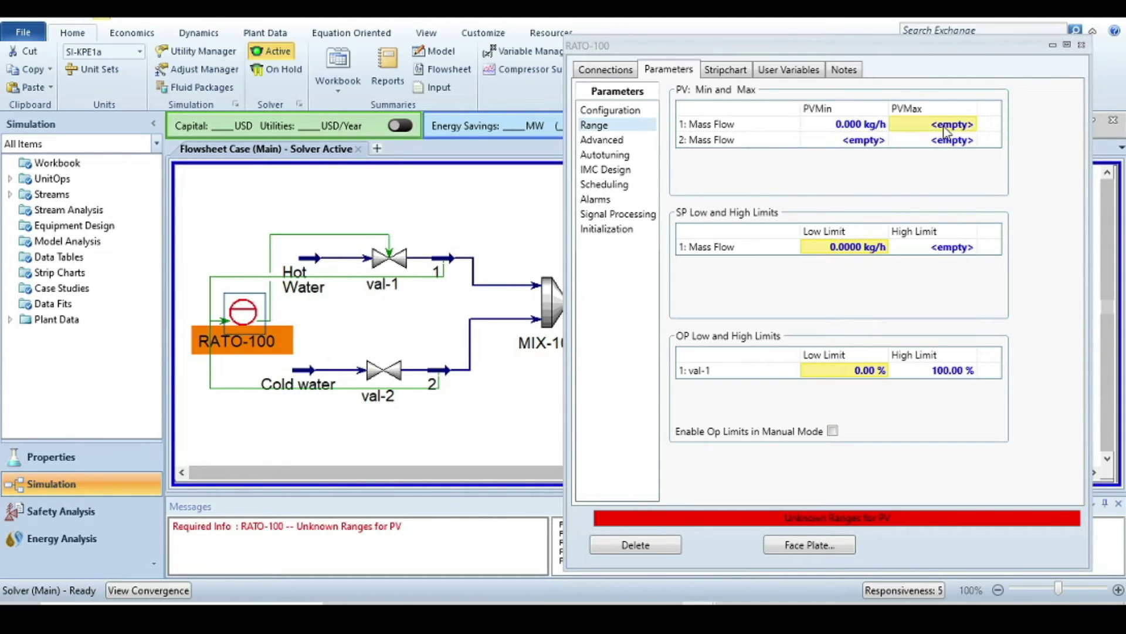
pyautogui.write('1000')
pyautogui.press('Return')
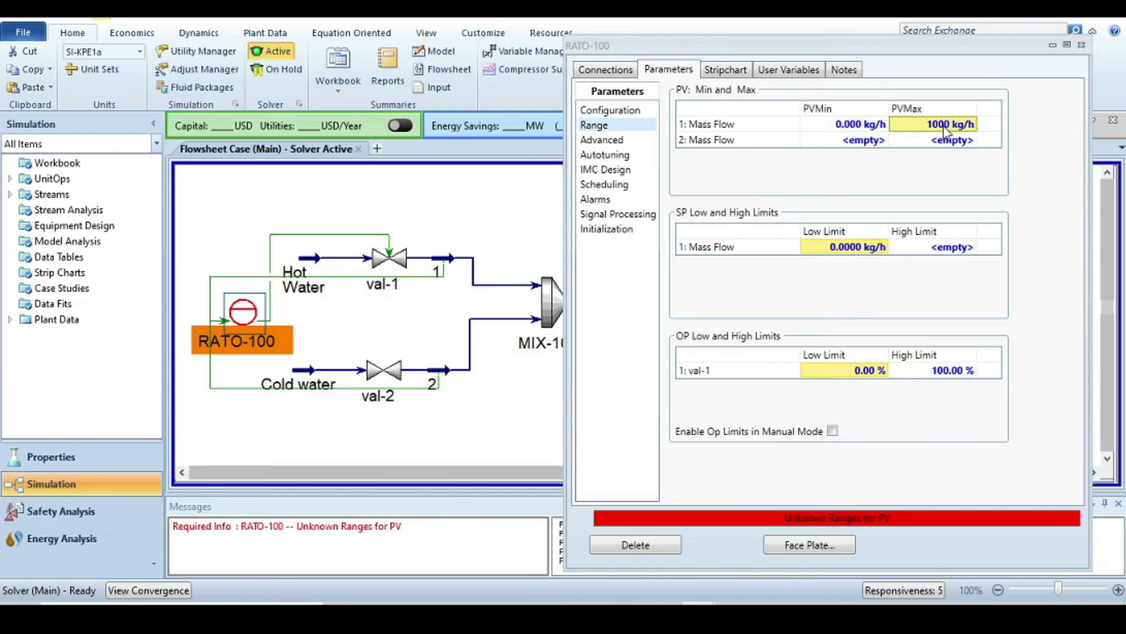
# Step: Set the PV range for stream 2's mass flow to 0 minimum and 1000 kg/h maximum
pyautogui.click(847, 144)
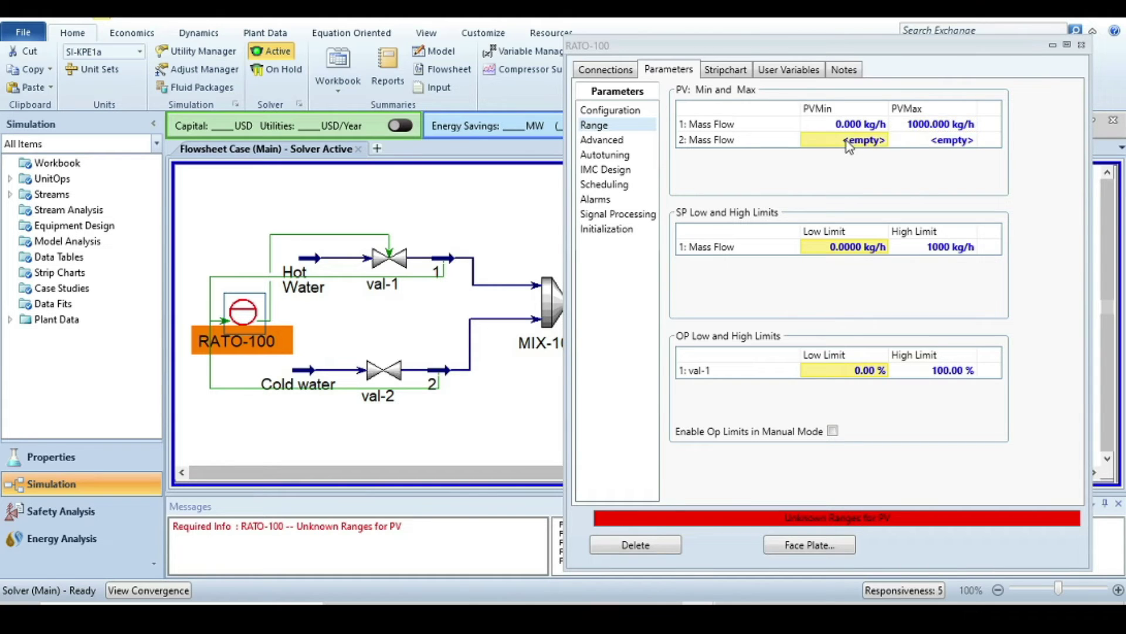
pyautogui.write('0')
pyautogui.press('Return')
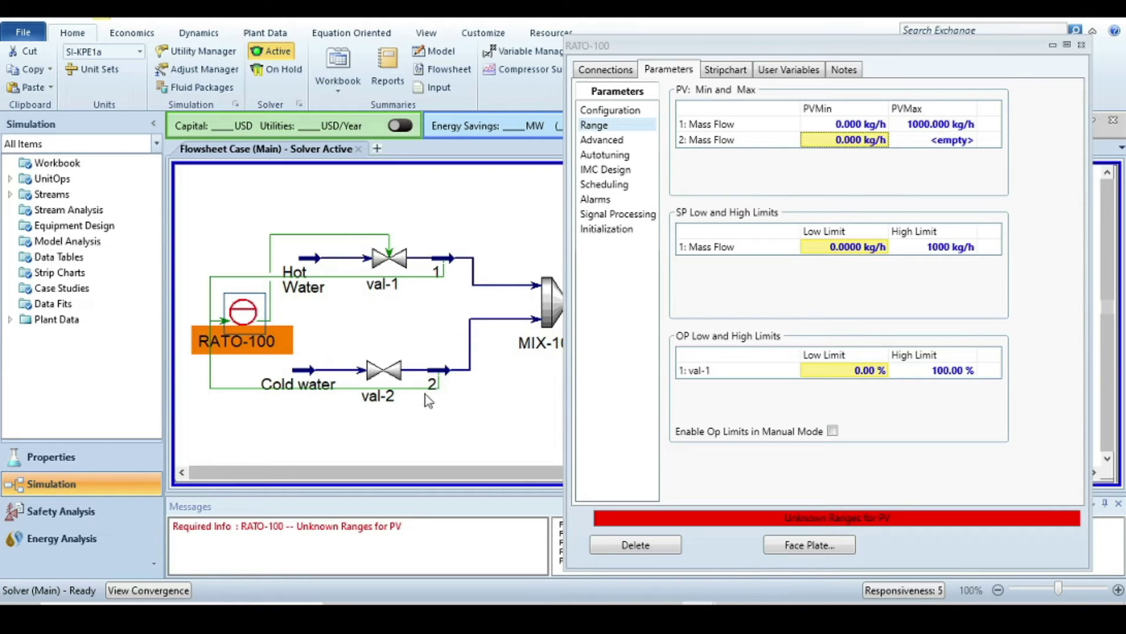
pyautogui.click(940, 144)
pyautogui.write('1000')
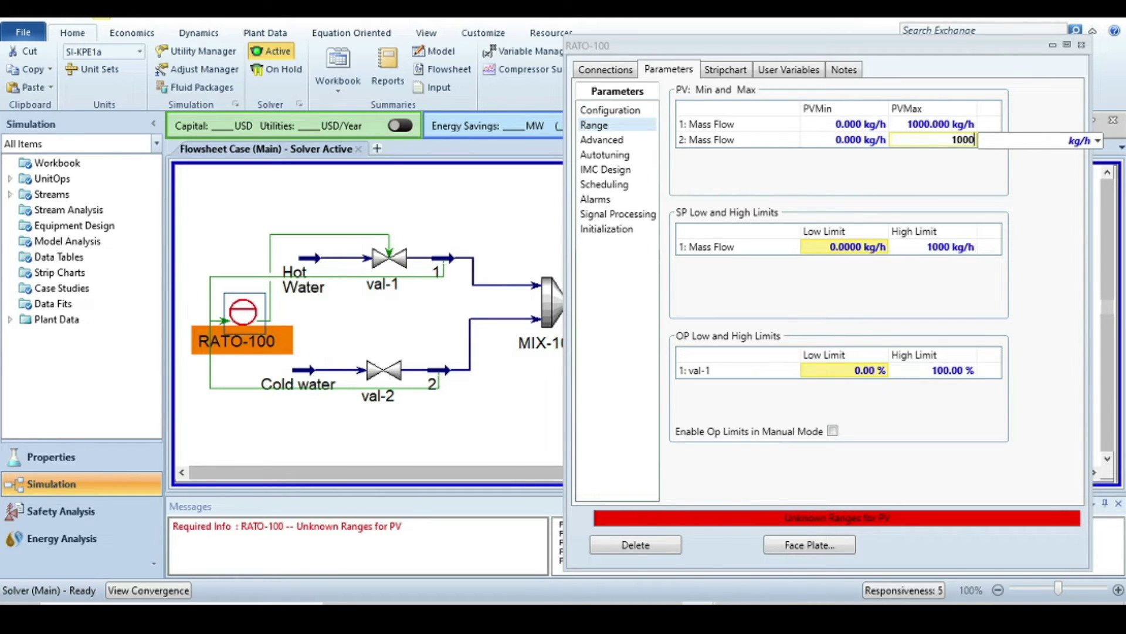
pyautogui.press('Return')
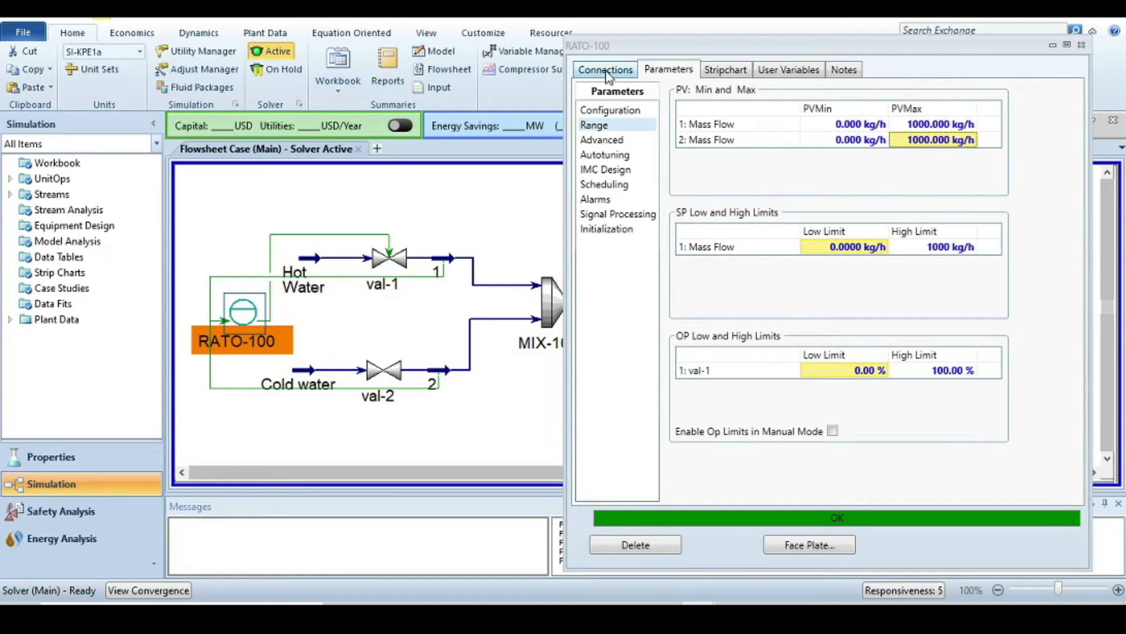
# Step: Set the ratio controller's integral time Ti to 1 minute in its tuning parameters
pyautogui.click(597, 111)
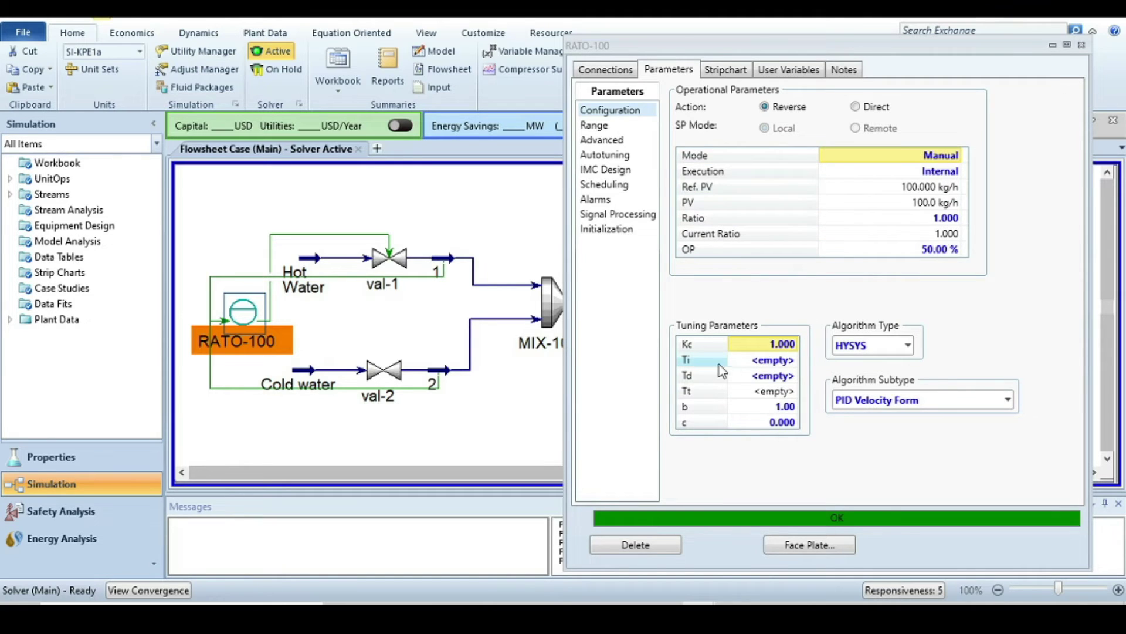
pyautogui.click(769, 362)
pyautogui.write('1')
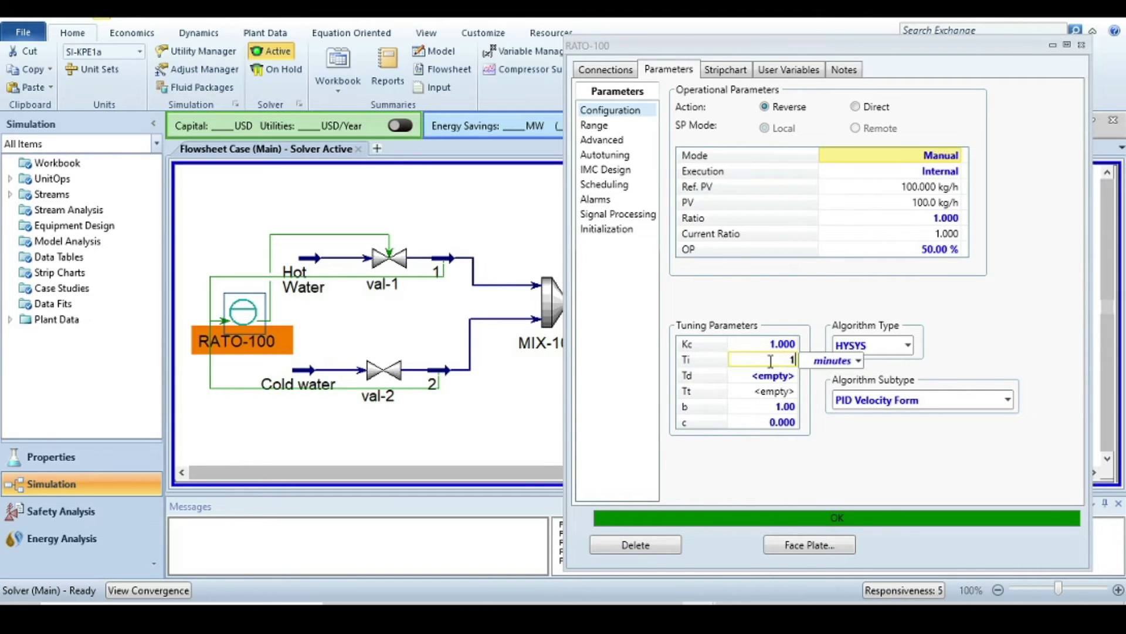
pyautogui.press('Return')
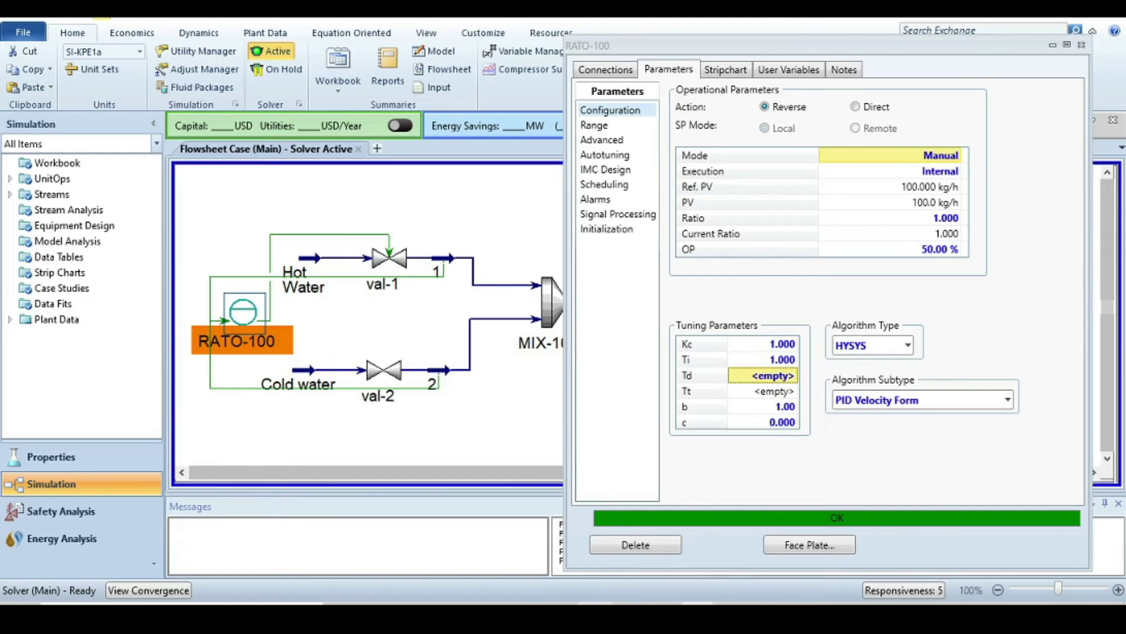
pyautogui.hotkey('alt', 'Tab')
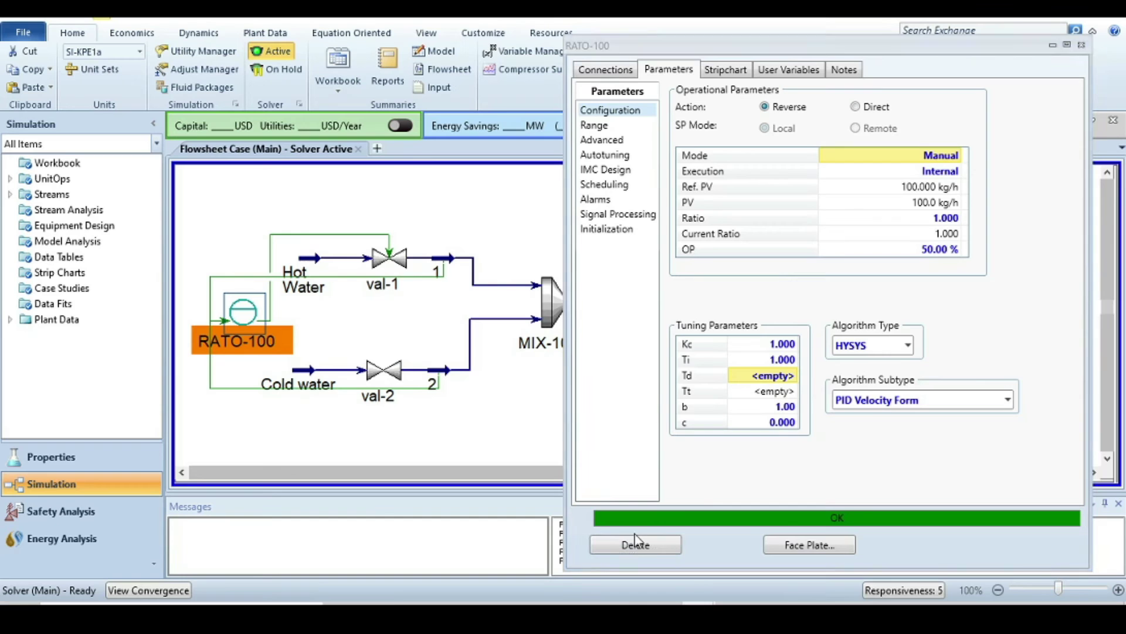
pyautogui.click(692, 584)
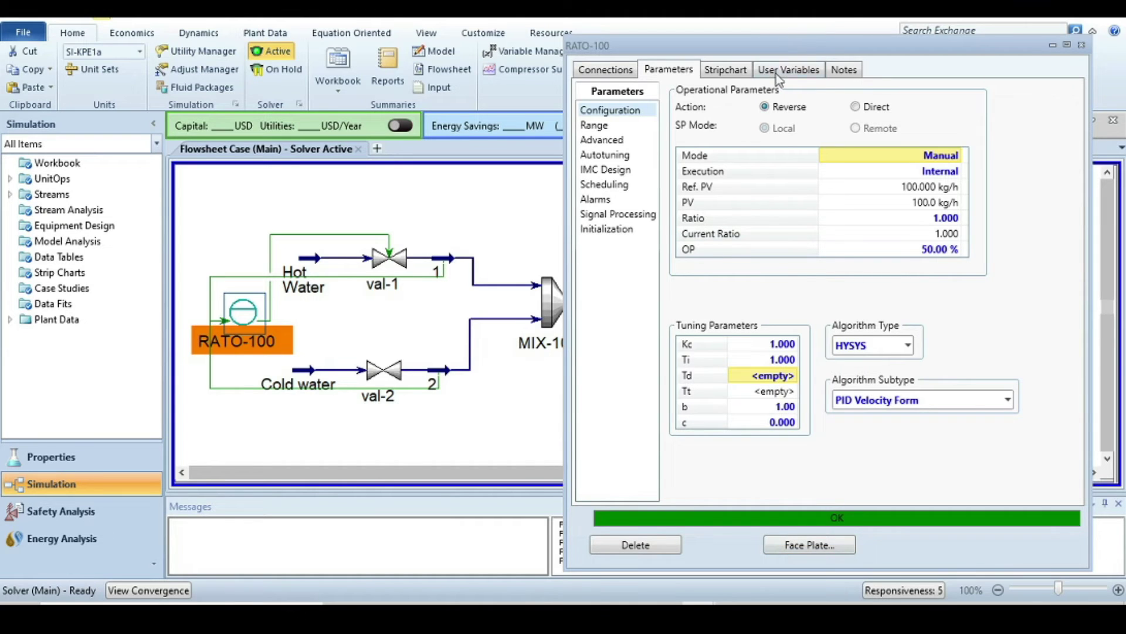
# Step: Create a strip chart for the ratio controller using the variable set SP, PV, OP Only
pyautogui.click(724, 71)
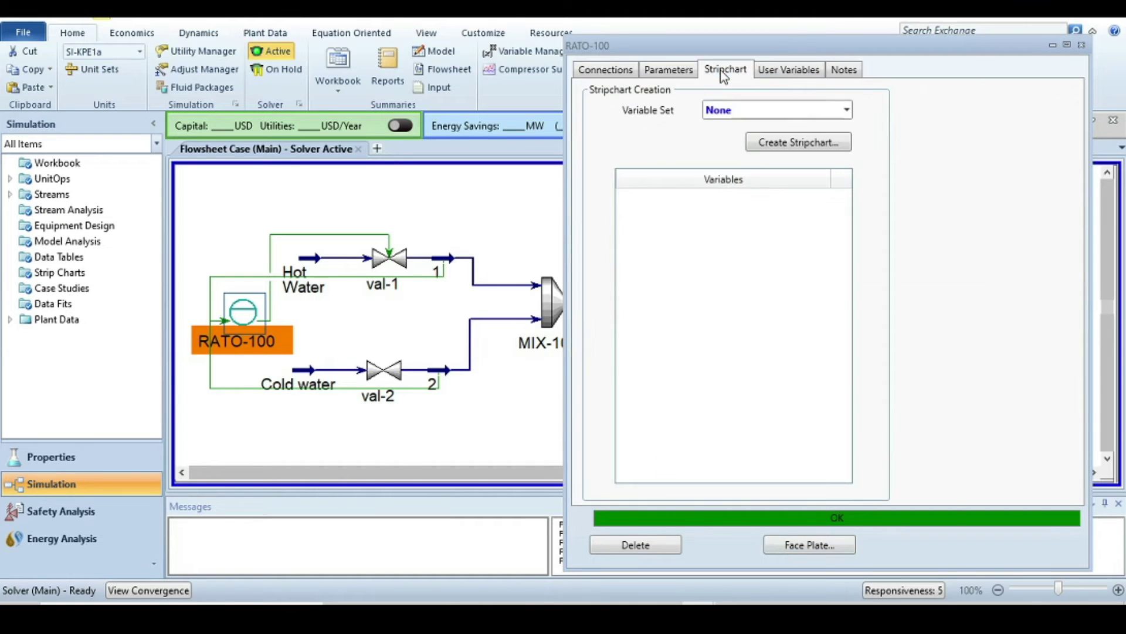
pyautogui.click(847, 111)
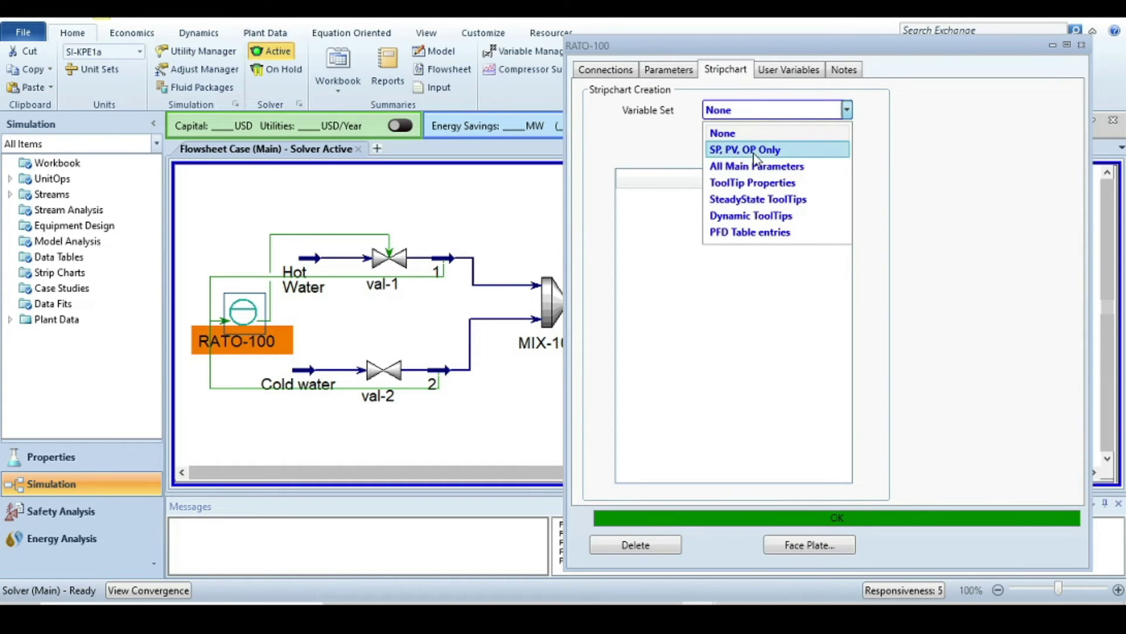
pyautogui.click(771, 151)
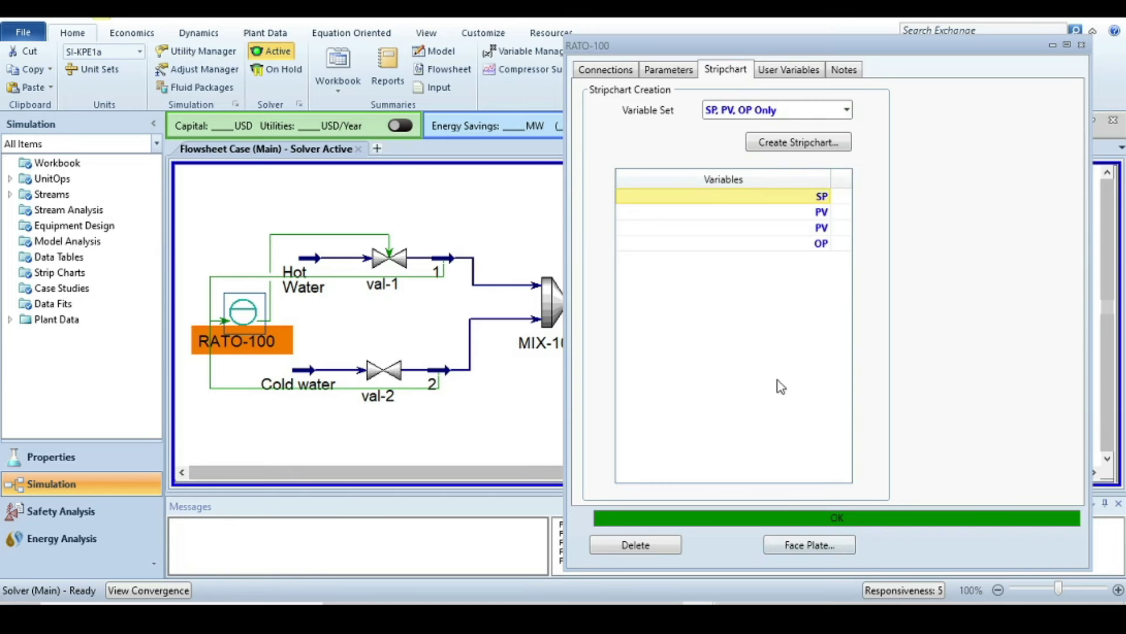
pyautogui.click(808, 145)
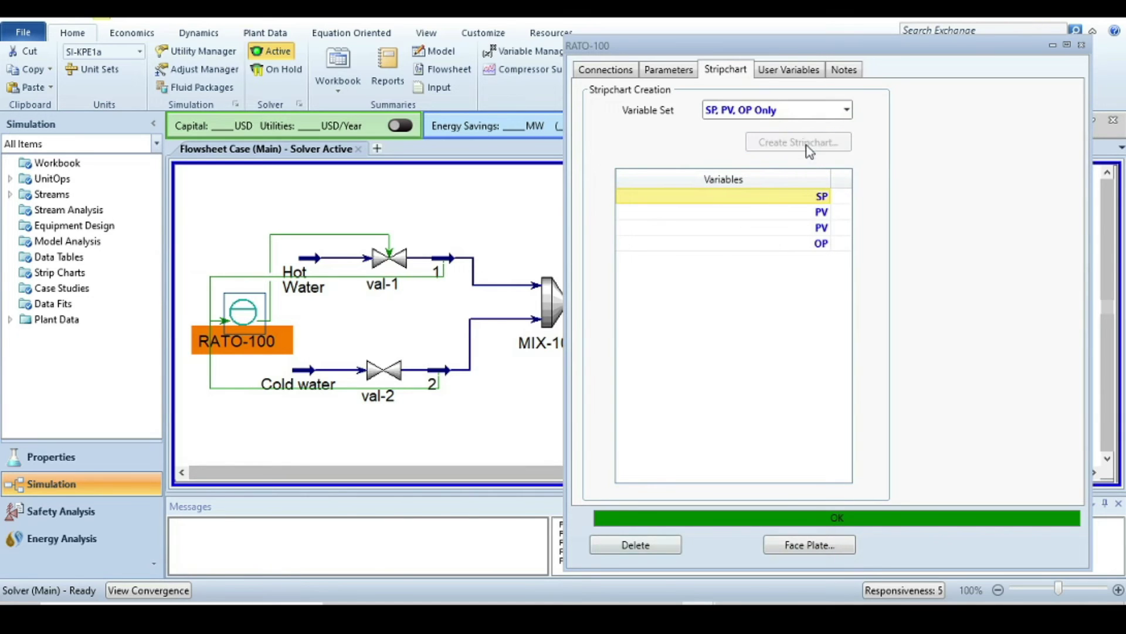
# Step: Deactivate the OP variable in the controller's strip chart setup and display the chart
pyautogui.click(561, 347)
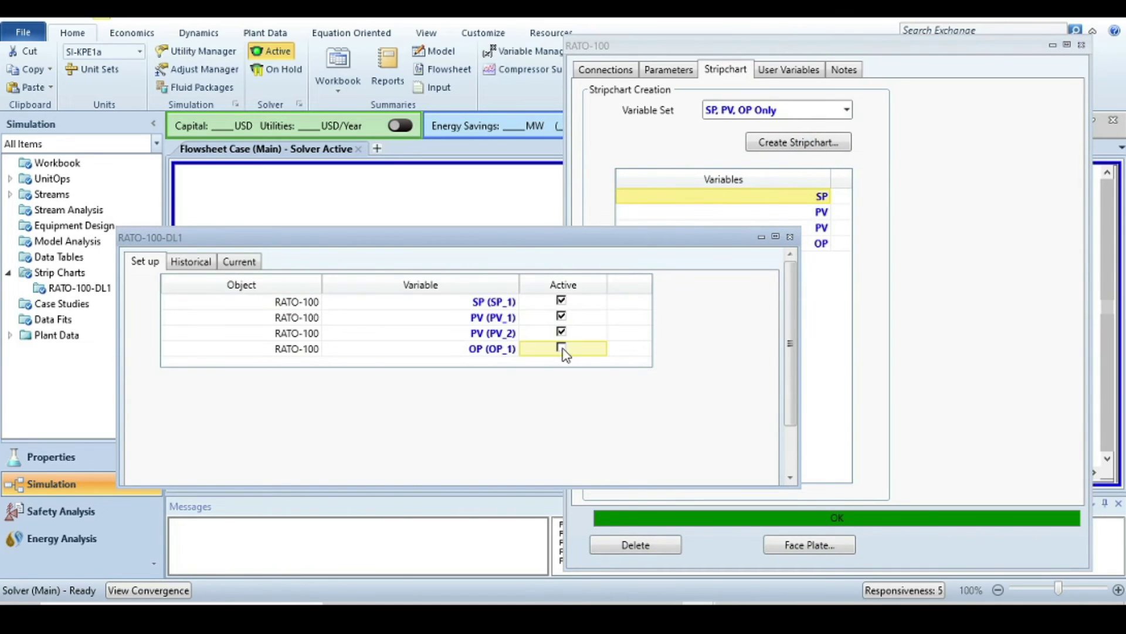
pyautogui.moveTo(791, 334); pyautogui.dragTo(789, 376)
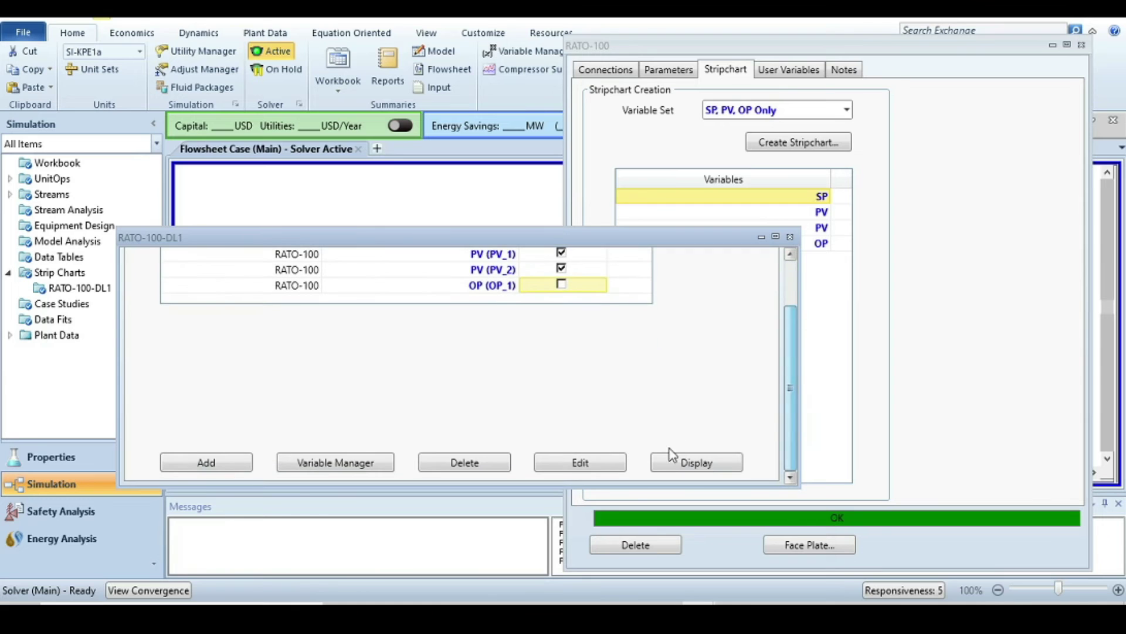
pyautogui.click(682, 464)
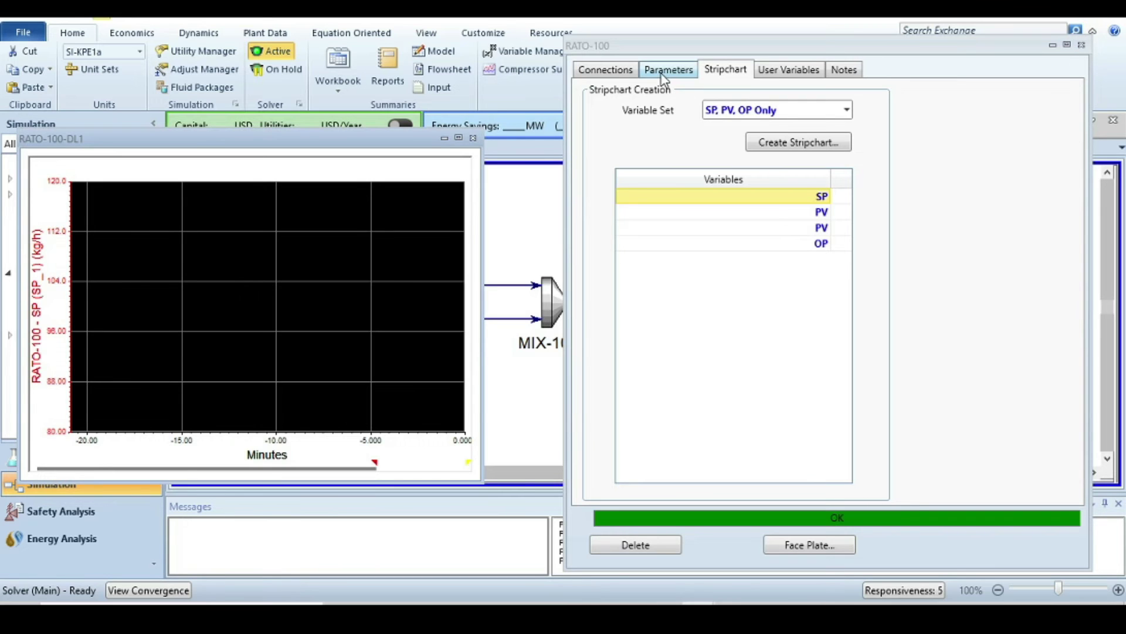
# Step: Open the ratio controller's face plate and close its property window, leaving the strip chart open
pyautogui.click(624, 71)
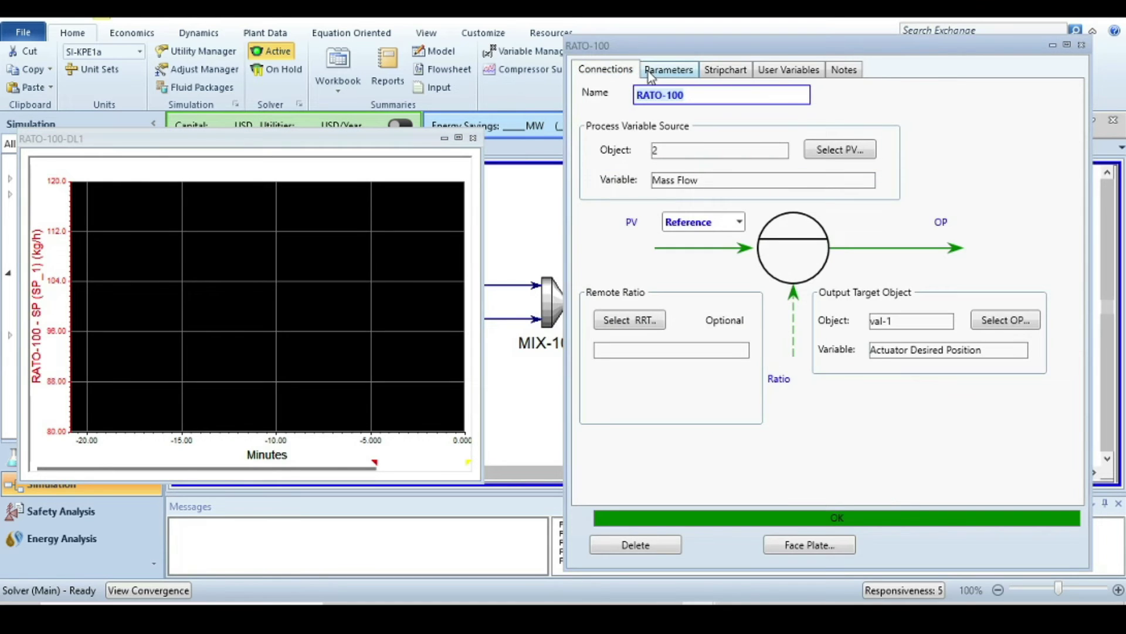
pyautogui.click(774, 544)
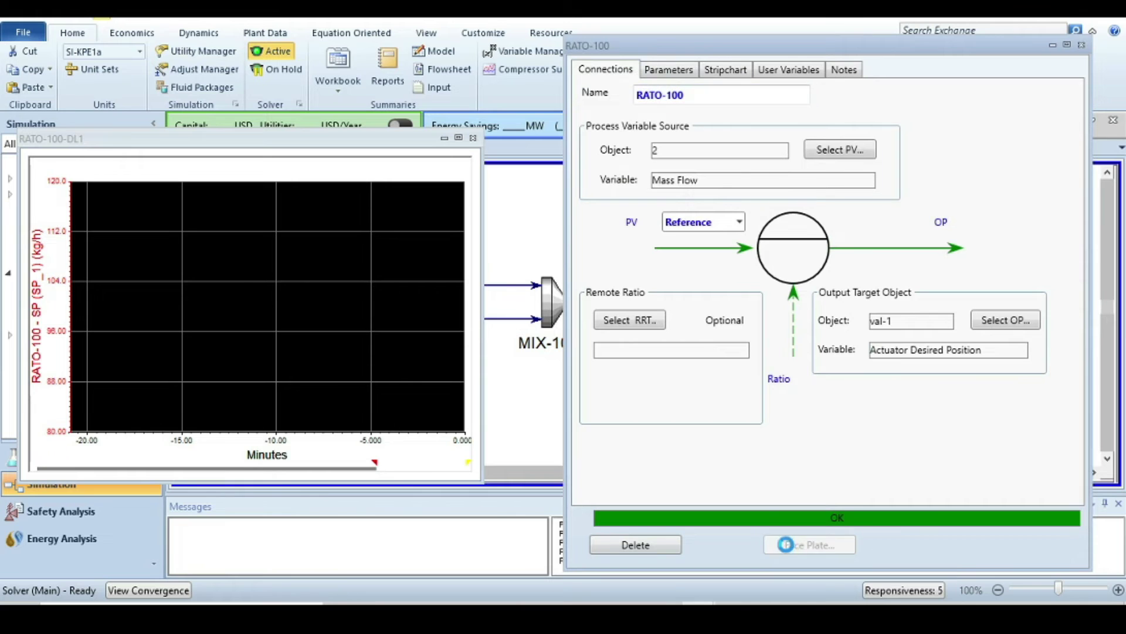
pyautogui.click(1082, 46)
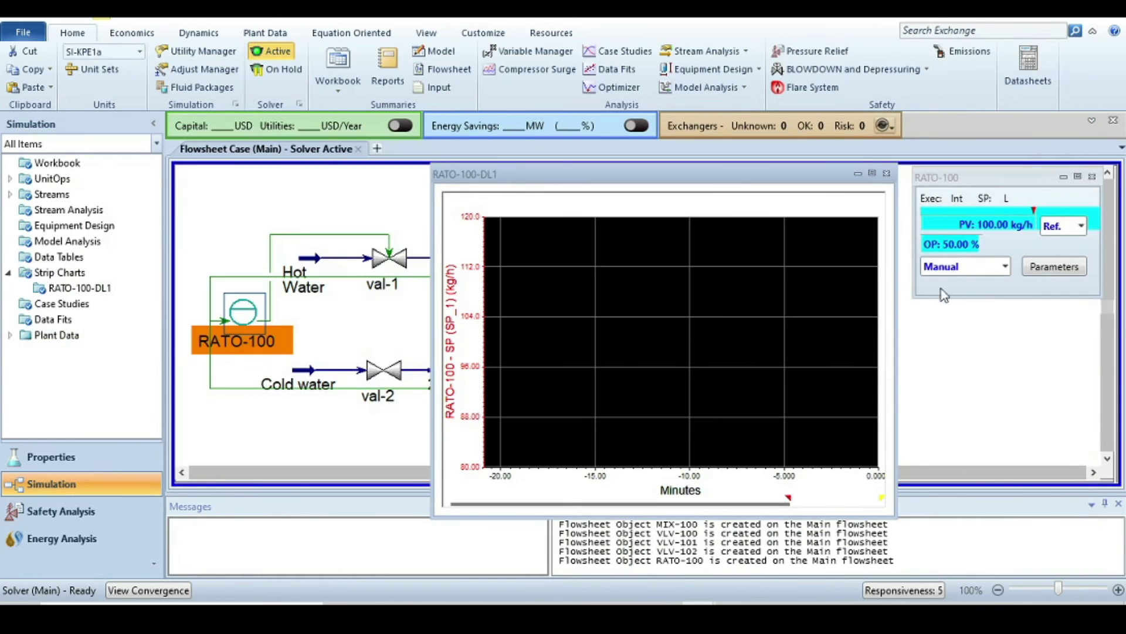
pyautogui.click(975, 352)
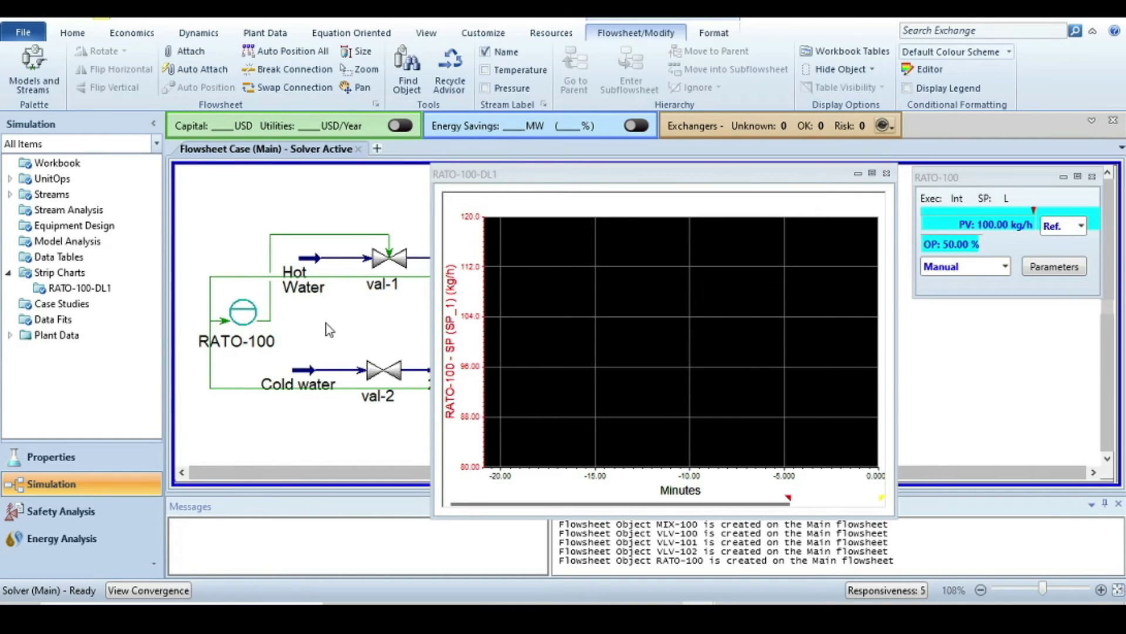
# Step: Apply all the Dynamics Assistant's suggested changes, including the equal pressures specification change for MIX-100, and close the assistant
pyautogui.click(198, 34)
pyautogui.click(18, 70)
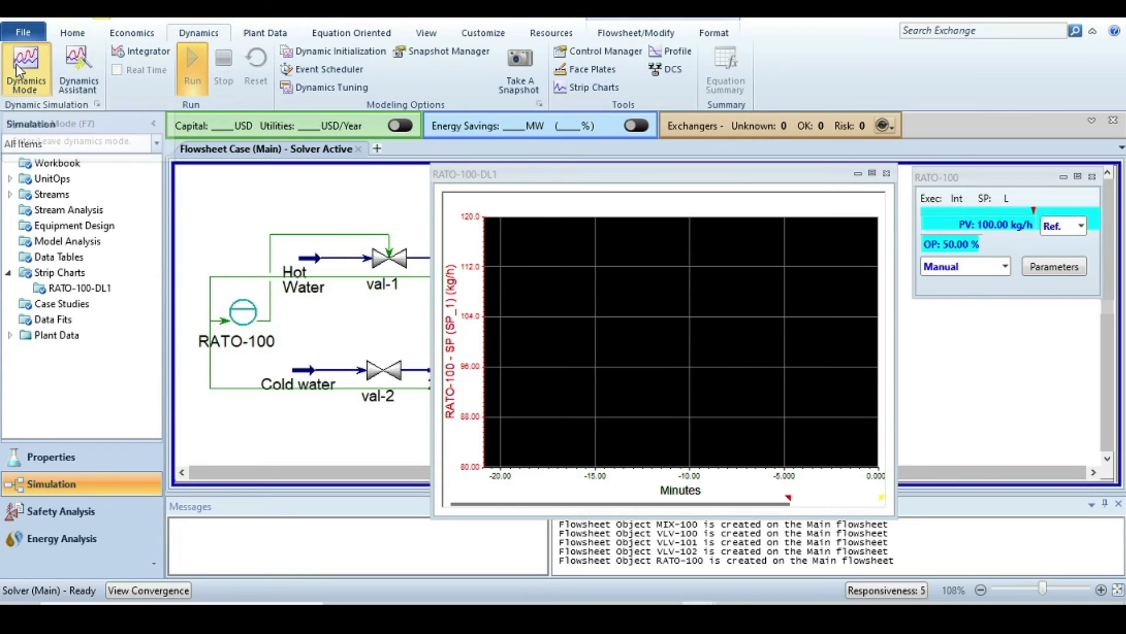
pyautogui.click(625, 372)
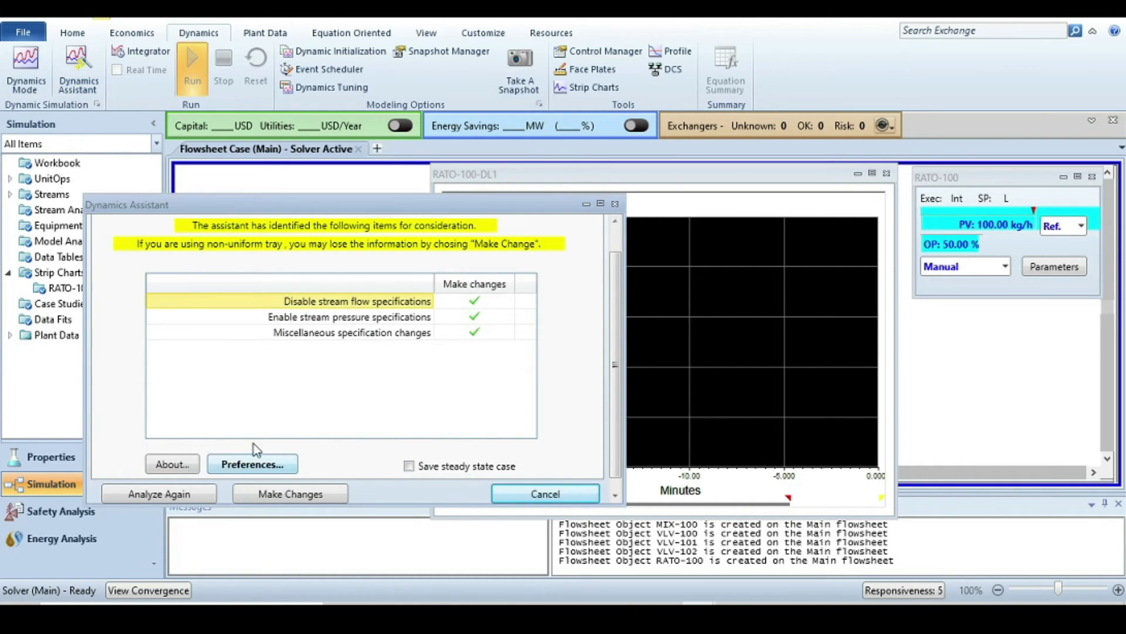
pyautogui.doubleClick(326, 333)
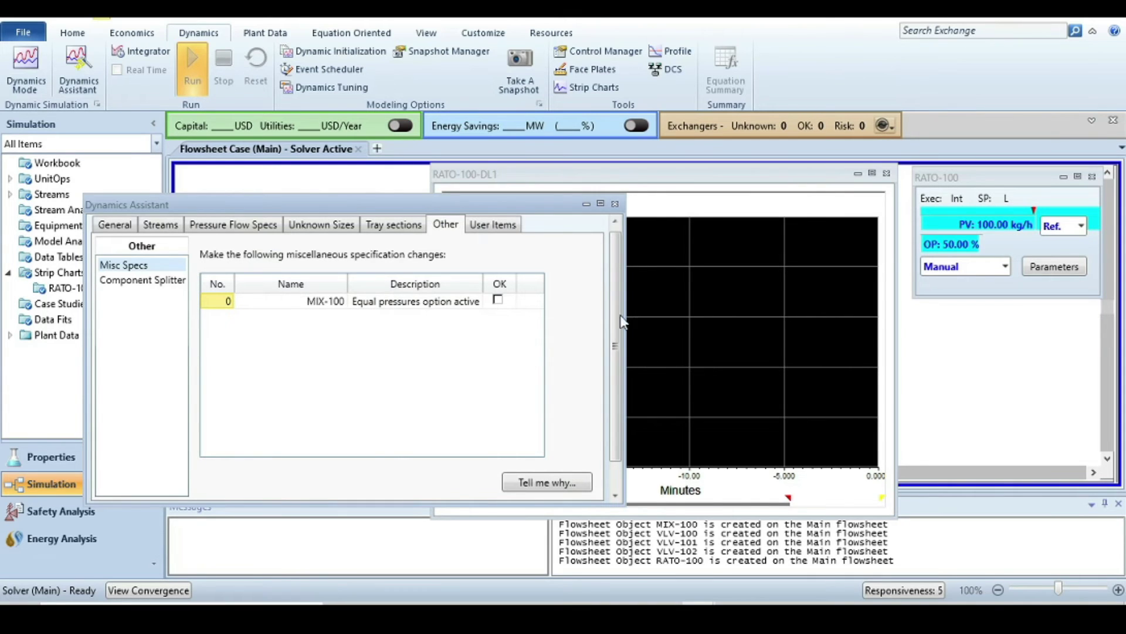
pyautogui.click(498, 300)
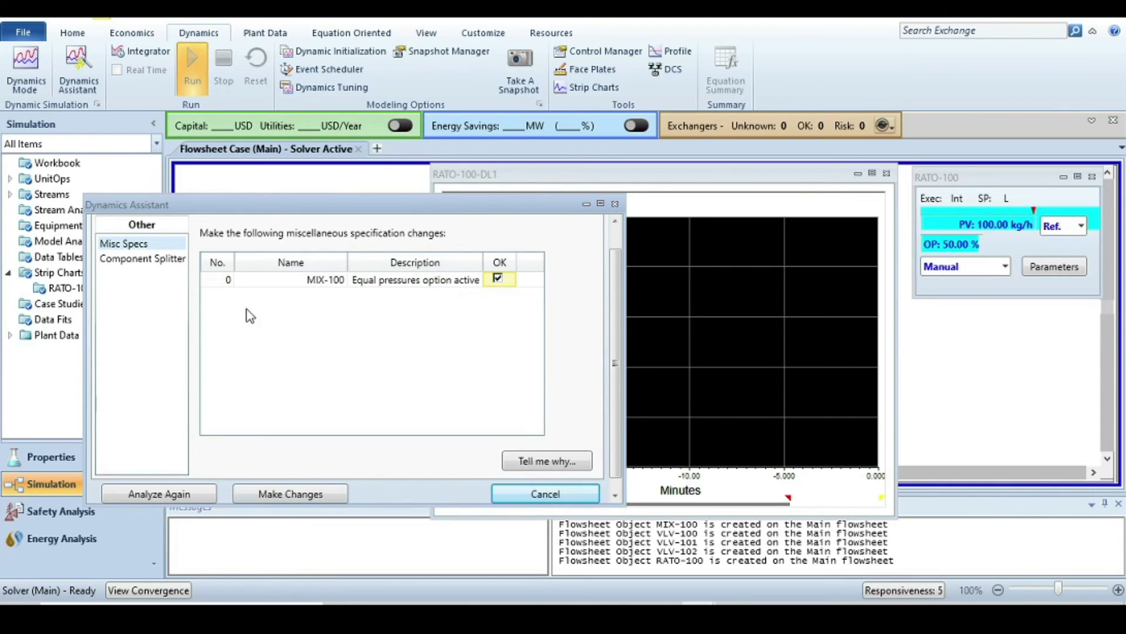
pyautogui.click(281, 495)
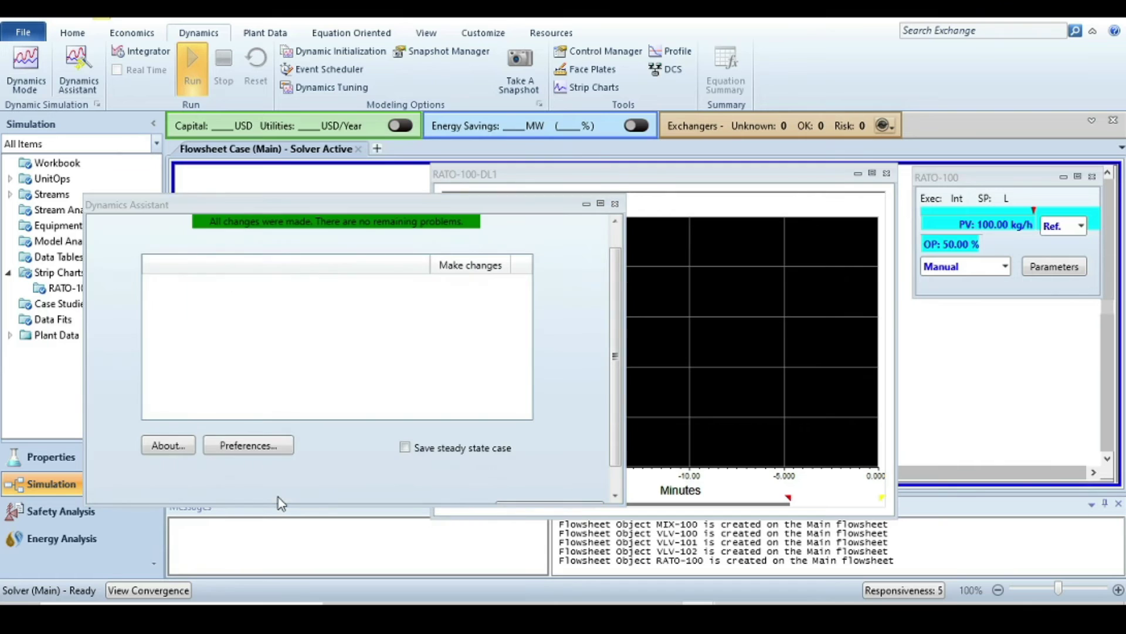
pyautogui.click(615, 204)
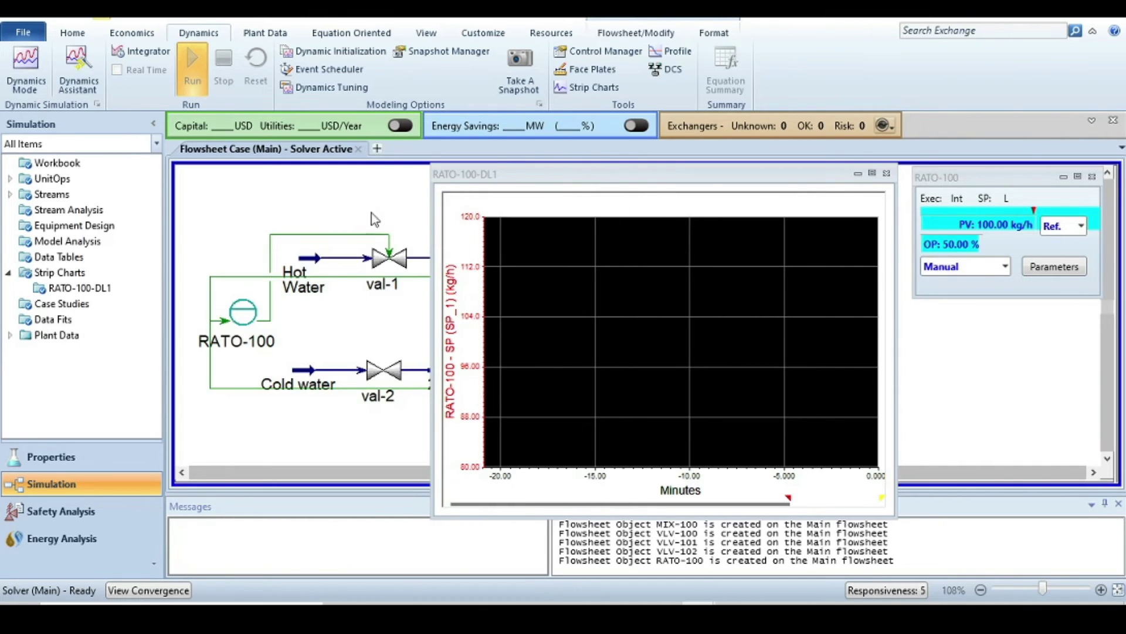
# Step: Switch the case to dynamics mode and widen the strip chart's time span to 100 minutes
pyautogui.click(26, 65)
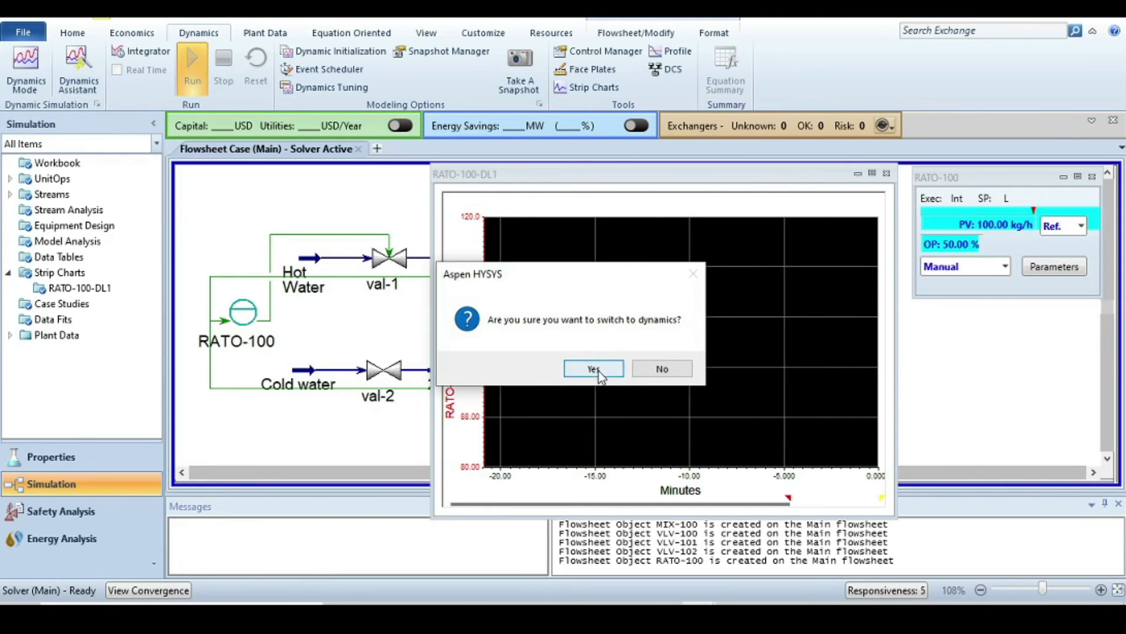
pyautogui.click(597, 371)
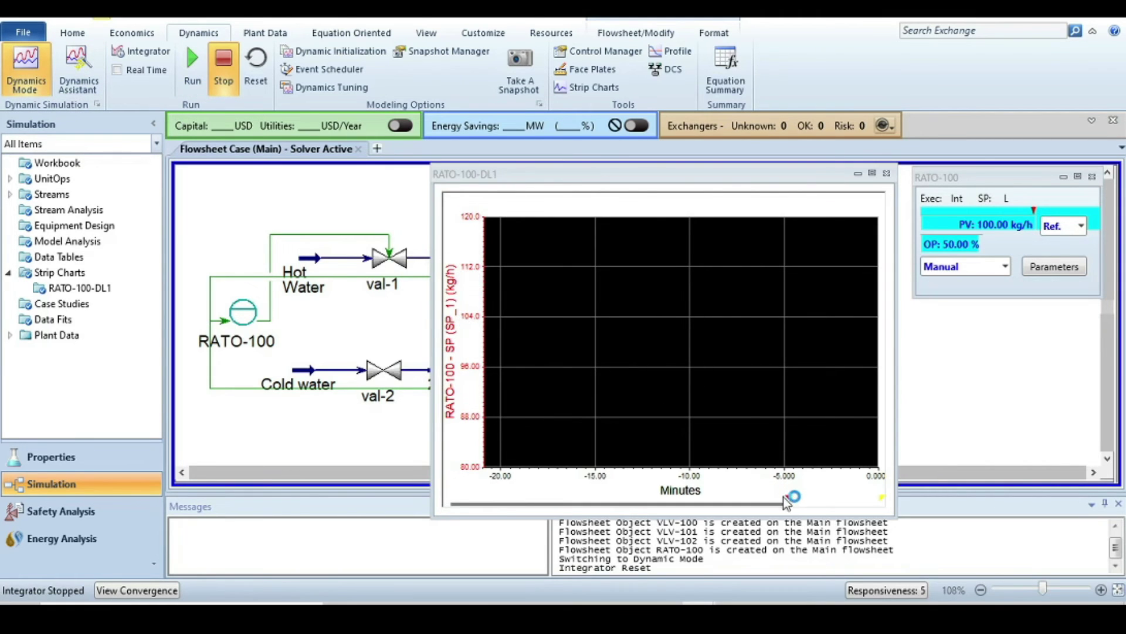
pyautogui.moveTo(779, 497); pyautogui.dragTo(449, 498)
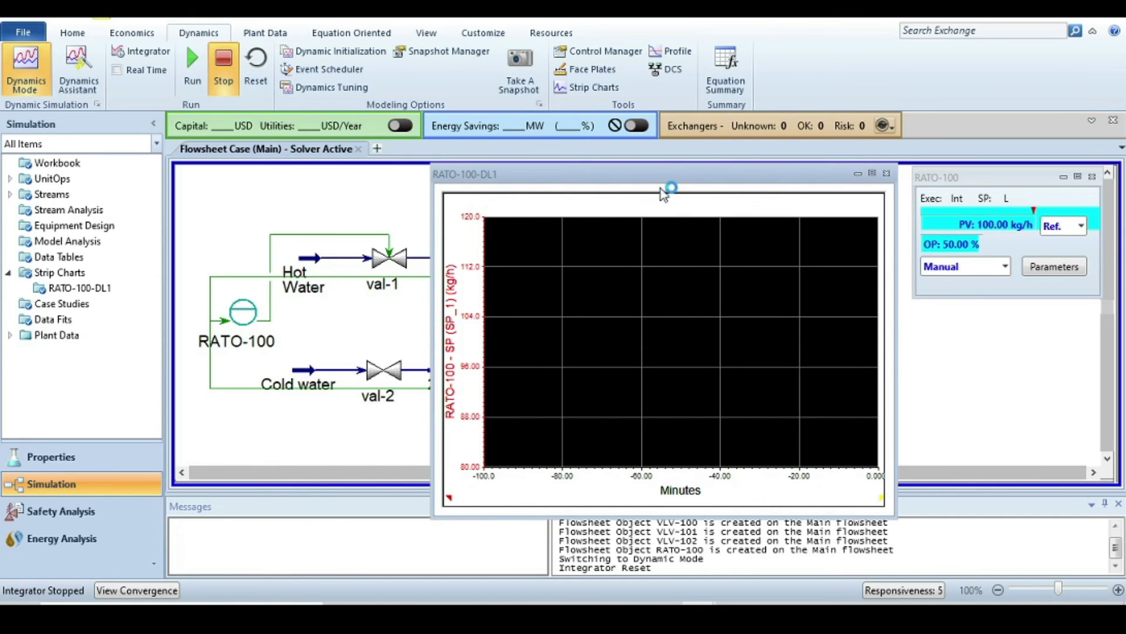
pyautogui.moveTo(657, 179); pyautogui.dragTo(680, 186)
# Step: Run the integrator, autoscale all axes of the ratio controller's strip chart, and stop the integrator
pyautogui.click(193, 63)
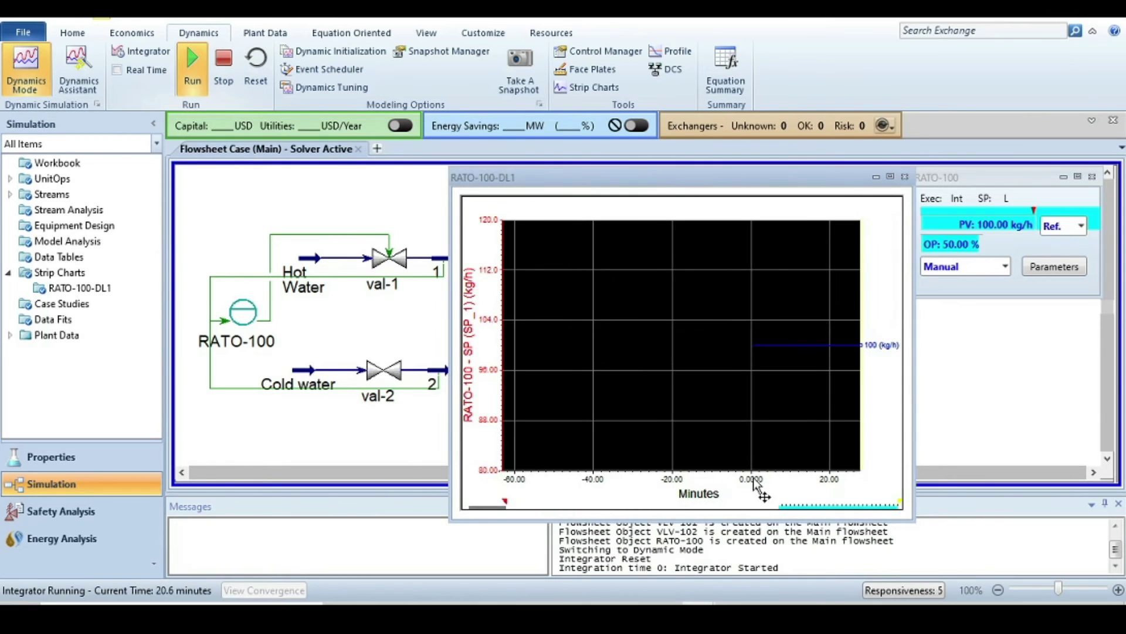
pyautogui.rightClick(650, 288)
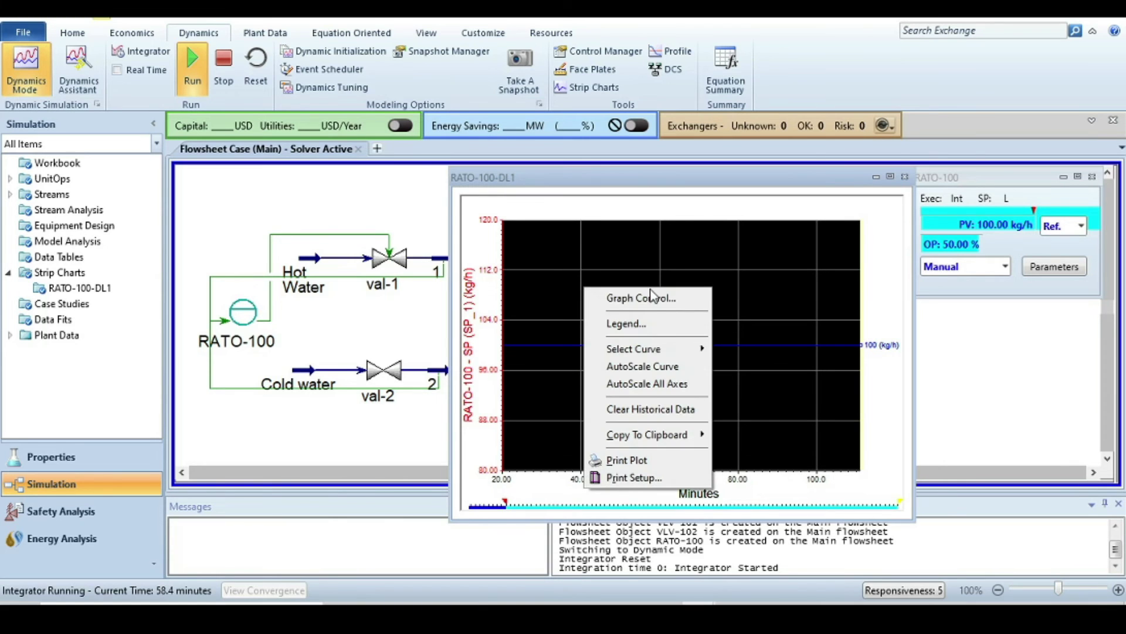
pyautogui.click(637, 390)
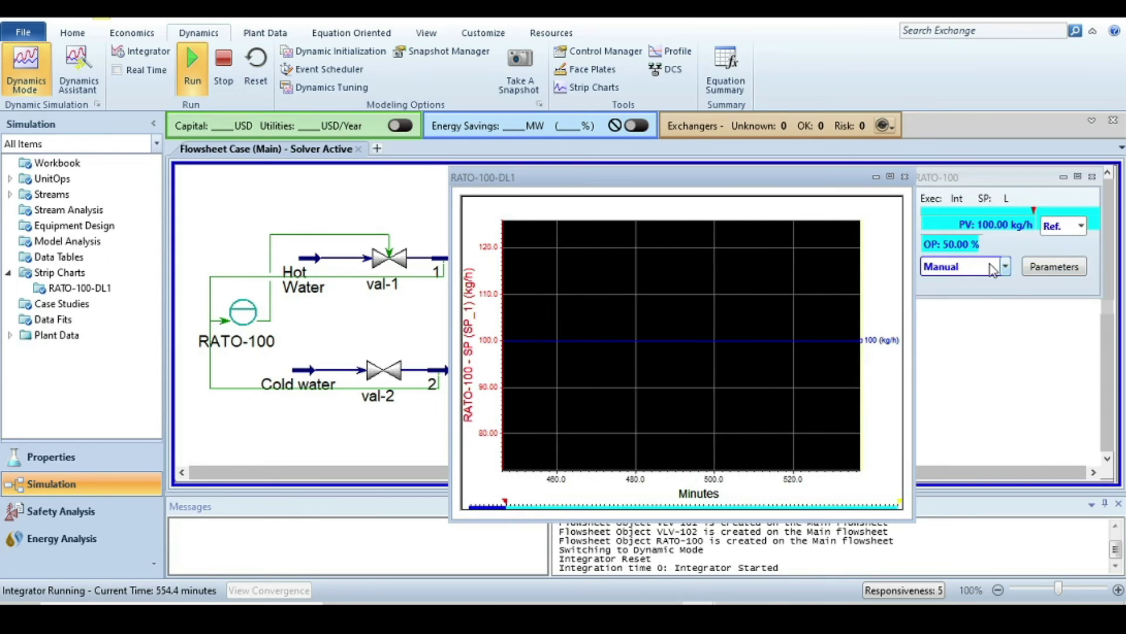
pyautogui.click(223, 57)
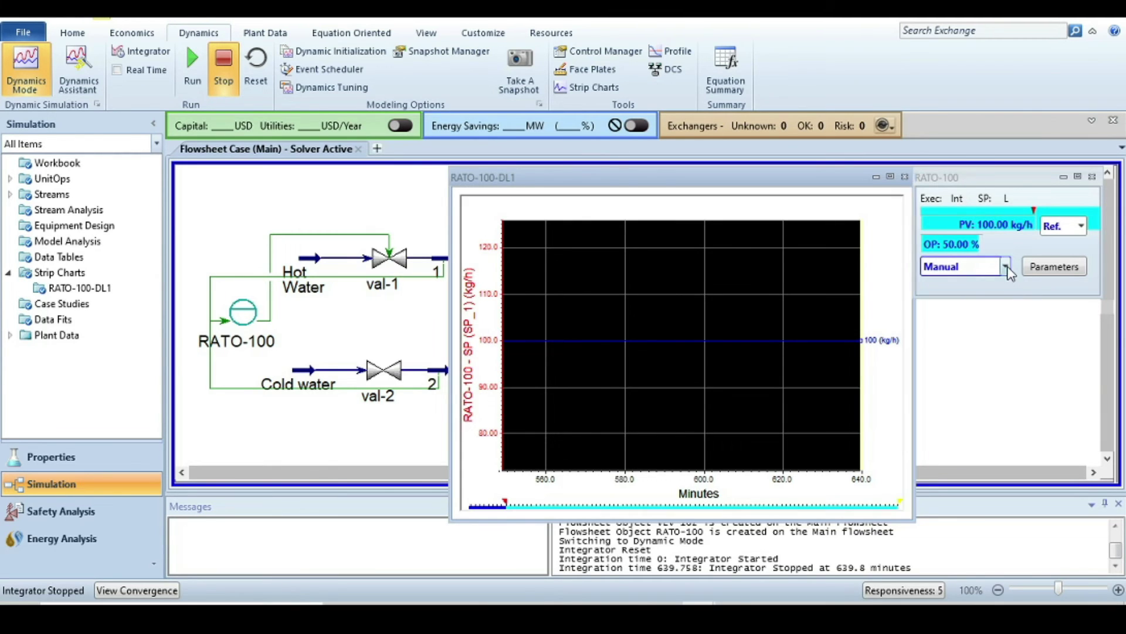
# Step: Set the ratio controller's mode to Automatic, then run the integrator for a while and stop it
pyautogui.click(1005, 267)
pyautogui.click(969, 328)
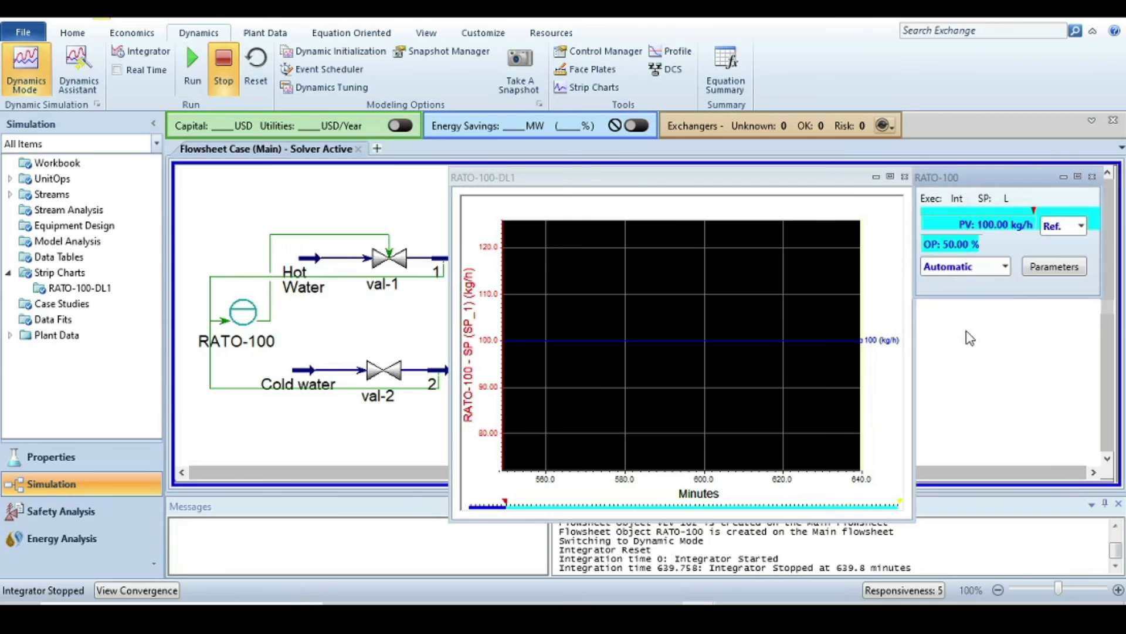
pyautogui.click(989, 356)
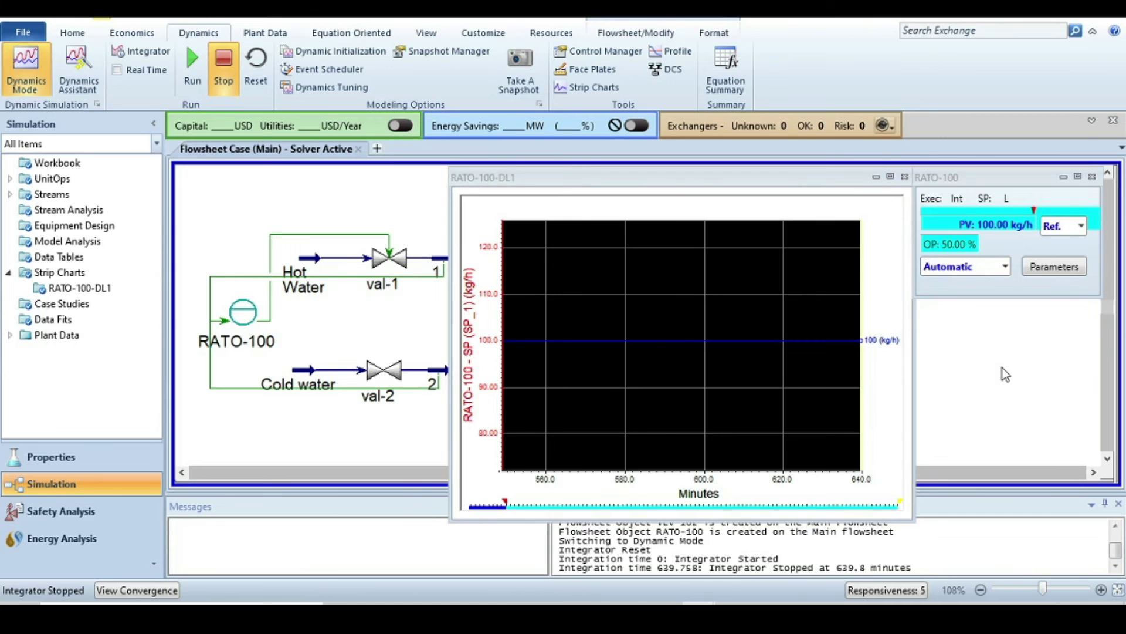
pyautogui.click(194, 75)
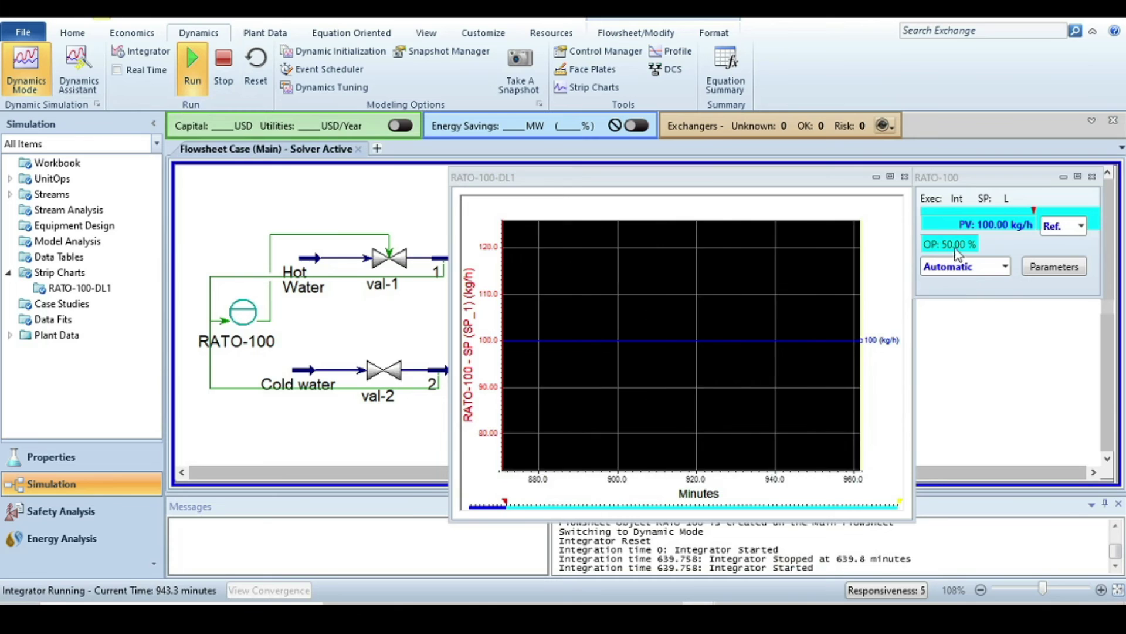
pyautogui.click(224, 70)
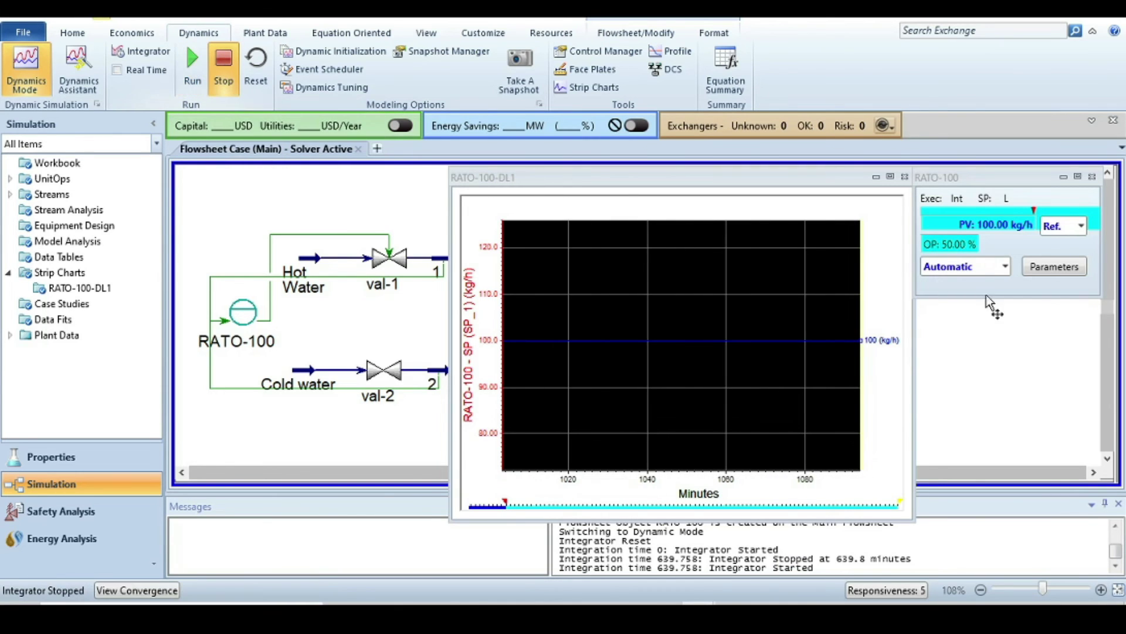
# Step: Open the ratio controller's parameters beside the strip chart, close its face plate, and set the ratio to 0.5
pyautogui.click(1051, 267)
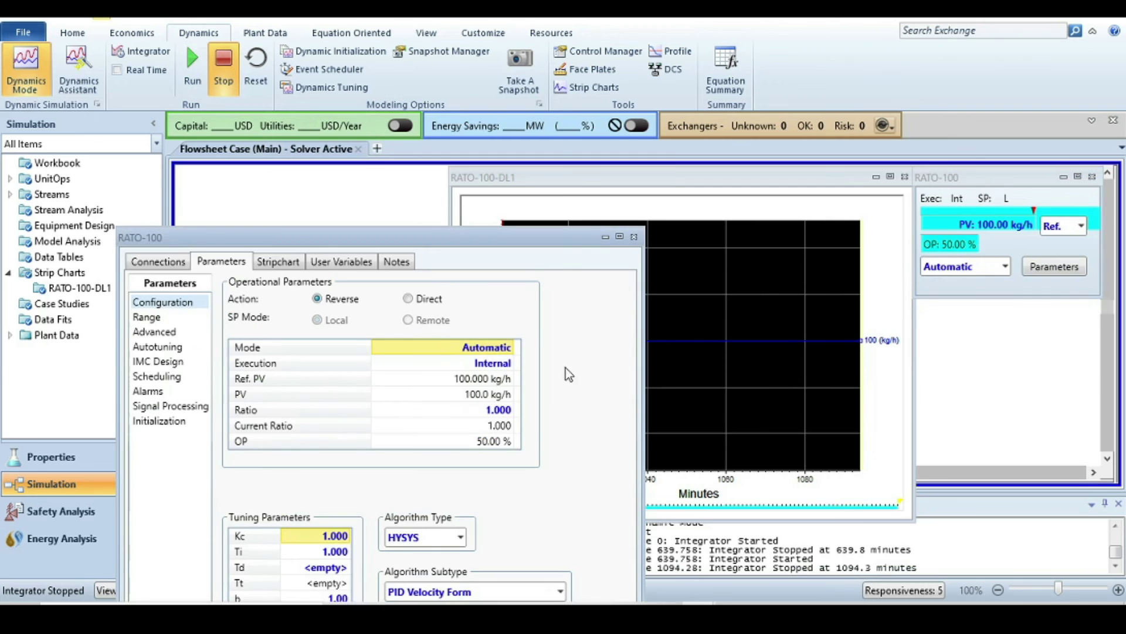
pyautogui.moveTo(370, 232); pyautogui.dragTo(293, 162)
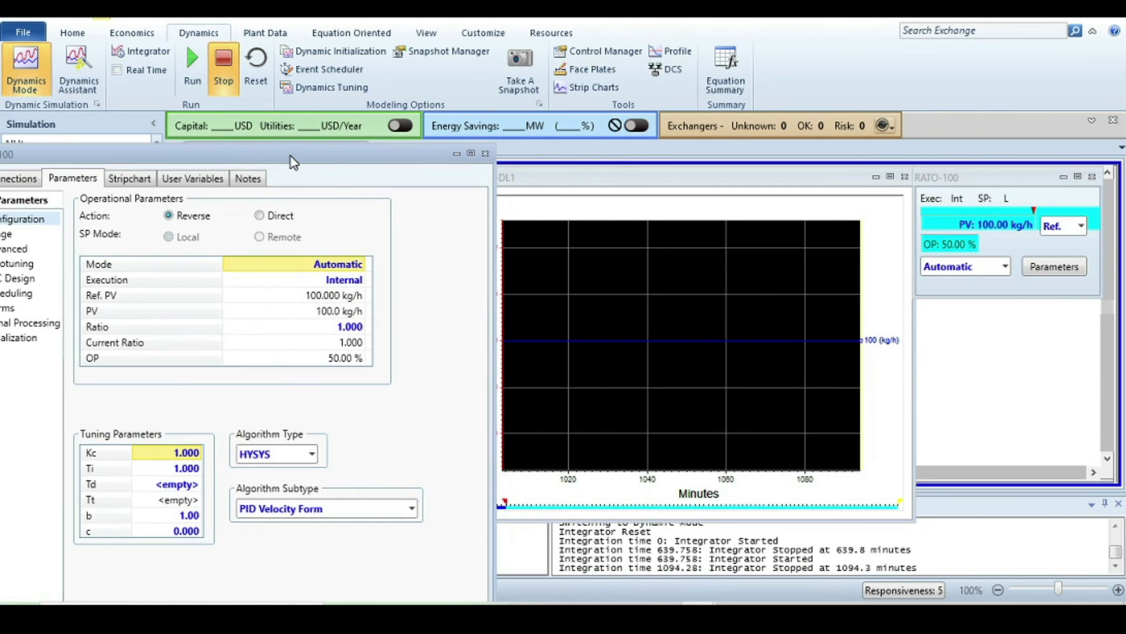
pyautogui.click(1092, 177)
pyautogui.click(343, 329)
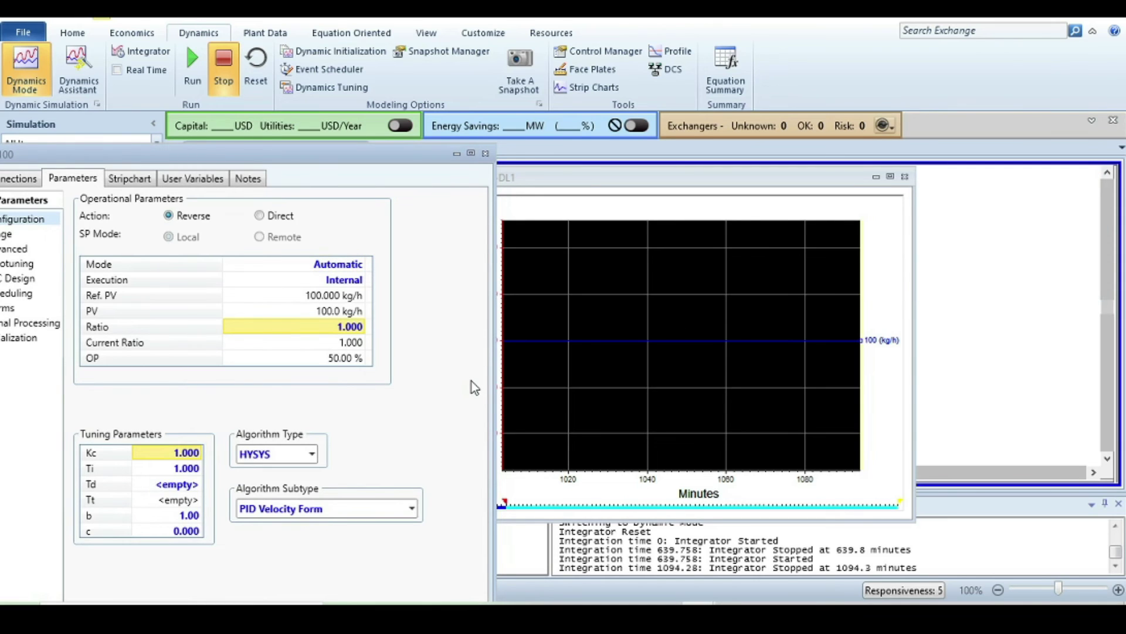
pyautogui.write('0.')
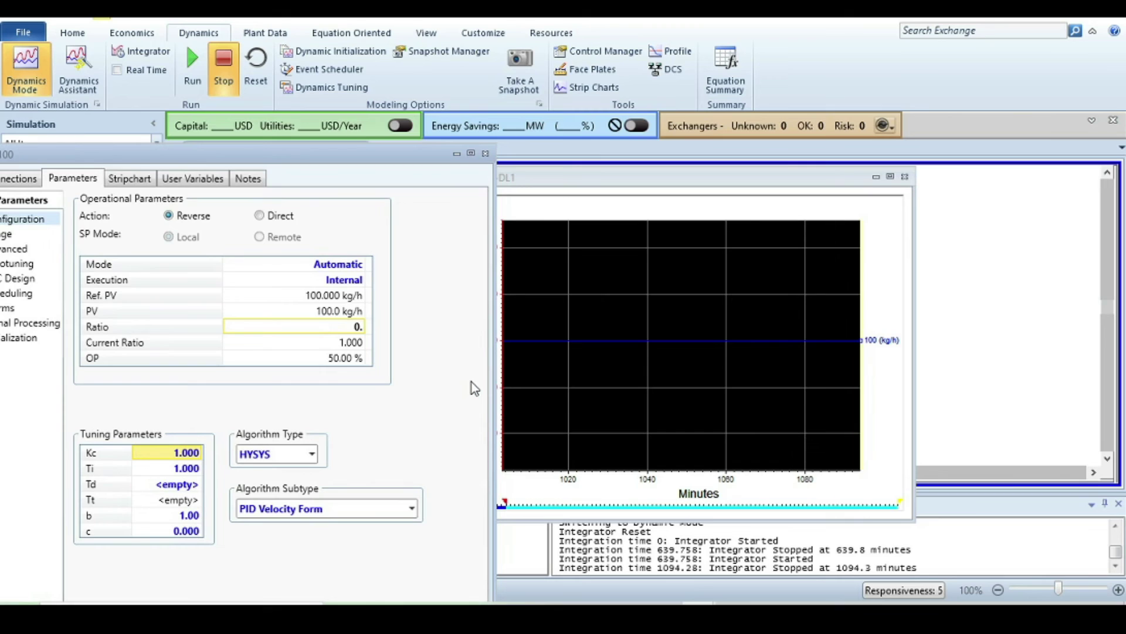
pyautogui.write('5')
pyautogui.press('Return')
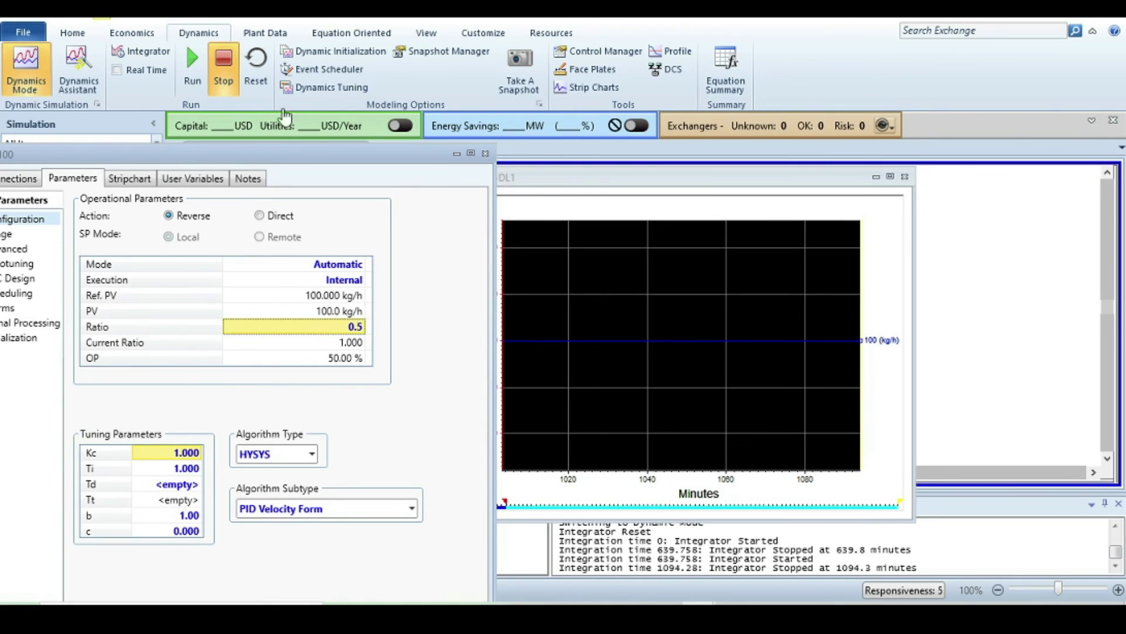
# Step: Restart the integrator and autoscale all strip chart axes to fit the controller's response
pyautogui.click(192, 65)
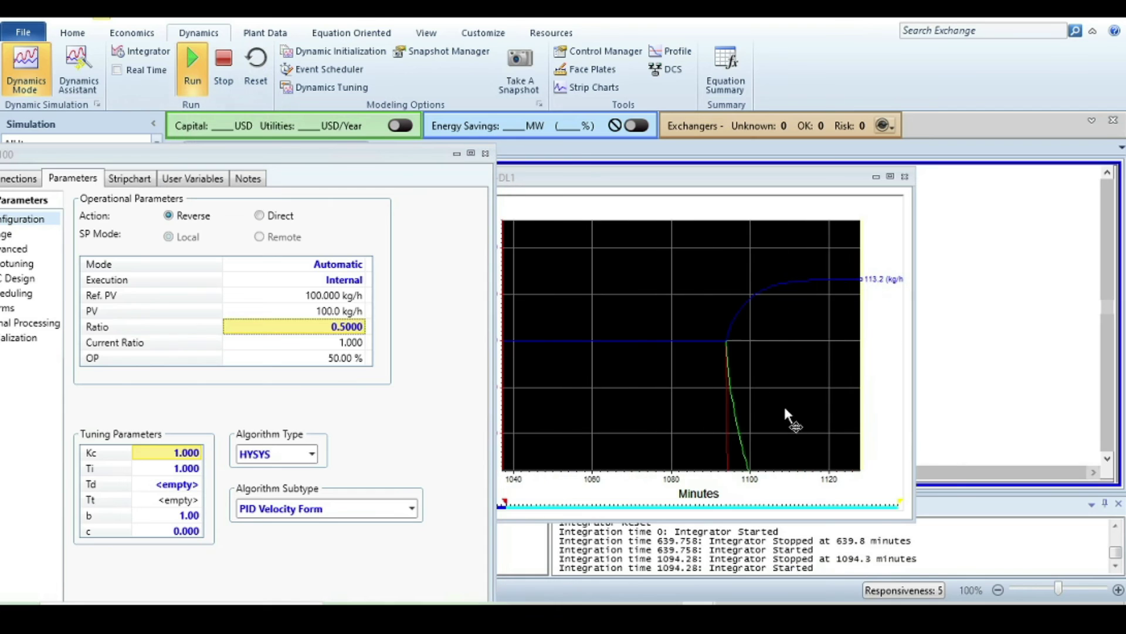
pyautogui.rightClick(738, 355)
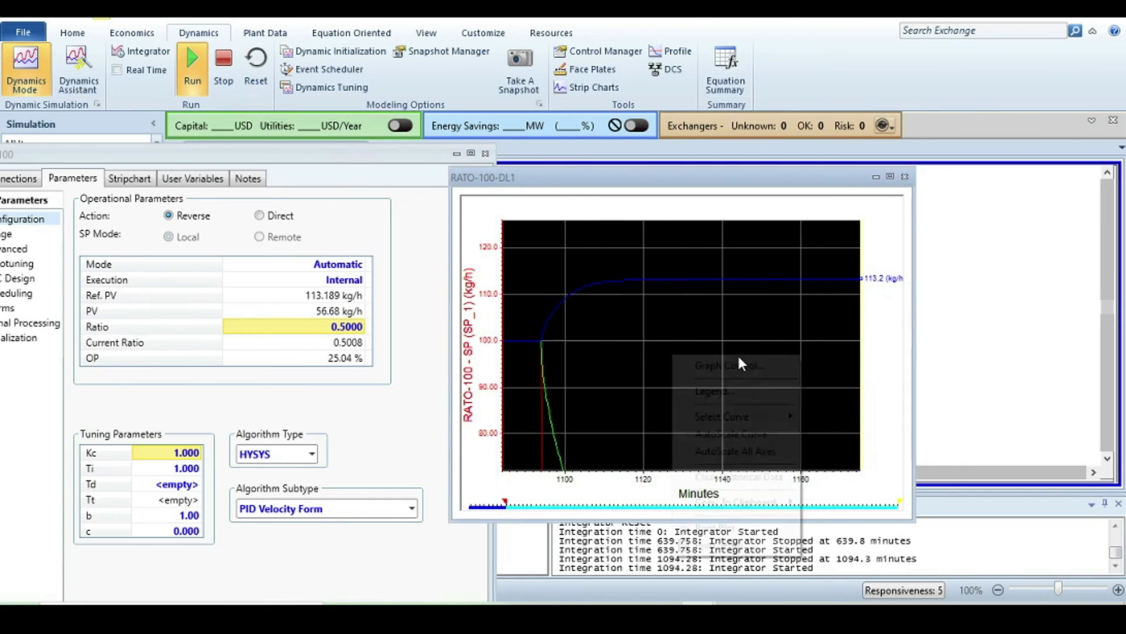
pyautogui.click(734, 450)
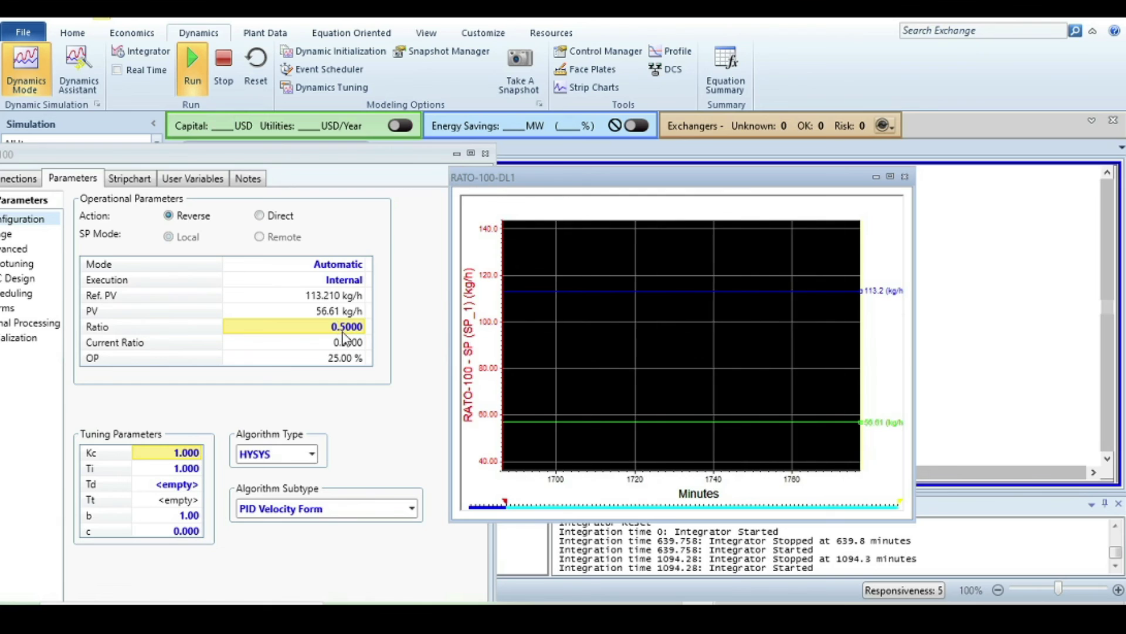
# Step: With the integrator running, raise the controller's ratio to 0.6 and, once the response settles, to 0.7
pyautogui.click(429, 383)
pyautogui.write('0.6')
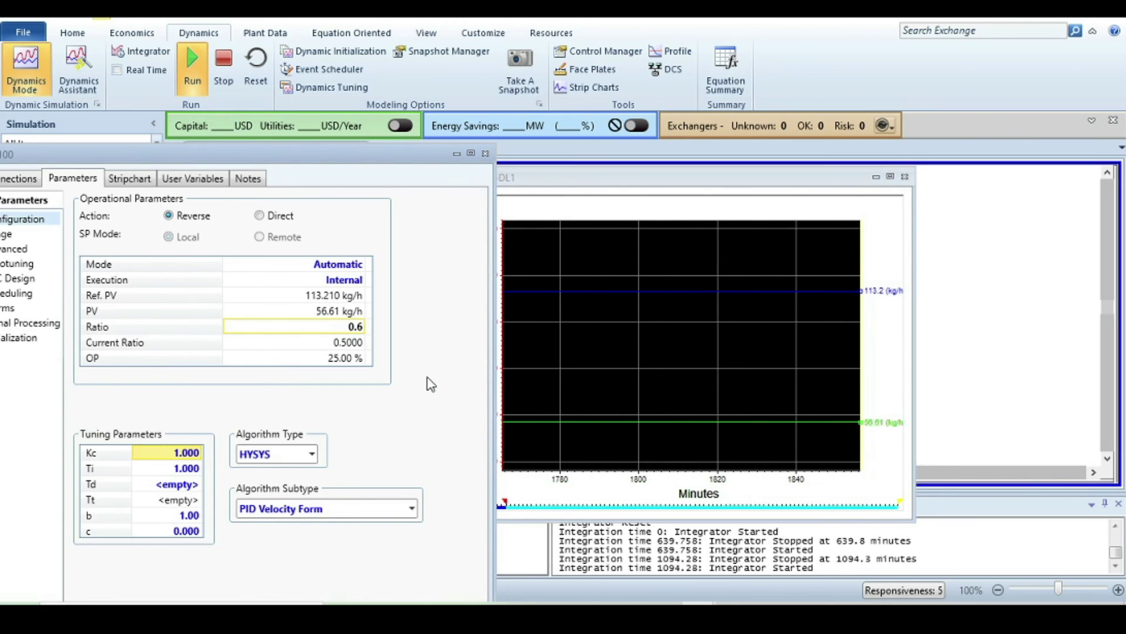
pyautogui.press('Return')
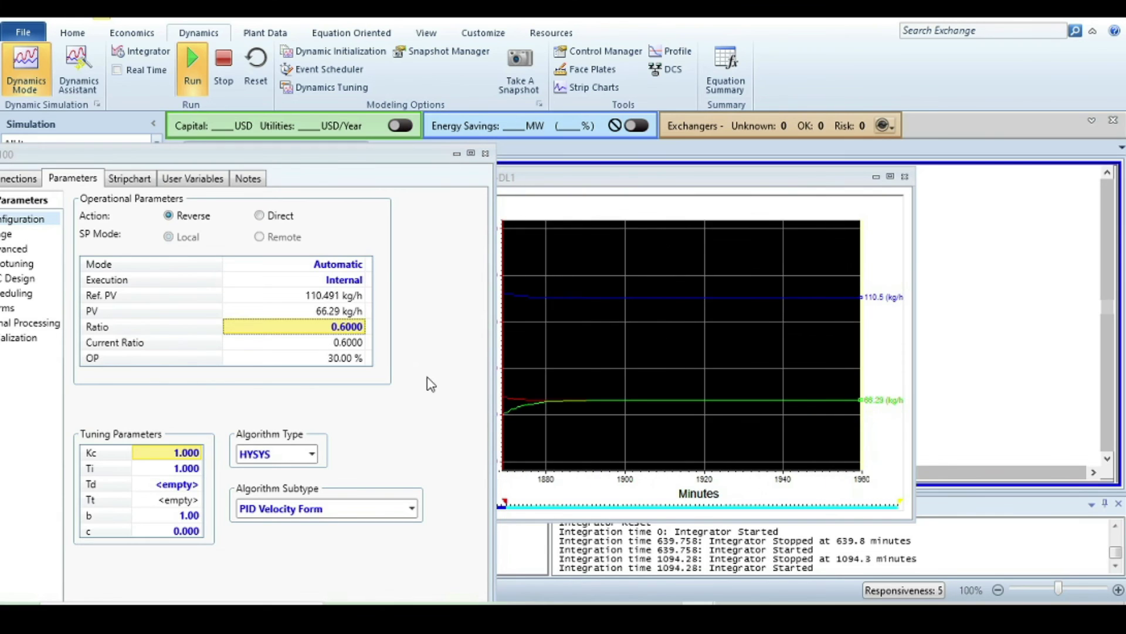
pyautogui.click(357, 329)
pyautogui.write('0')
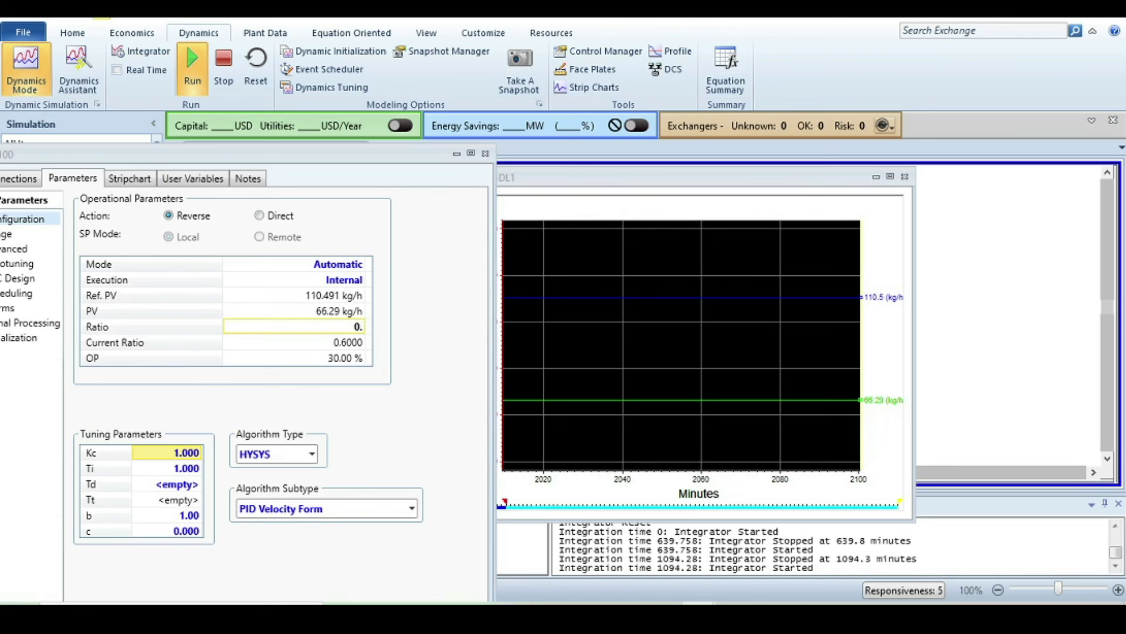
pyautogui.write('.7')
pyautogui.press('Return')
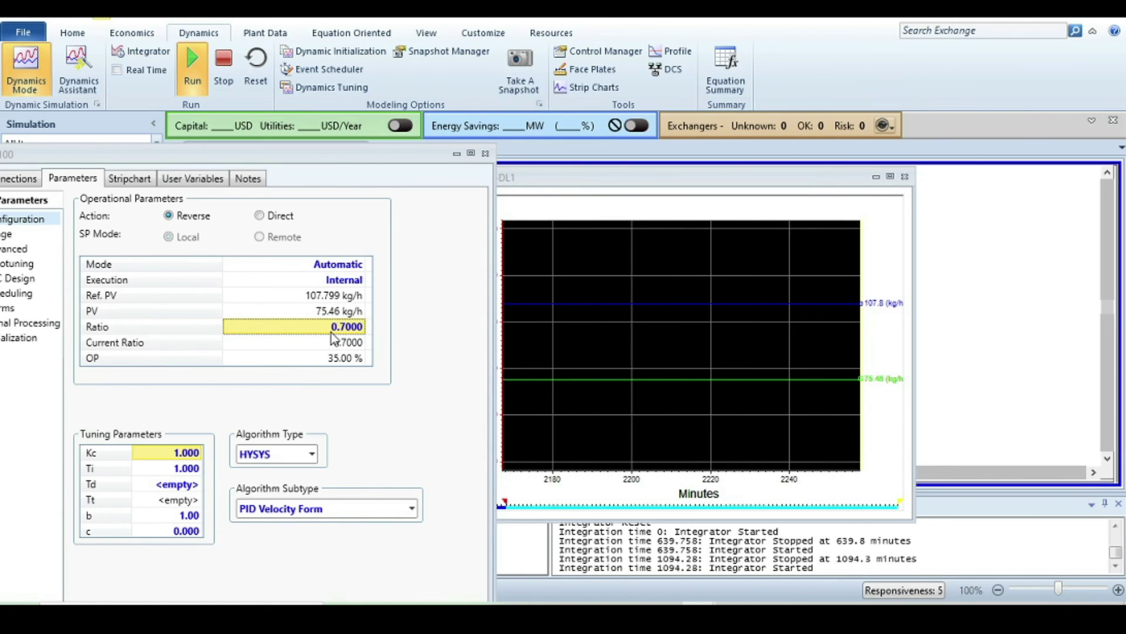
# Step: Raise the controller's ratio to 0.9, let the response settle on the chart, and set it to 1
pyautogui.click(352, 328)
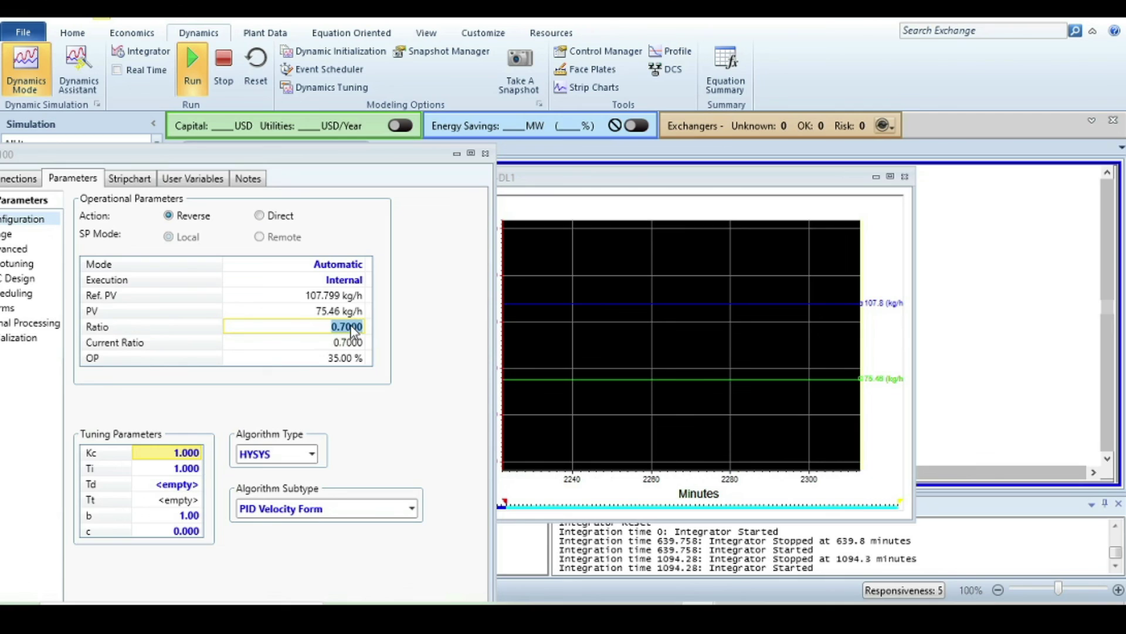
pyautogui.write('0.9')
pyautogui.press('Return')
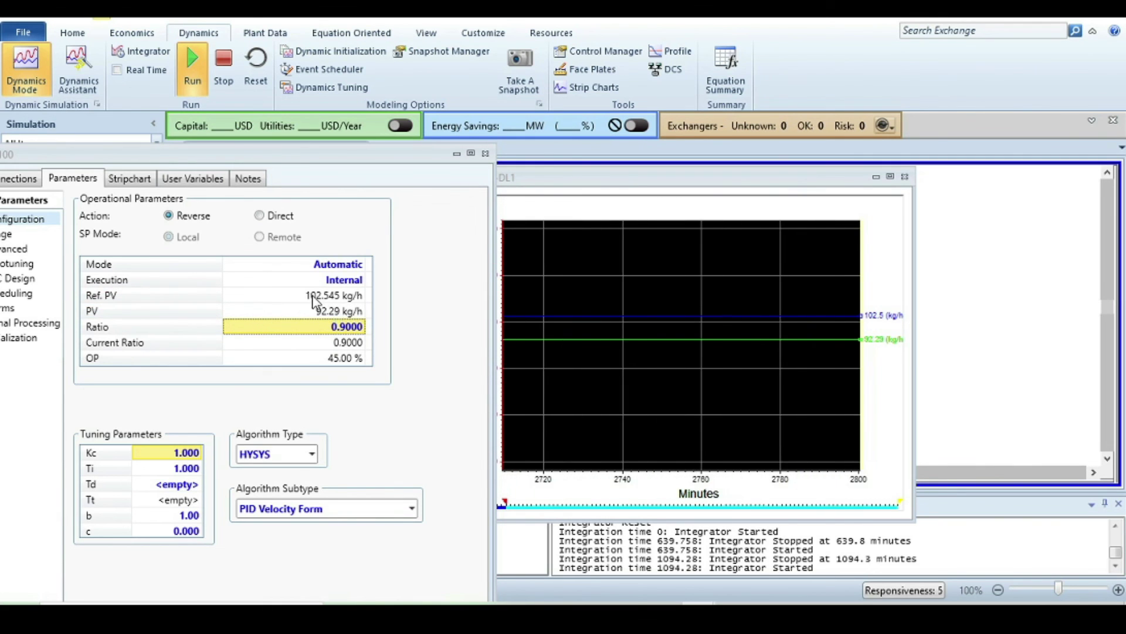
pyautogui.click(359, 327)
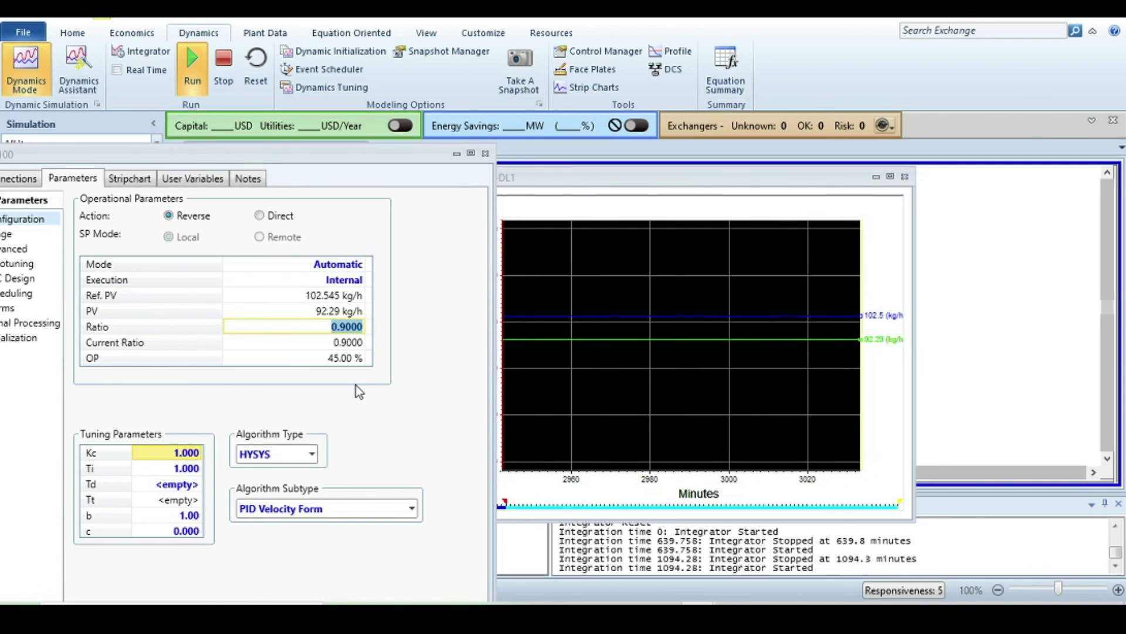
pyautogui.write('1')
pyautogui.press('Return')
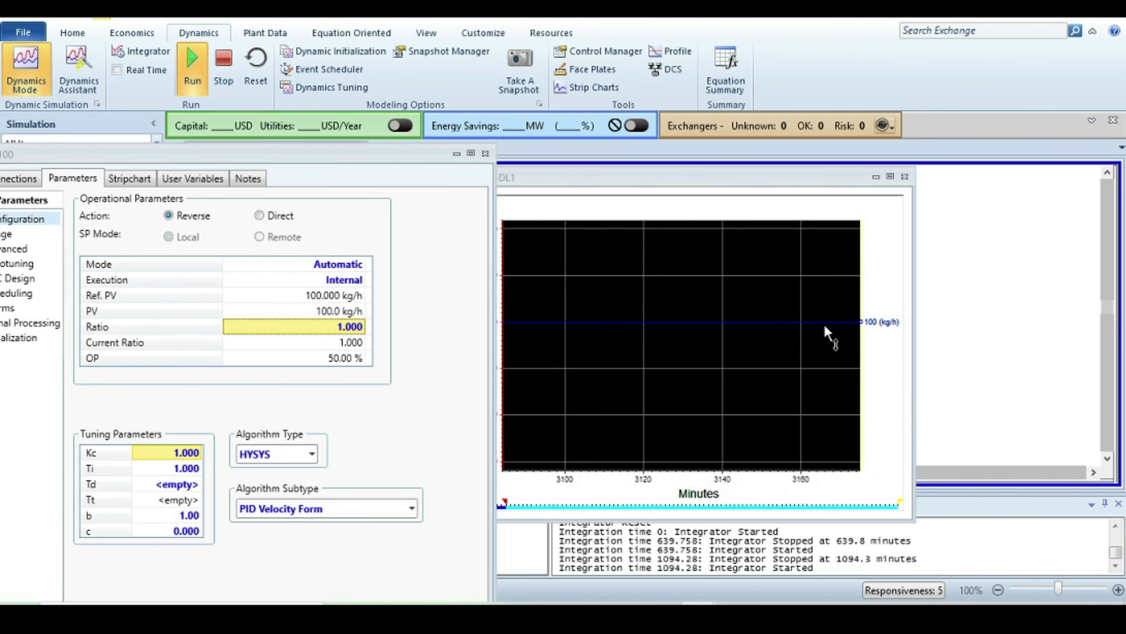
# Step: Set the controller's ratio to 1.5, let the flows settle on the chart, and stop the integrator
pyautogui.click(357, 327)
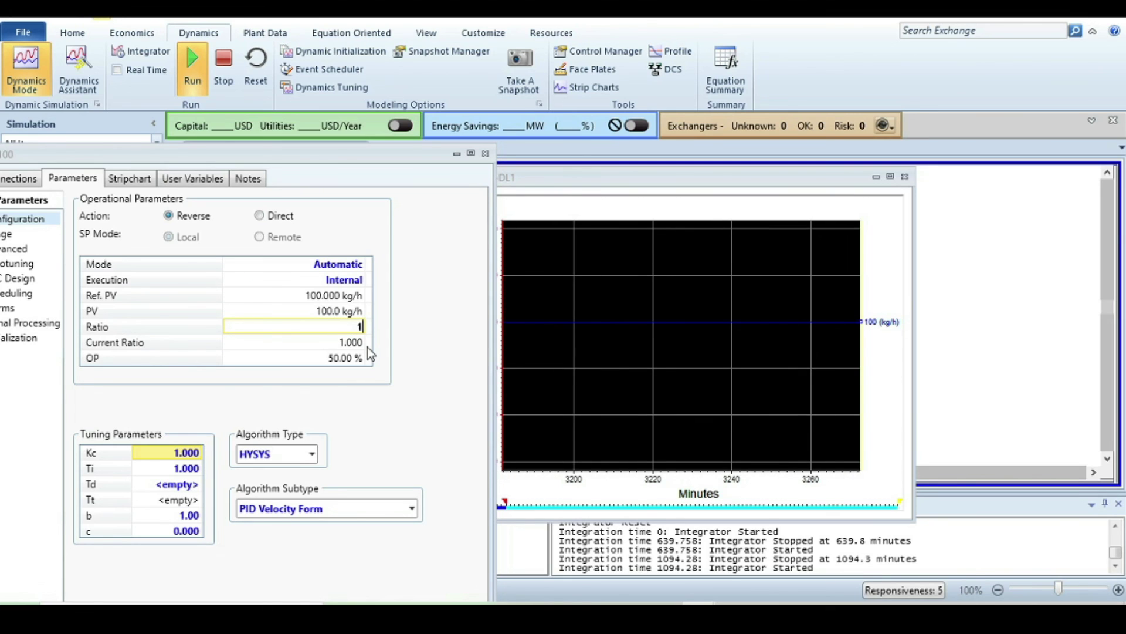
pyautogui.press('Return')
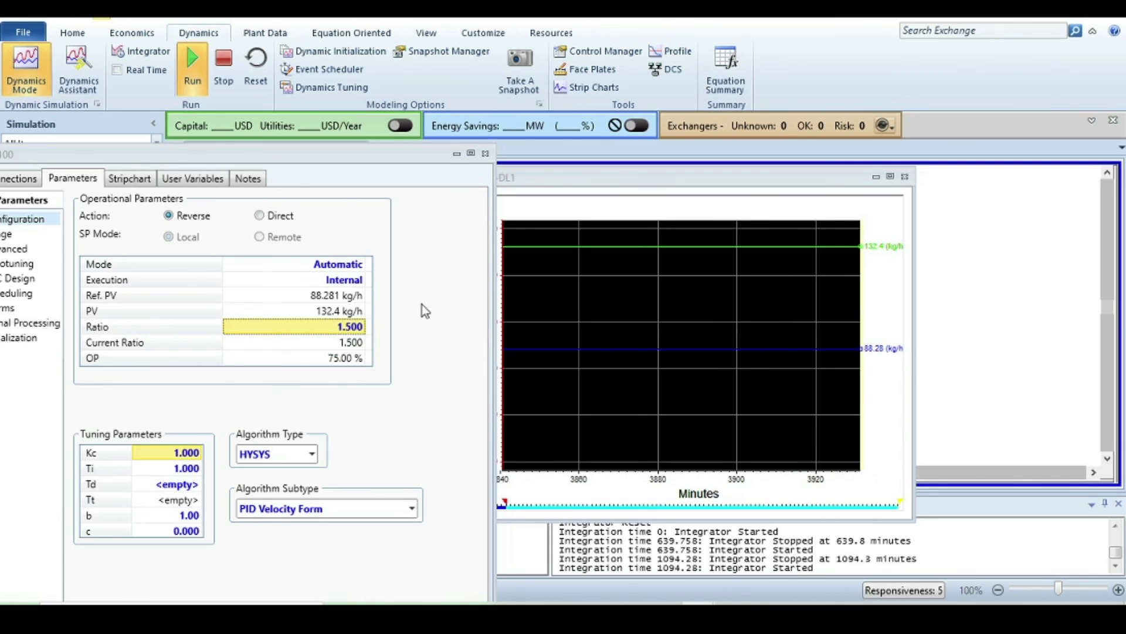
pyautogui.click(223, 64)
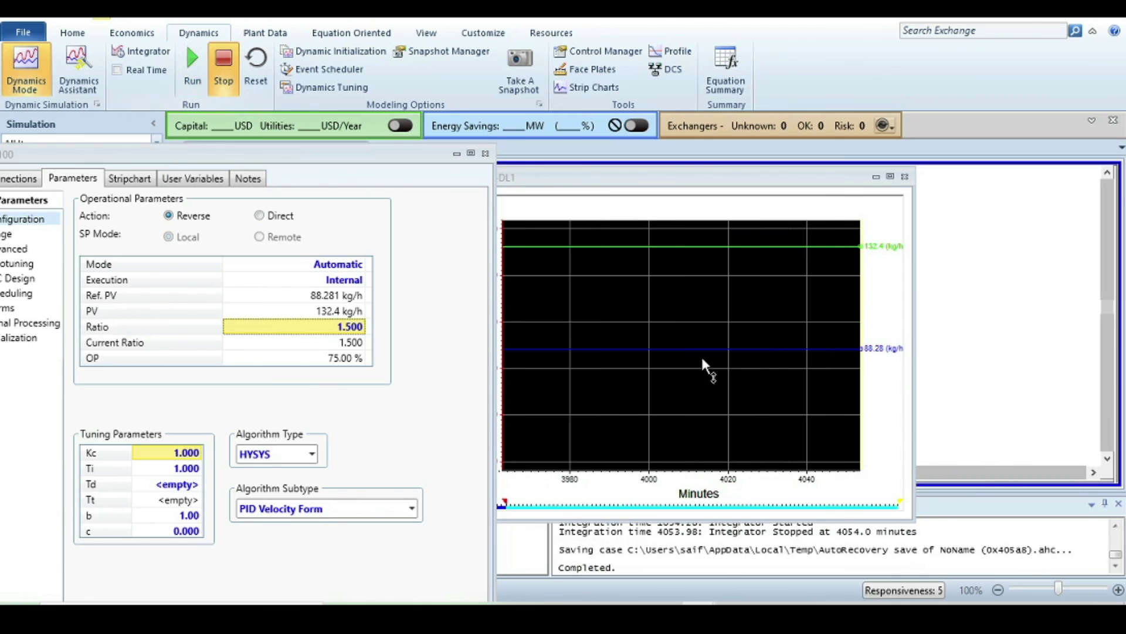